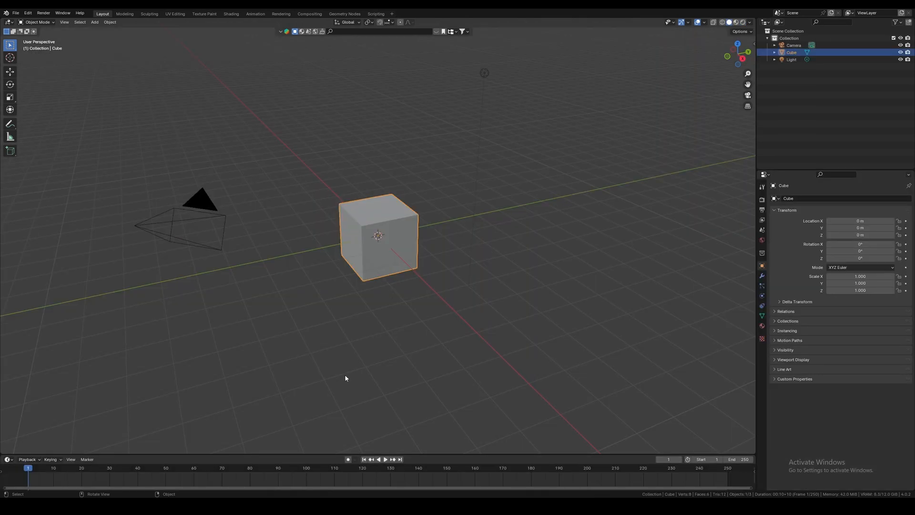
# - Delete the default camera, cube and light, and add a mesh cylinder at the world origin
pyautogui.press('a')
pyautogui.press('x')
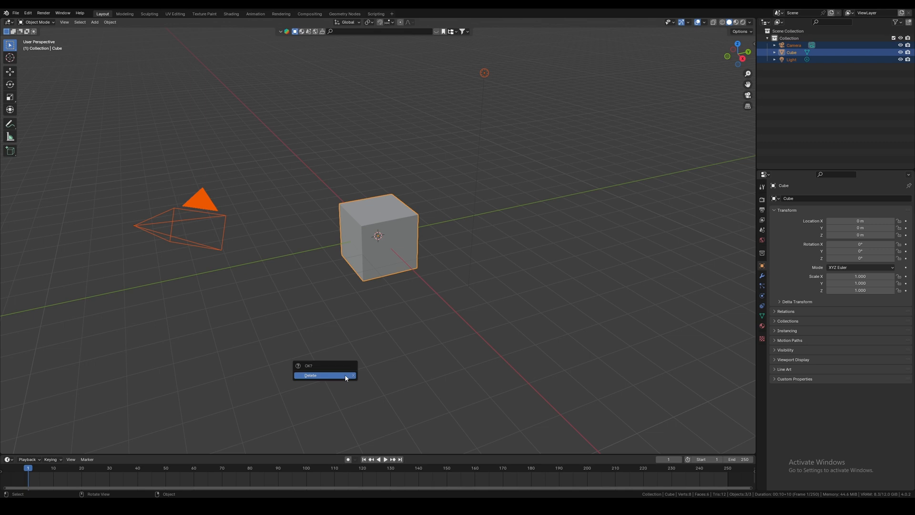
pyautogui.click(345, 375)
pyautogui.hotkey('shift', 'a')
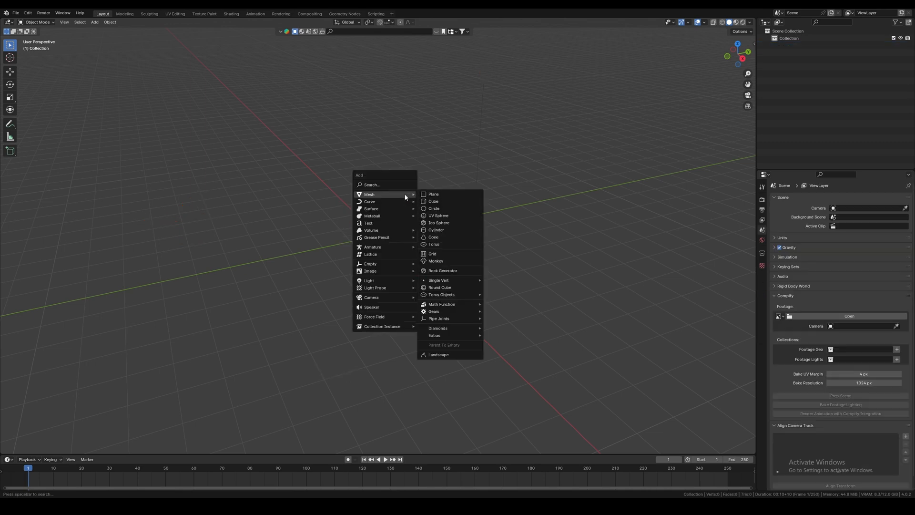
pyautogui.moveTo(401, 198)
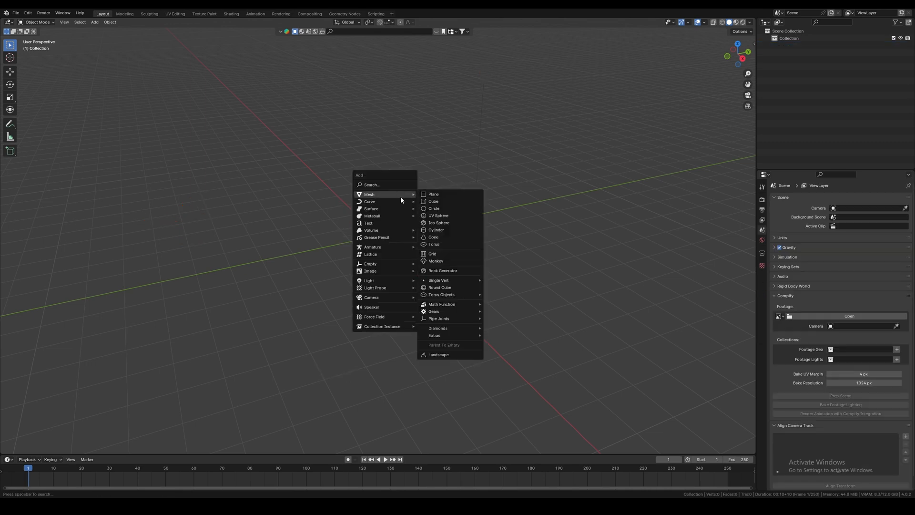
pyautogui.click(470, 229)
# - Round the cylinder's top rim in Edit Mode with a multi-segment bevel
pyautogui.press('Tab')
pyautogui.moveTo(449, 154); pyautogui.dragTo(294, 237)
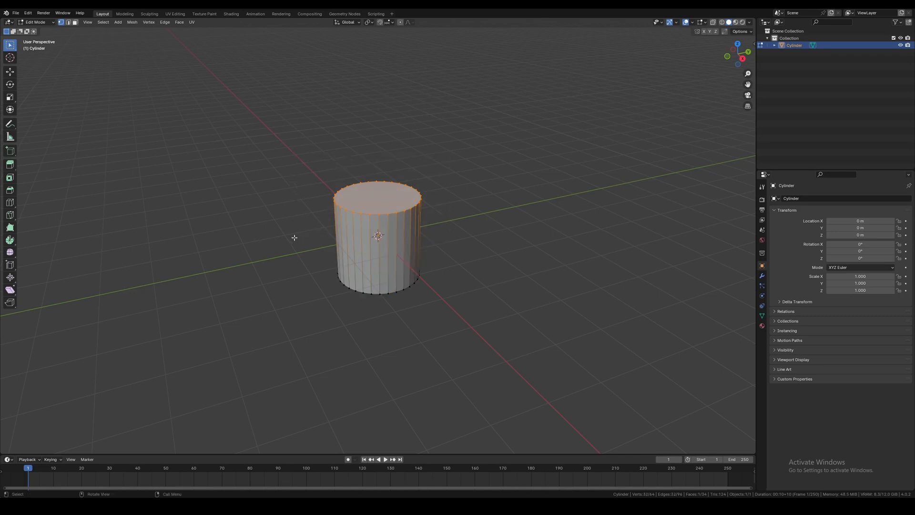
pyautogui.moveTo(358, 225); pyautogui.dragTo(364, 216, button='middle')
pyautogui.hotkey('ctrl', 'b')
pyautogui.scroll(2, 405, 195)
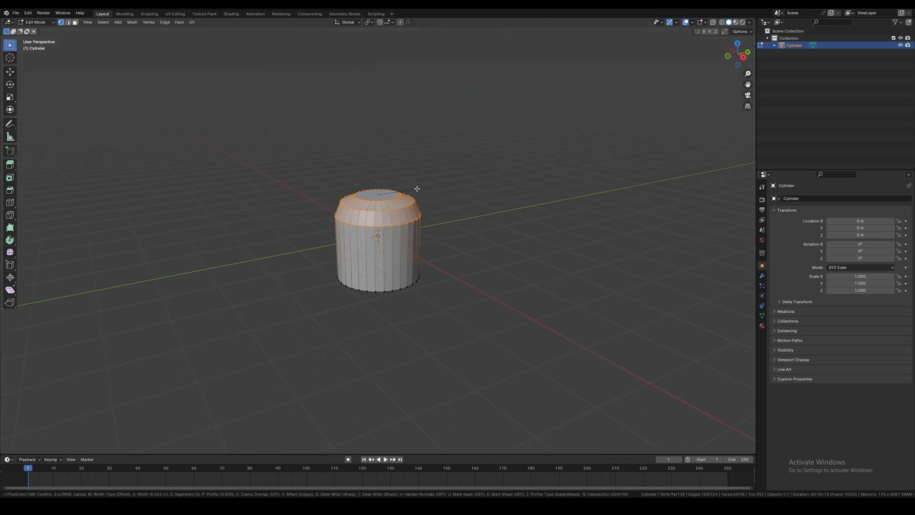
pyautogui.click(417, 189)
# - Lengthen the cylinder by moving its bottom face down along the Z axis
pyautogui.moveTo(422, 289); pyautogui.dragTo(457, 245, button='middle')
pyautogui.moveTo(462, 241); pyautogui.dragTo(312, 301)
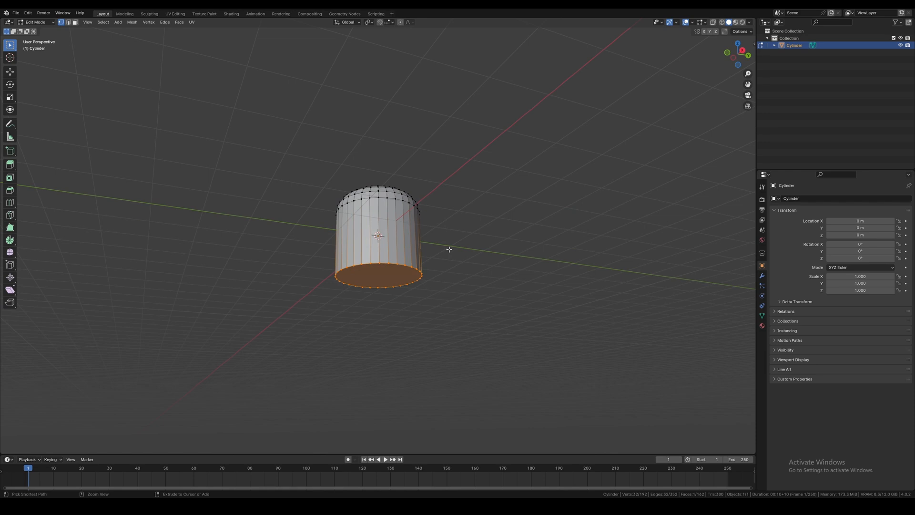
pyautogui.press('g')
pyautogui.press('z')
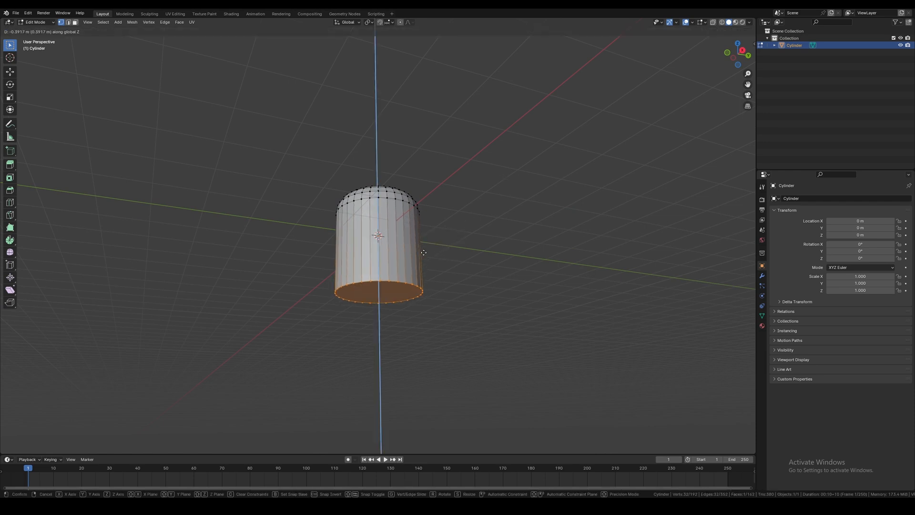
pyautogui.click(430, 277)
# - Round the cylinder's bottom rim with a four-segment bevel and return to Object Mode
pyautogui.hotkey('ctrl', 'b')
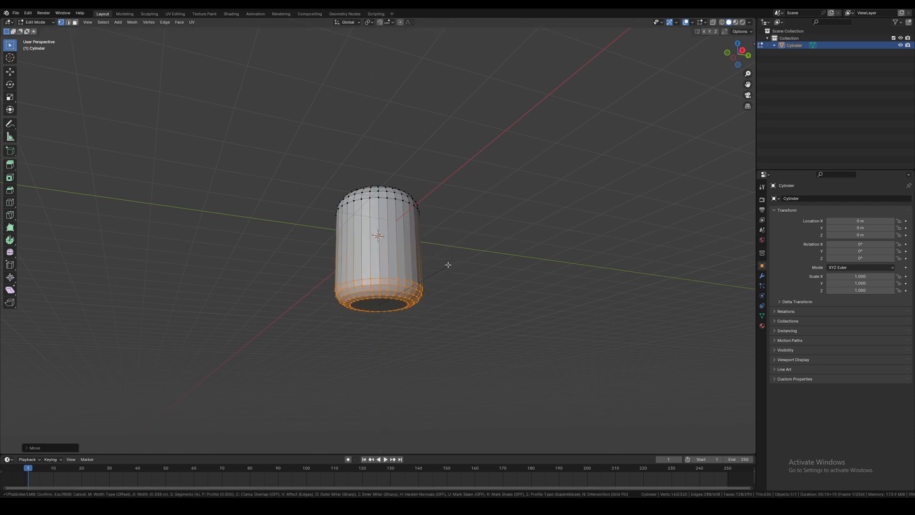
pyautogui.click(431, 257)
pyautogui.moveTo(431, 258); pyautogui.dragTo(436, 268, button='middle')
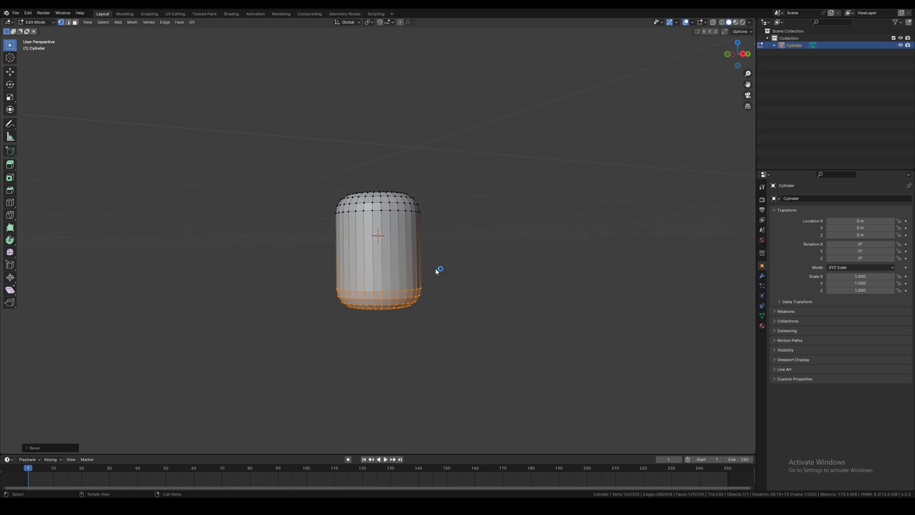
pyautogui.press('Tab')
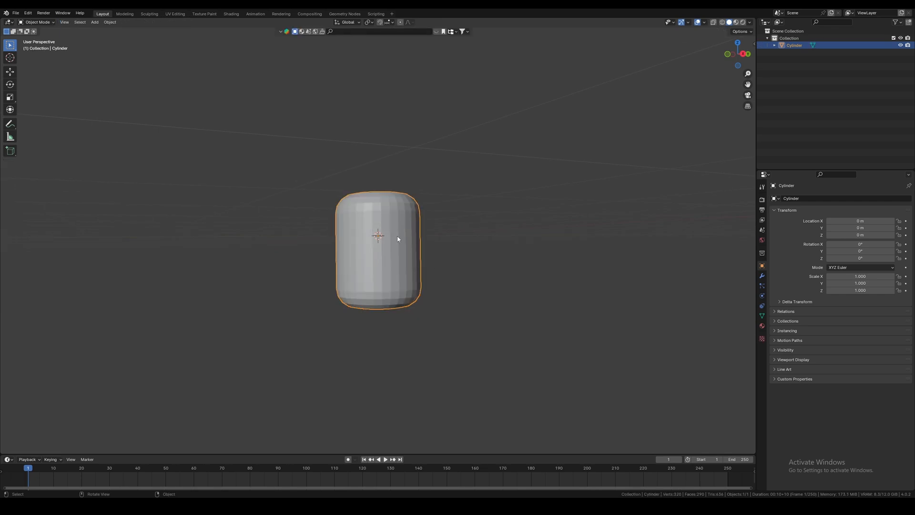
# - Duplicate the rounded cylinder and move the copy about -3.4 m along the Y axis
pyautogui.hotkey('shift', 'd')
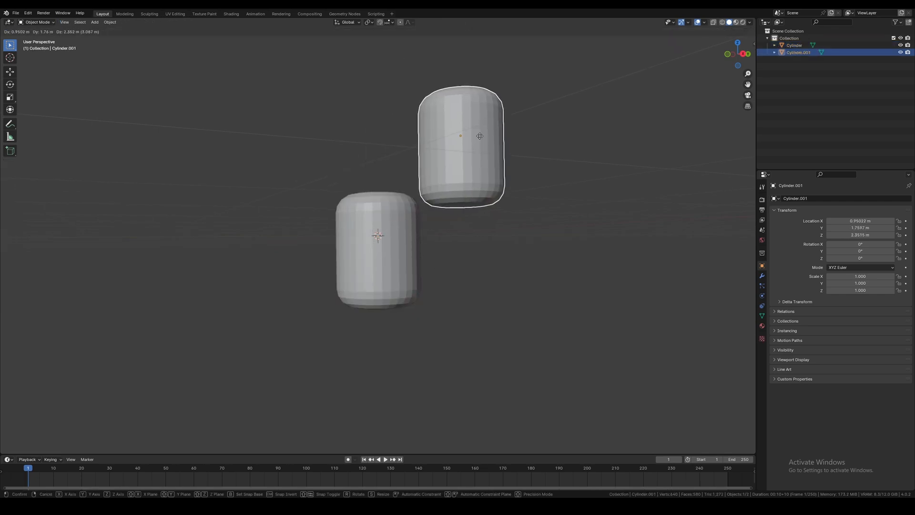
pyautogui.rightClick(480, 136)
pyautogui.press('g')
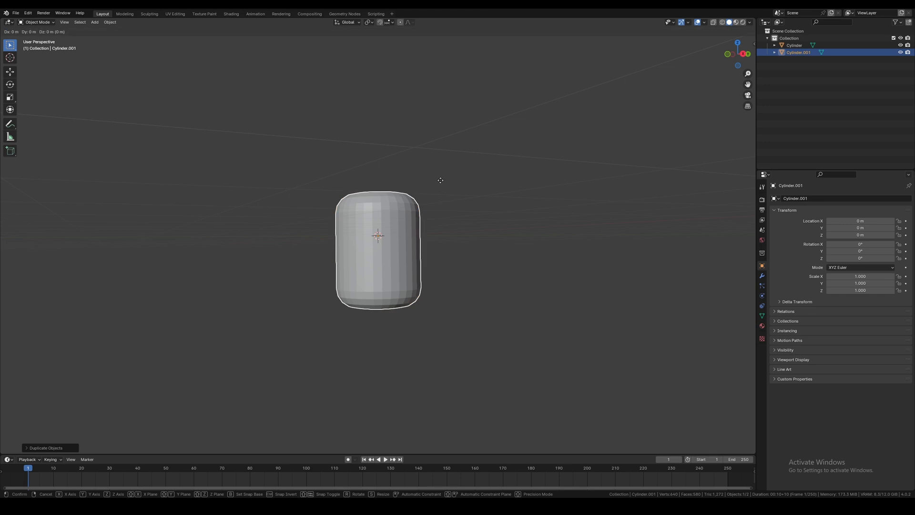
pyautogui.press('y')
pyautogui.click(302, 206)
pyautogui.moveTo(302, 206); pyautogui.dragTo(407, 227, button='middle')
# - Apply Shade Smooth to both rounded cylinders
pyautogui.click(448, 216)
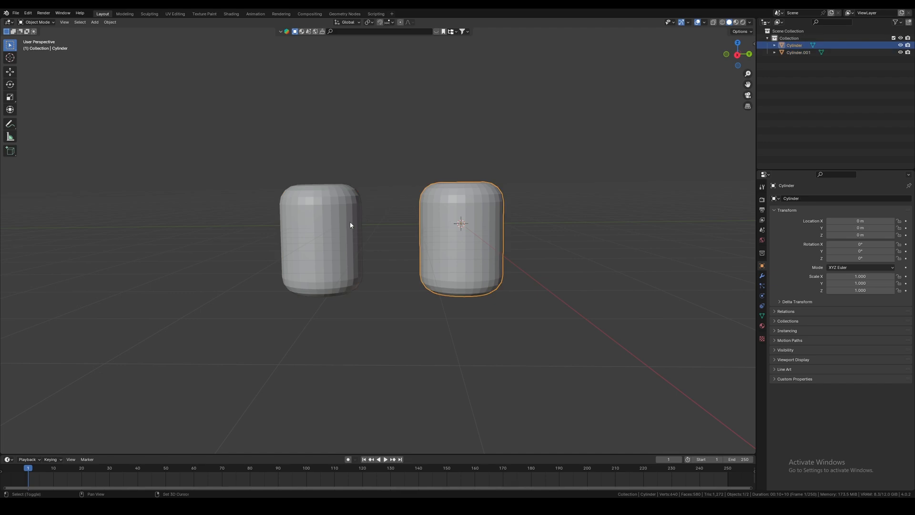
pyautogui.keyDown('shift'); pyautogui.click(336, 224); pyautogui.keyUp('shift')
pyautogui.rightClick(336, 223)
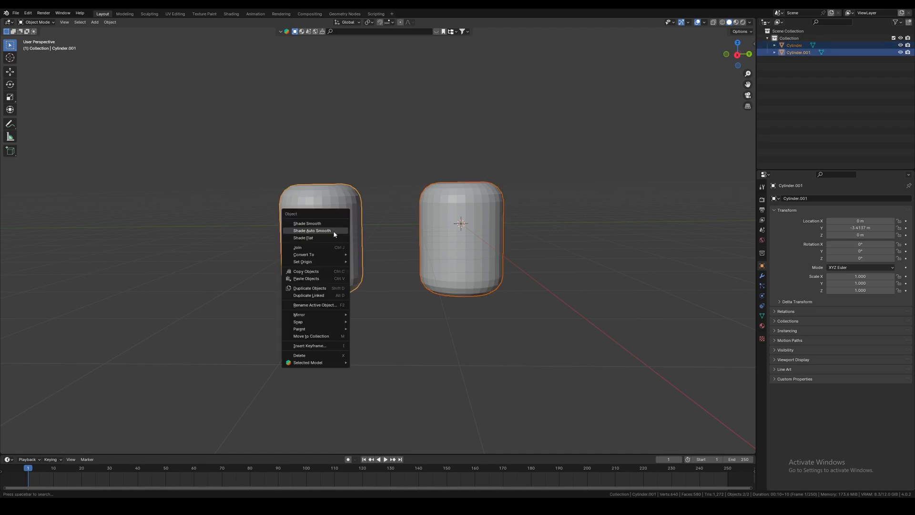
pyautogui.click(333, 226)
pyautogui.moveTo(367, 226); pyautogui.dragTo(375, 243, button='middle')
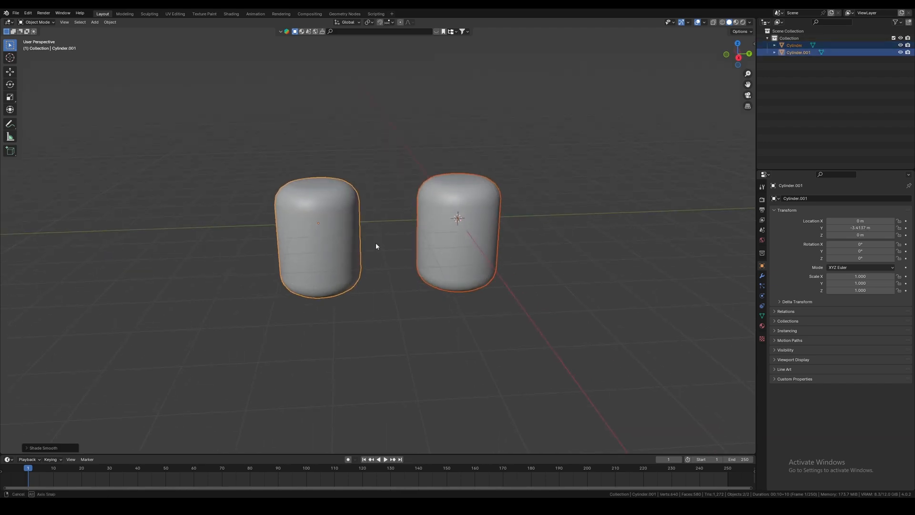
# - Rename the duplicated cylinder as Controller
pyautogui.click(308, 214)
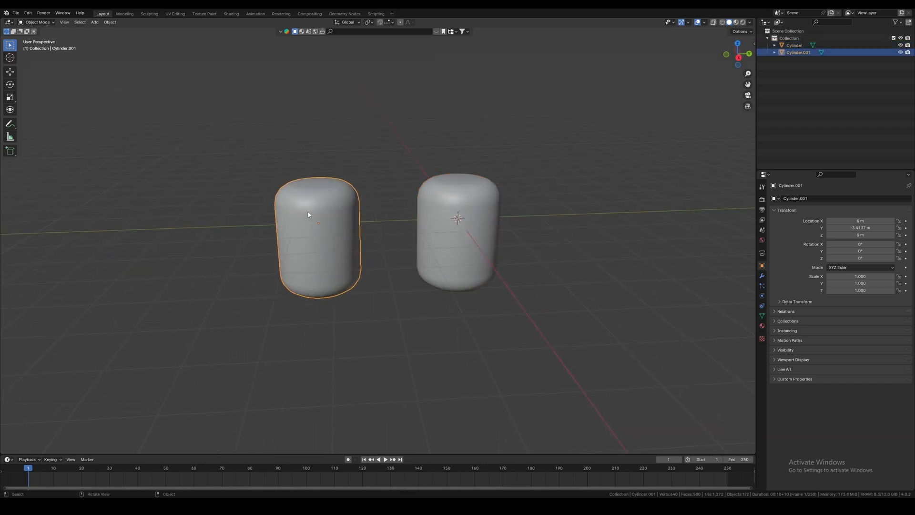
pyautogui.doubleClick(797, 52)
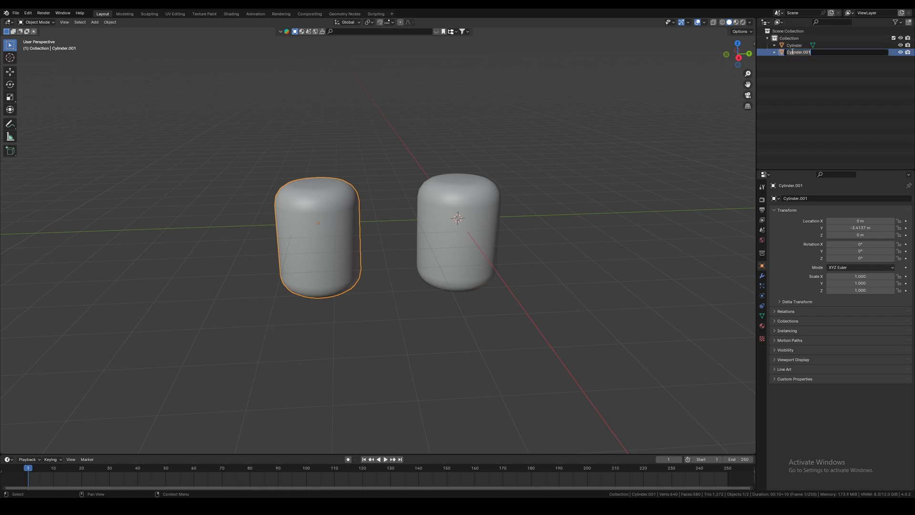
pyautogui.write('c')
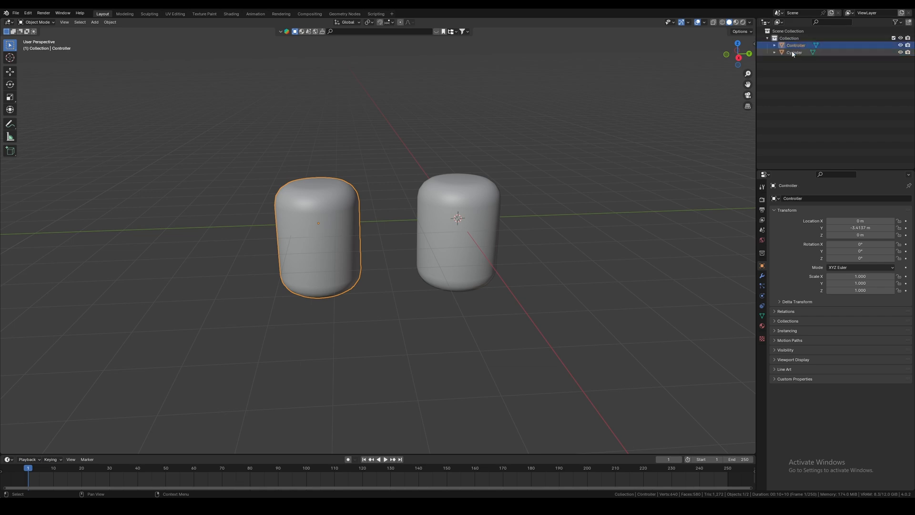
pyautogui.press('Return')
# - Rename the original cylinder at the world origin as Suzy Juice
pyautogui.click(436, 224)
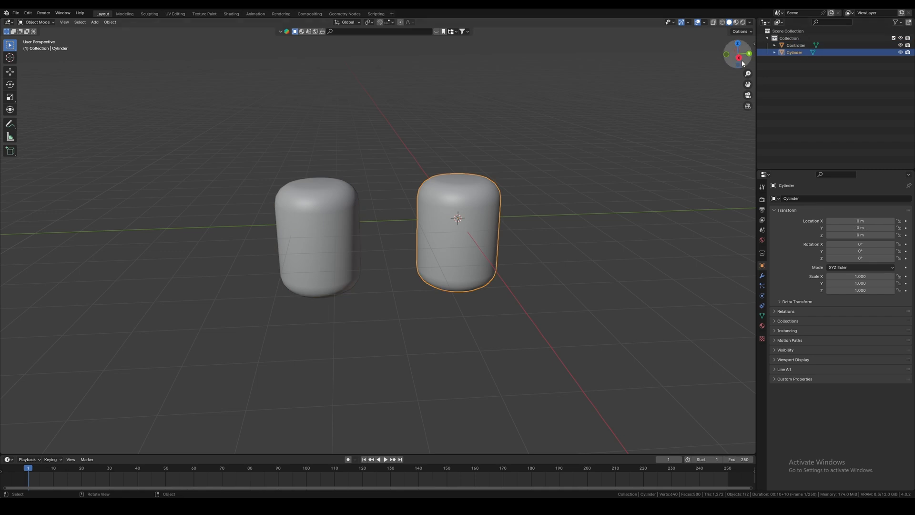
pyautogui.doubleClick(796, 51)
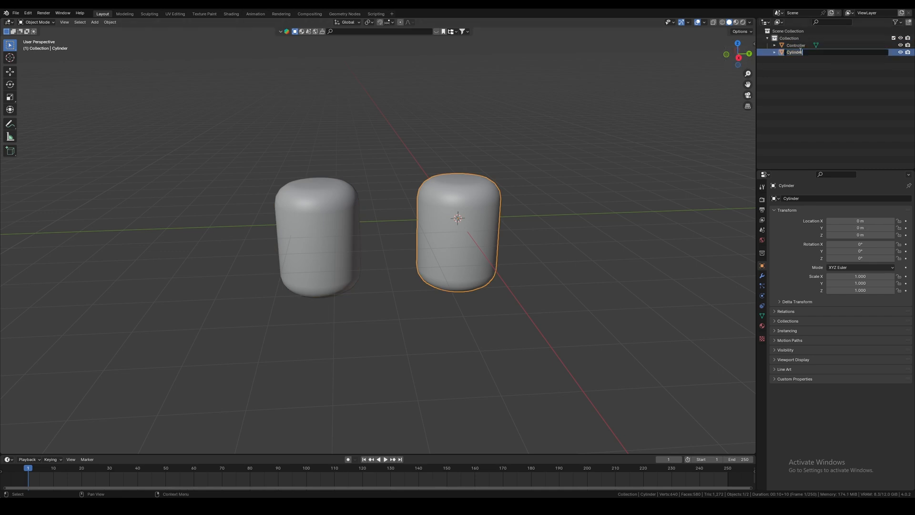
pyautogui.write('Suzy Juice')
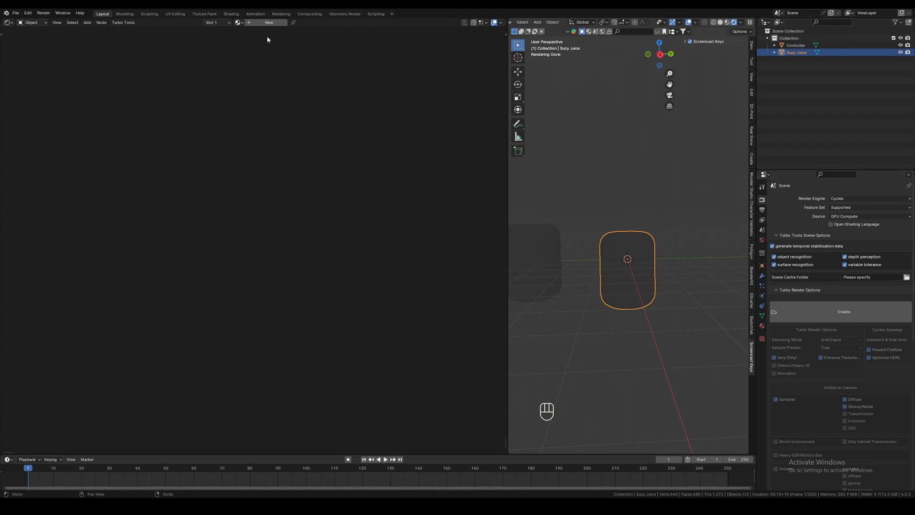
# - Create a new material on the Suzy Juice object and name it SuzySlime
pyautogui.click(260, 23)
pyautogui.click(260, 23)
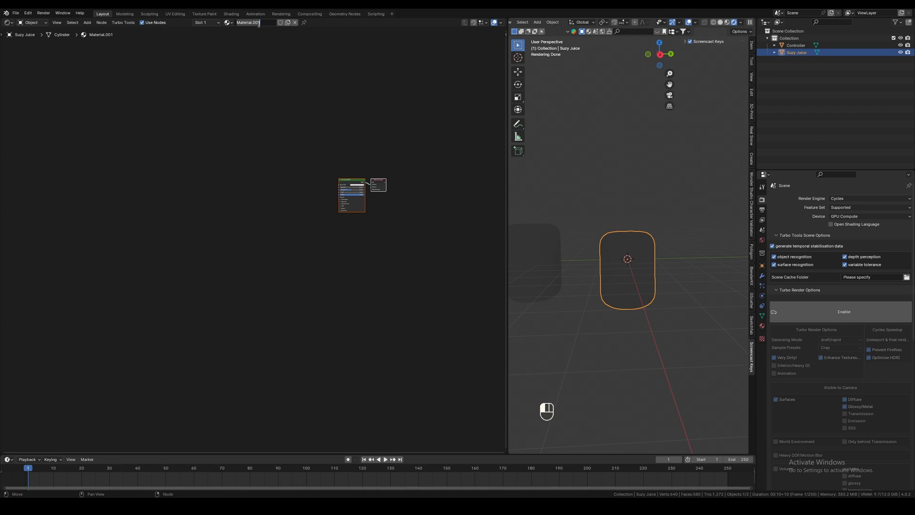
pyautogui.write('Slime')
pyautogui.press('Left')
pyautogui.write('Suzy')
pyautogui.click(322, 45)
pyautogui.moveTo(347, 105); pyautogui.dragTo(297, 106, button='middle')
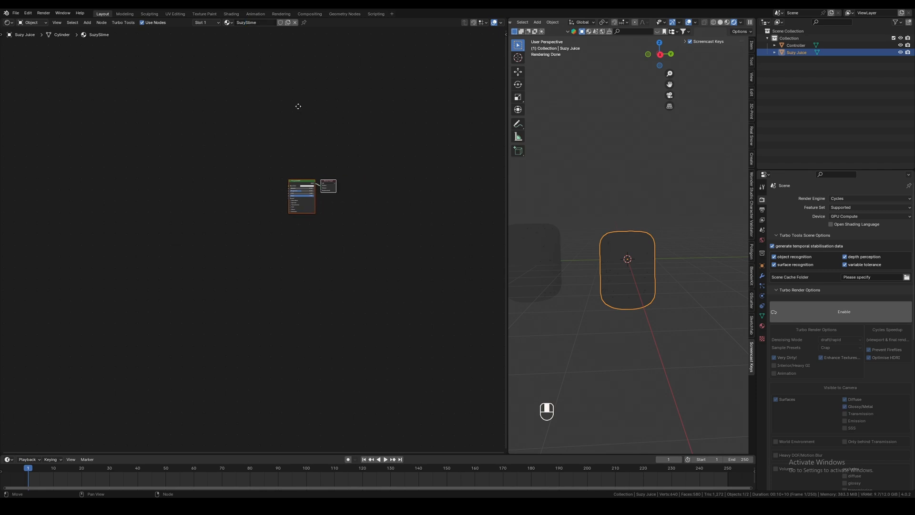
# - Pin the SuzySlime node tree and switch the selection between both cylinders to check it, ending on Suzy Juice
pyautogui.click(303, 23)
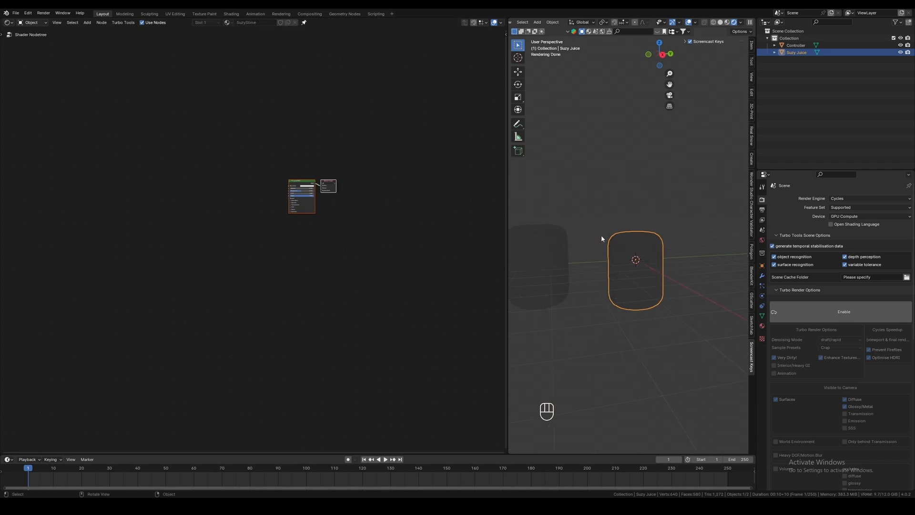
pyautogui.click(552, 251)
pyautogui.click(648, 245)
pyautogui.click(555, 239)
pyautogui.click(644, 234)
# - Move the Principled BSDF node farther left of the Material Output node to widen the gap between them
pyautogui.scroll(2, 361, 207)
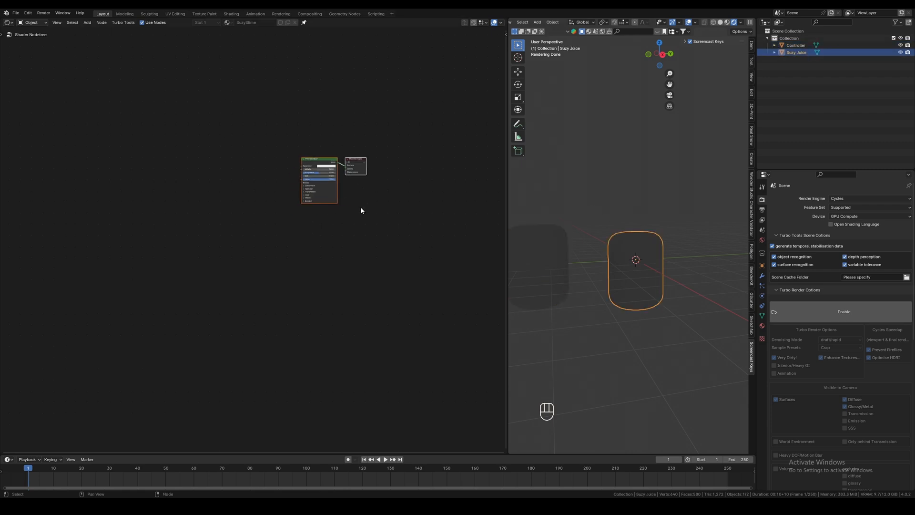
pyautogui.moveTo(360, 206); pyautogui.dragTo(284, 227, button='middle')
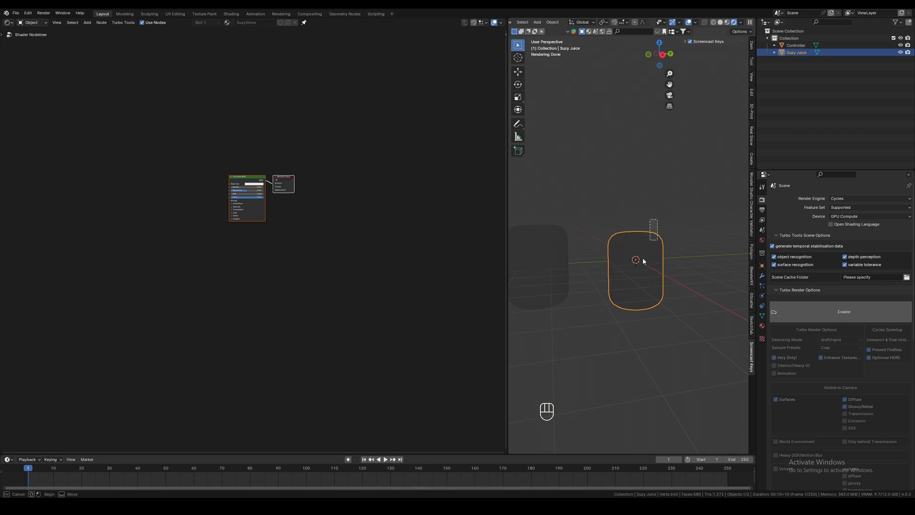
pyautogui.scroll(2, 242, 241)
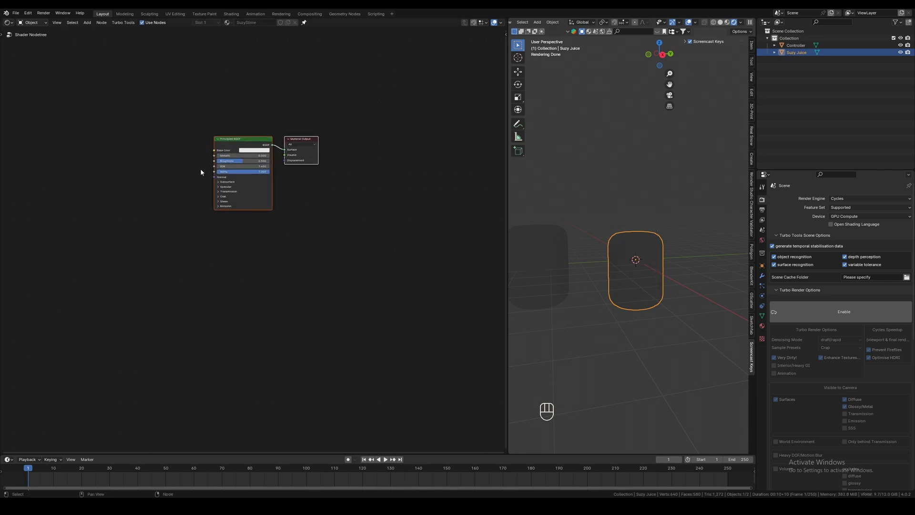
pyautogui.keyDown('shift'); pyautogui.moveTo(331, 164); pyautogui.dragTo(363, 247, button='middle'); pyautogui.keyUp('shift')
pyautogui.scroll(4, 404, 247)
pyautogui.moveTo(259, 177); pyautogui.dragTo(92, 179)
pyautogui.click(177, 177)
pyautogui.moveTo(164, 150); pyautogui.dragTo(341, 135, button='middle')
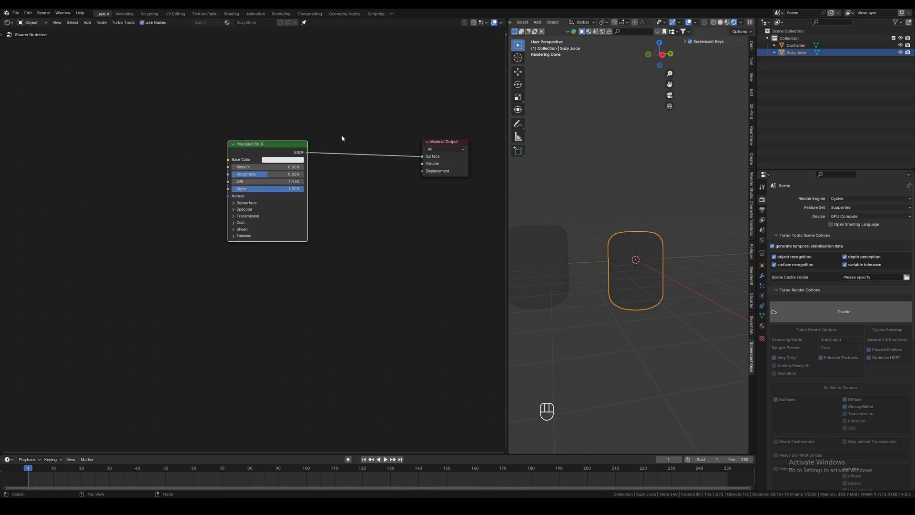
# - Add a Color Ramp node and place it to the left of the Principled BSDF node
pyautogui.scroll(-1, 381, 209)
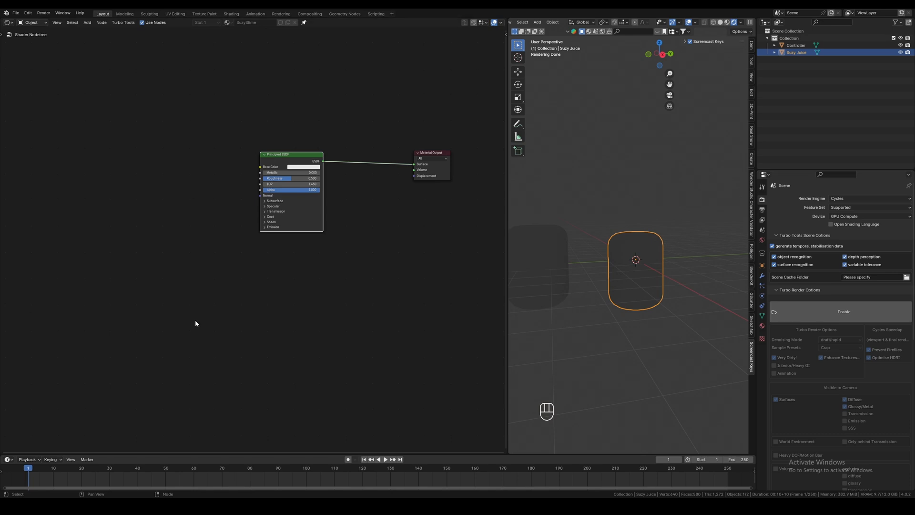
pyautogui.click(301, 312)
pyautogui.hotkey('shift', 'a')
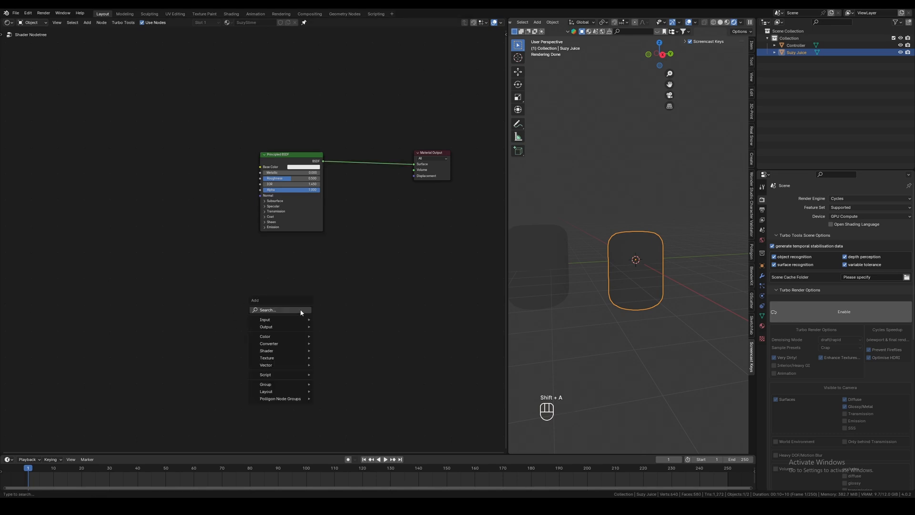
pyautogui.click(300, 310)
pyautogui.write('col')
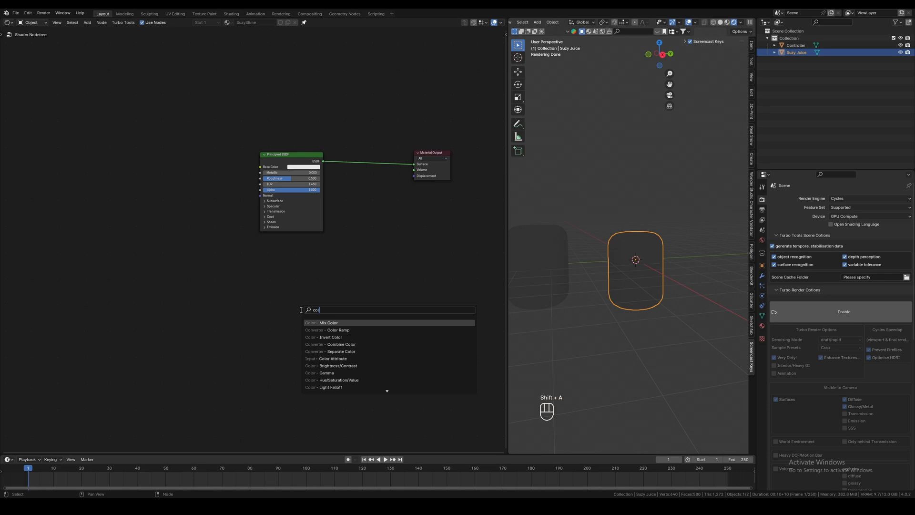
pyautogui.press('Return')
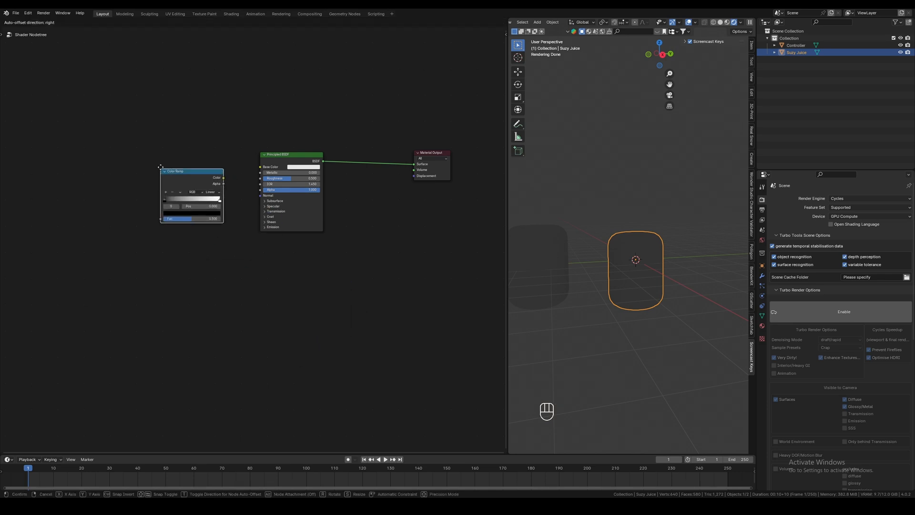
pyautogui.click(203, 169)
# - Connect the Color Ramp's Color output to the Principled BSDF's Base Color and Emission Color, and set the emission strength to 1
pyautogui.moveTo(210, 162); pyautogui.dragTo(260, 234)
pyautogui.click(274, 228)
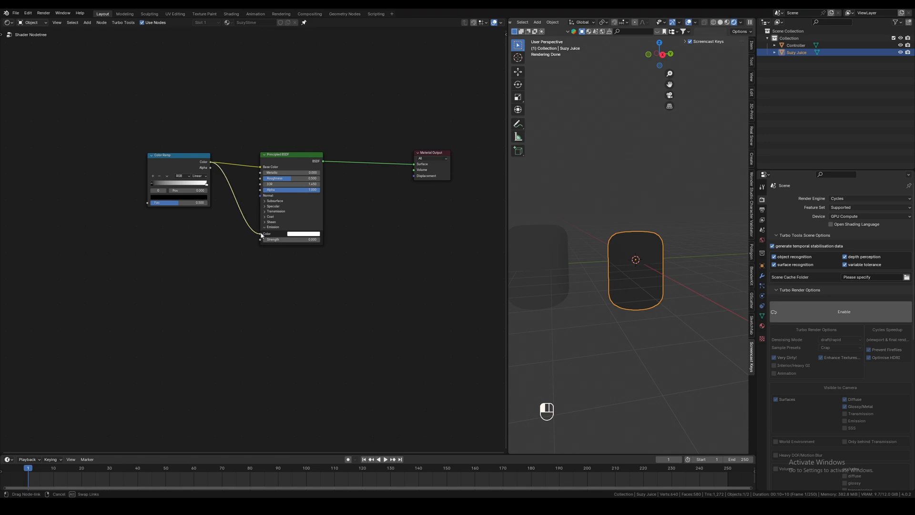
pyautogui.click(284, 241)
pyautogui.write('1')
pyautogui.press('Return')
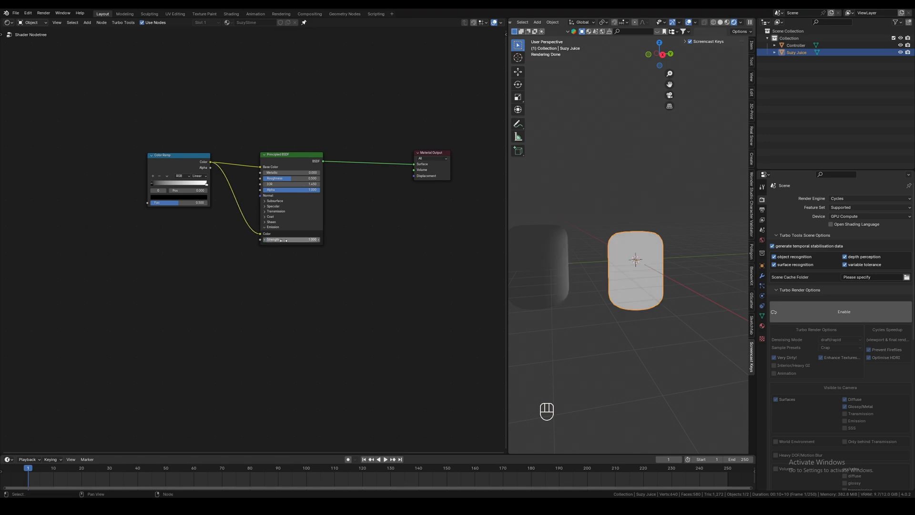
pyautogui.keyDown('shift'); pyautogui.moveTo(162, 287); pyautogui.dragTo(264, 283, button='middle'); pyautogui.keyUp('shift')
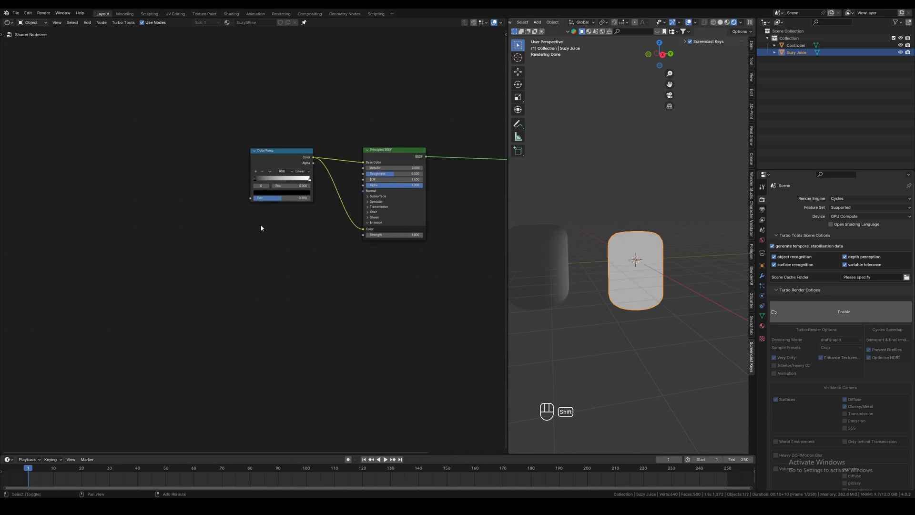
# - Add a Mix Color node before the Color Ramp and connect its Result to the ramp's Fac input
pyautogui.hotkey('shift', 'a')
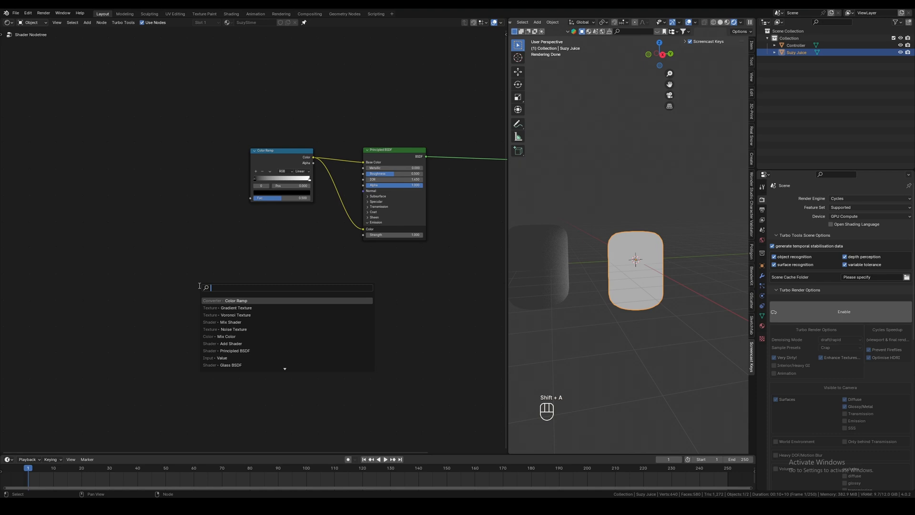
pyautogui.write('mix')
pyautogui.press('Return')
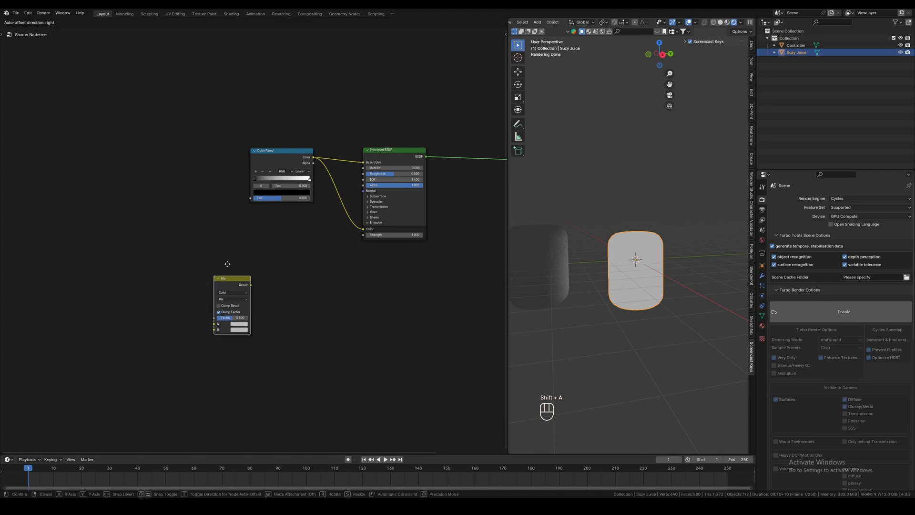
pyautogui.click(159, 203)
pyautogui.moveTo(195, 210); pyautogui.dragTo(250, 197)
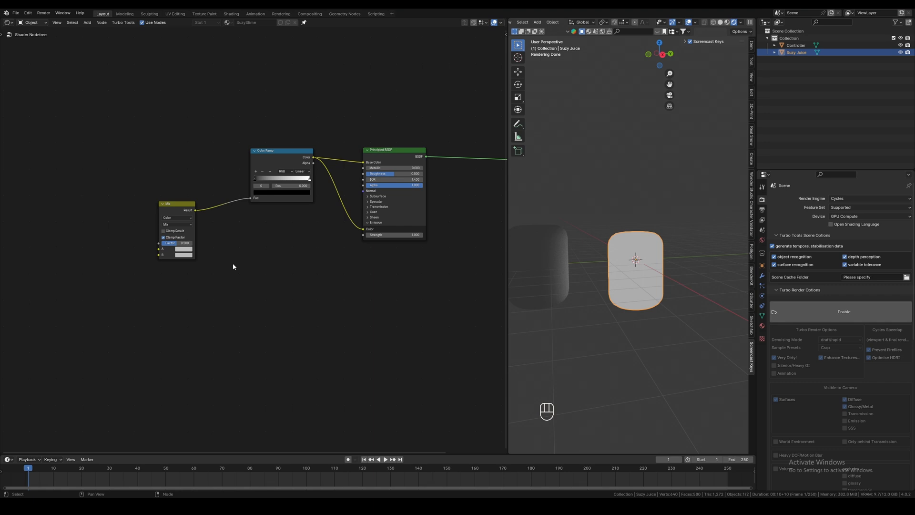
# - Duplicate the Color Ramp, place the copy before the Mix node, and connect its Color output to the Mix node's A input
pyautogui.click(273, 152)
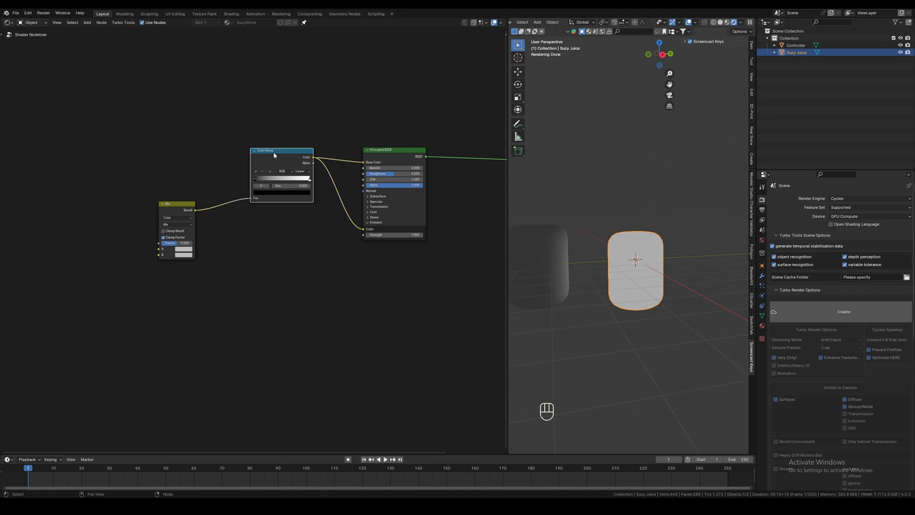
pyautogui.hotkey('shift', 'd')
pyautogui.click(81, 172)
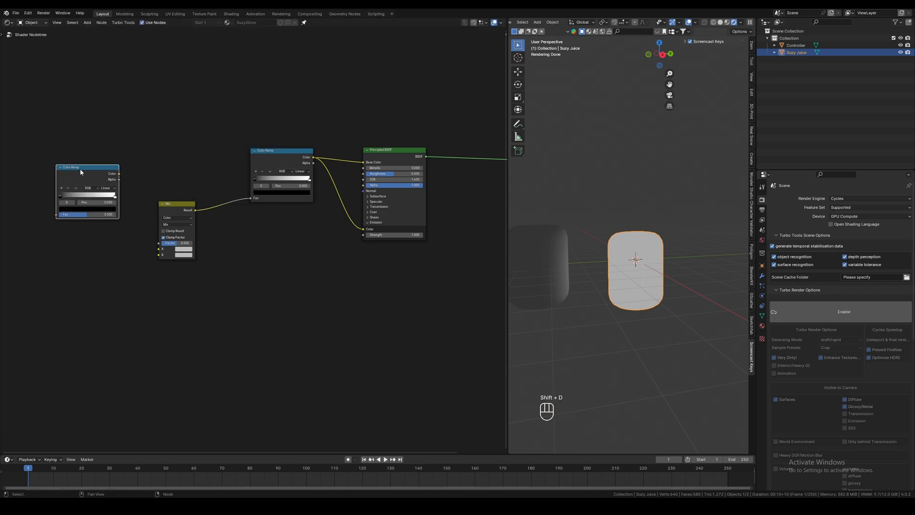
pyautogui.moveTo(119, 174); pyautogui.dragTo(159, 249)
# - Add a Gradient Texture node before the duplicated Color Ramp and connect its Color output to that ramp's Fac input
pyautogui.keyDown('shift'); pyautogui.moveTo(172, 286); pyautogui.dragTo(264, 291, button='middle'); pyautogui.keyUp('shift')
pyautogui.hotkey('shift', 'a')
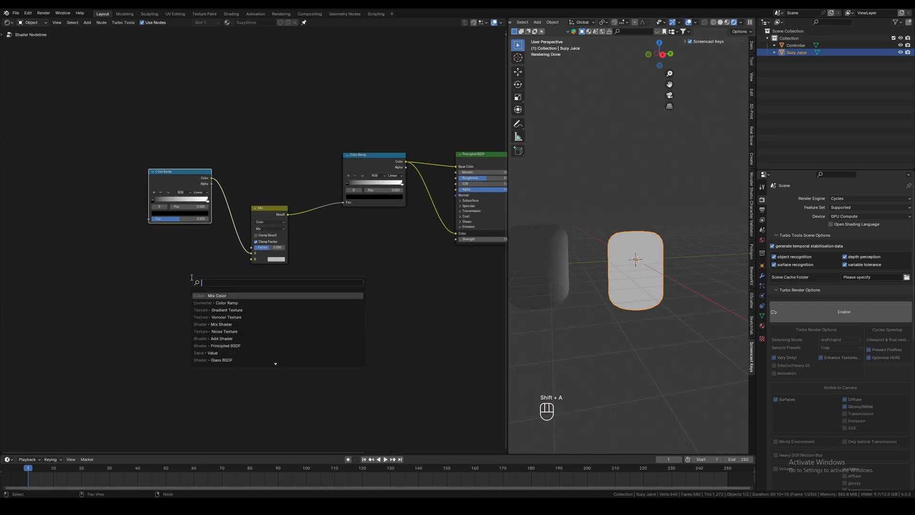
pyautogui.write('gra')
pyautogui.press('Return')
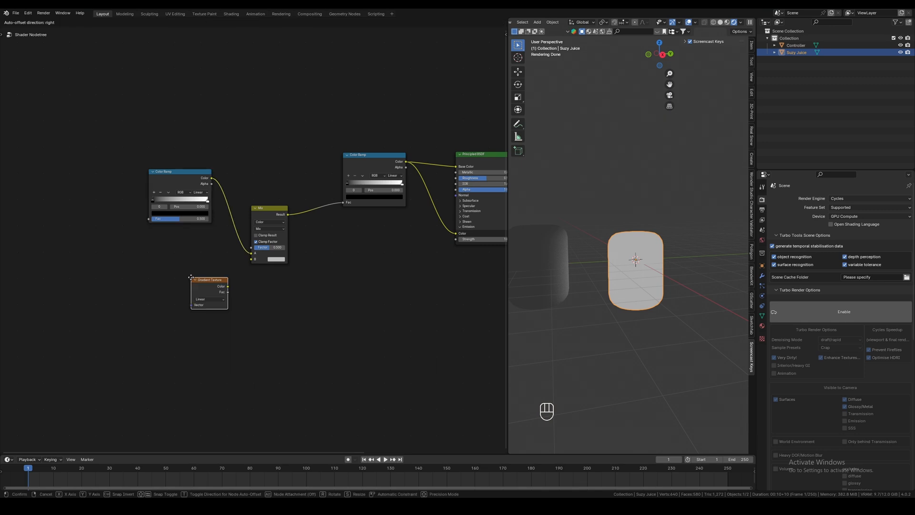
pyautogui.click(65, 170)
pyautogui.moveTo(102, 179); pyautogui.dragTo(147, 219)
# - Attach Mapping and Texture Coordinate nodes to the Gradient Texture and feed the Object coordinates into the Mapping node's Vector input
pyautogui.click(68, 175)
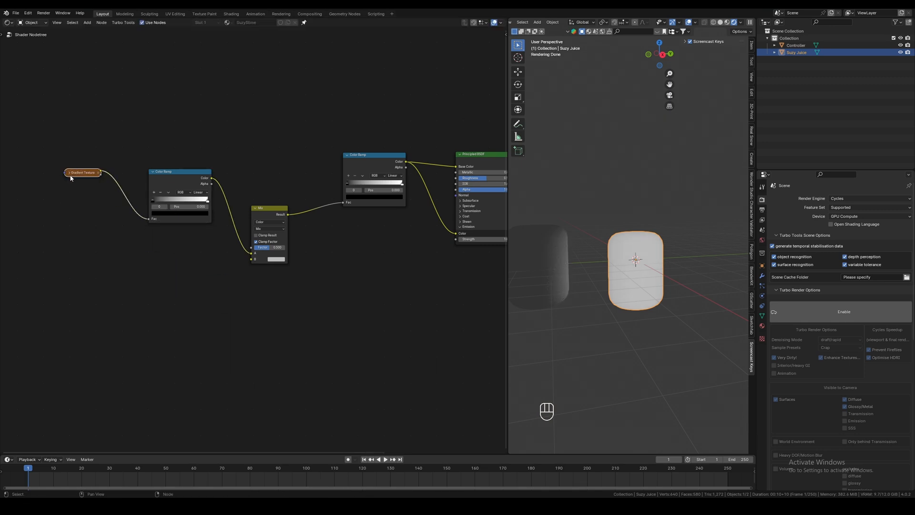
pyautogui.hotkey('ctrl', 't')
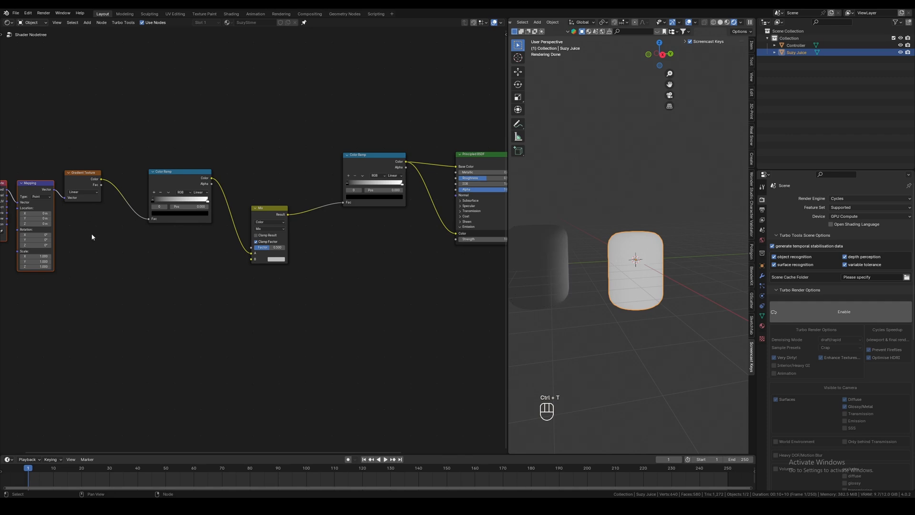
pyautogui.keyDown('shift'); pyautogui.moveTo(117, 274); pyautogui.dragTo(173, 269, button='middle'); pyautogui.keyUp('shift')
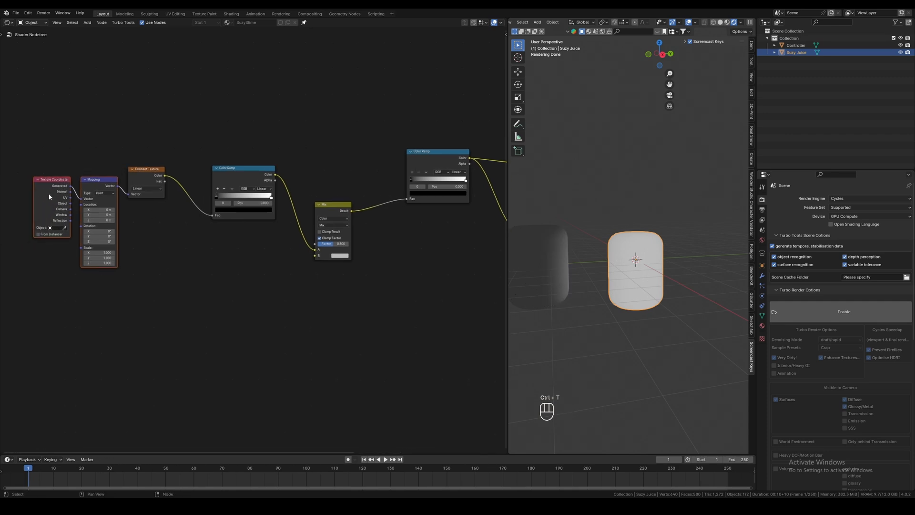
pyautogui.moveTo(70, 203); pyautogui.dragTo(81, 199)
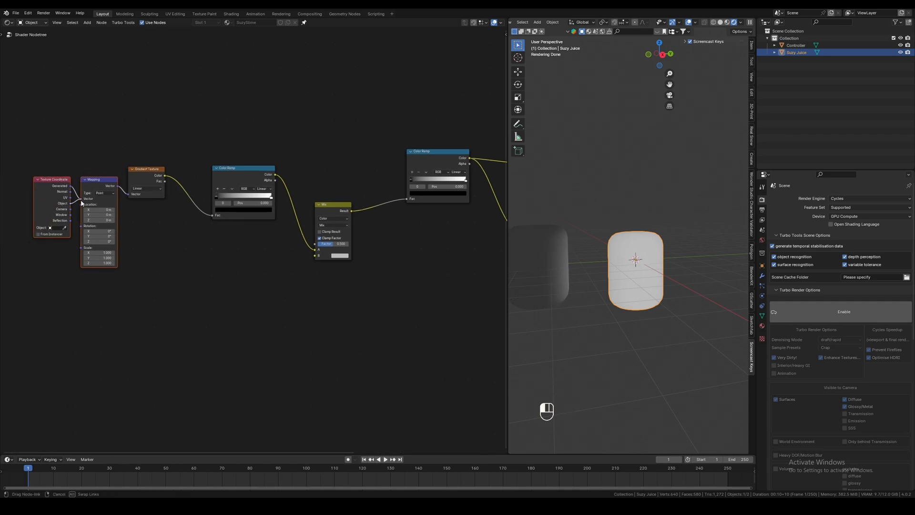
# - Pick the Controller cylinder as the reference object of the Texture Coordinate node and select the Controller
pyautogui.click(64, 228)
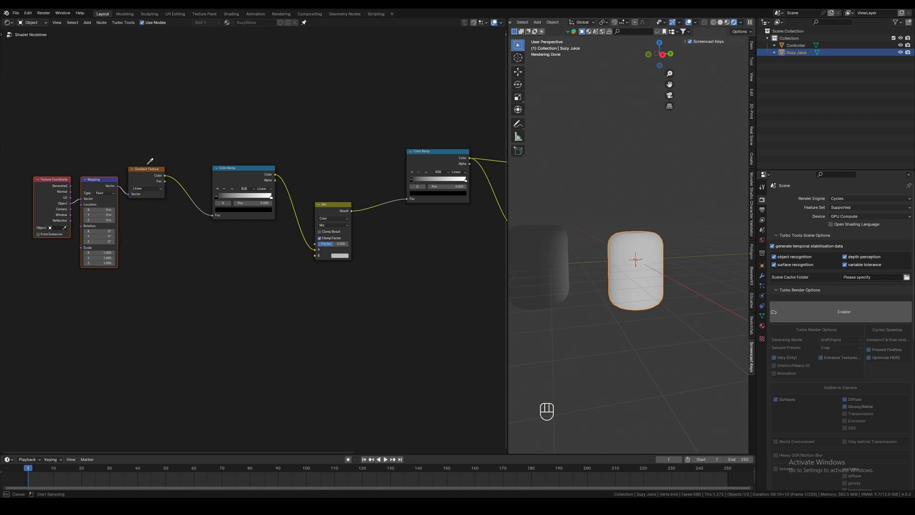
pyautogui.click(541, 252)
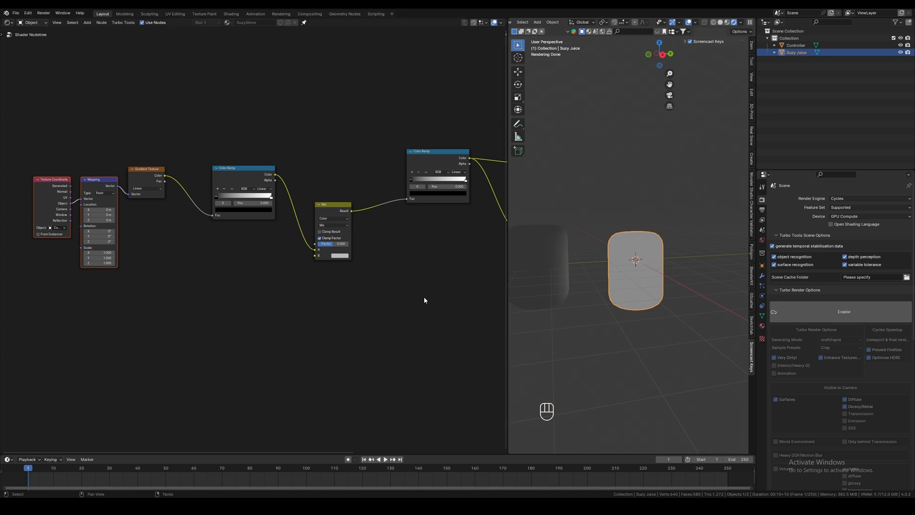
pyautogui.click(531, 254)
# - Bring the black and white stops of the Color Ramp before the Principled BSDF close together, about a third of the way along
pyautogui.moveTo(418, 247); pyautogui.dragTo(341, 268, button='middle')
pyautogui.click(410, 156)
pyautogui.scroll(1, 259, 238)
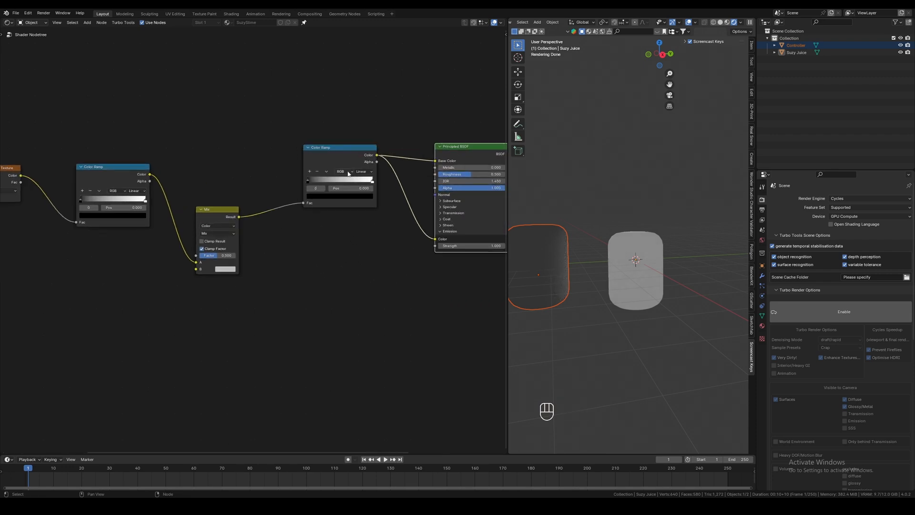
pyautogui.moveTo(309, 183); pyautogui.dragTo(310, 183)
pyautogui.moveTo(582, 290); pyautogui.dragTo(620, 286, button='middle')
pyautogui.scroll(2, 626, 286)
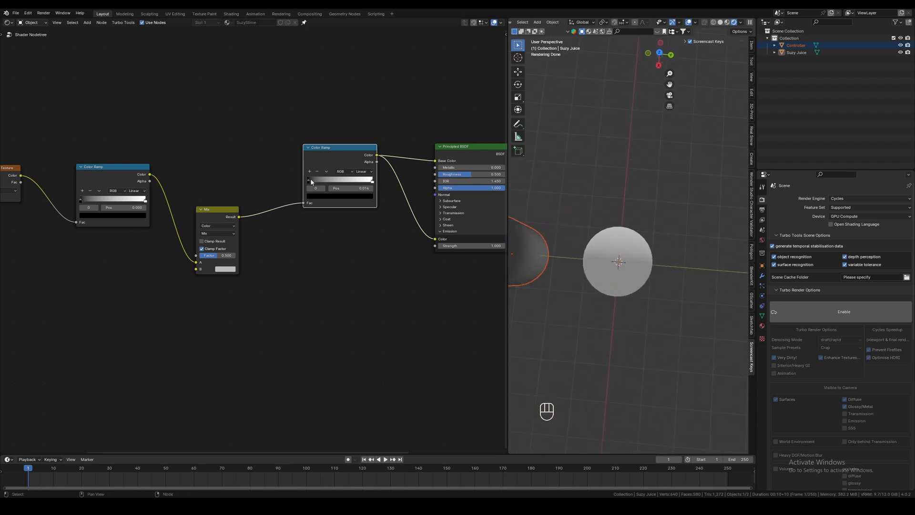
pyautogui.moveTo(310, 180); pyautogui.dragTo(329, 182)
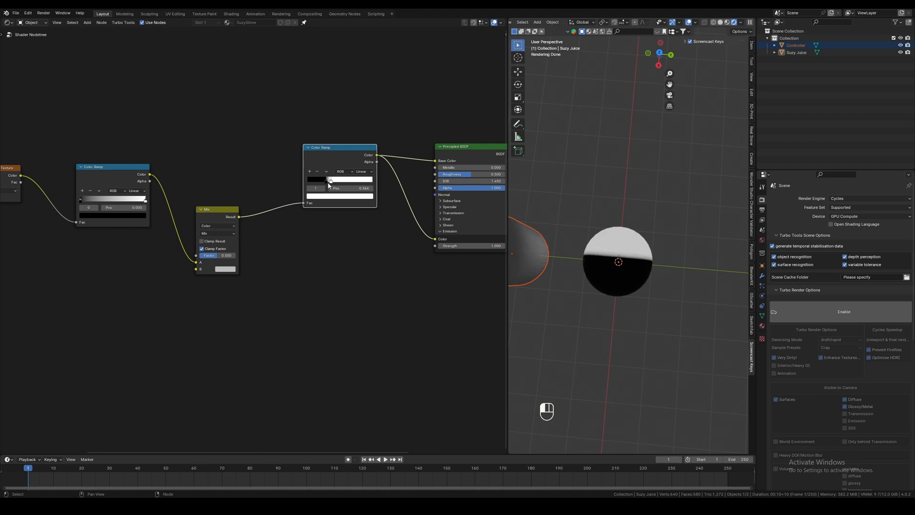
# - Select the Controller cylinder and rotate it 90 degrees around the global Y axis
pyautogui.moveTo(598, 281); pyautogui.dragTo(634, 288, button='middle')
pyautogui.scroll(-5, 305, 289)
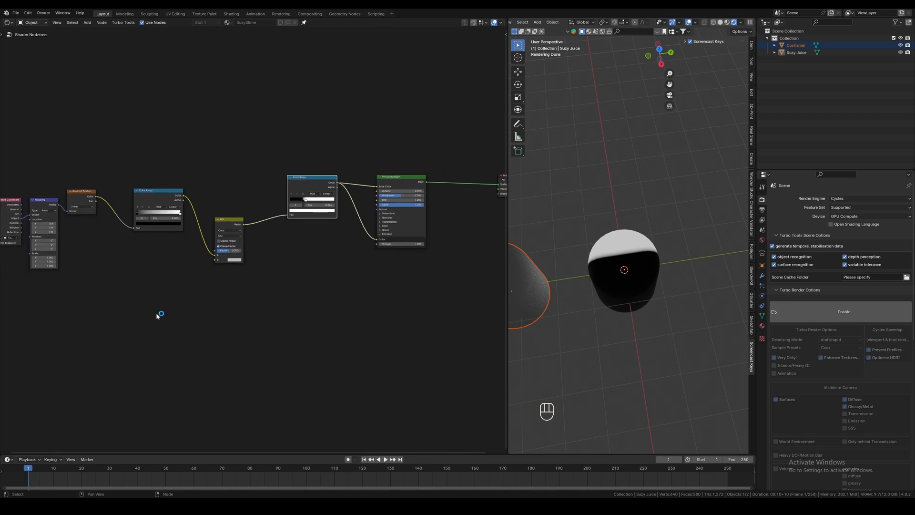
pyautogui.keyDown('shift'); pyautogui.moveTo(137, 287); pyautogui.dragTo(174, 263, button='middle'); pyautogui.keyUp('shift')
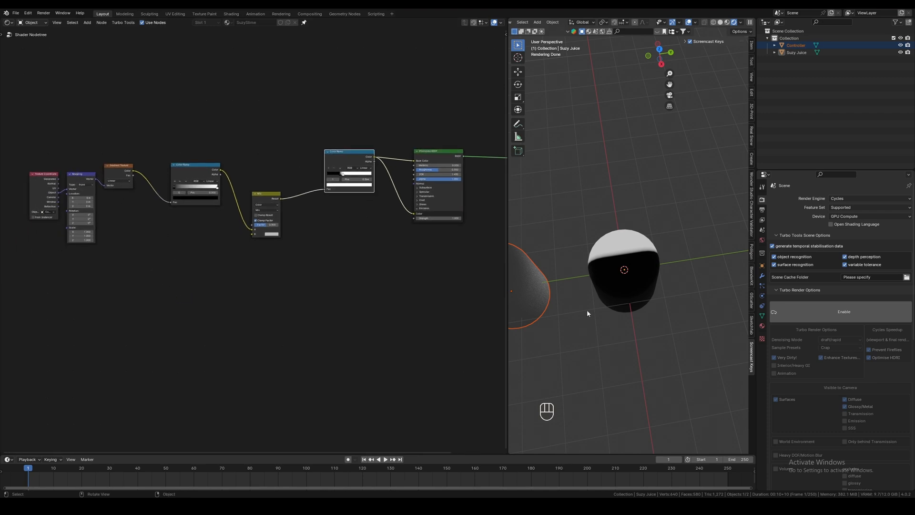
pyautogui.click(537, 292)
pyautogui.moveTo(537, 291); pyautogui.dragTo(613, 297, button='middle')
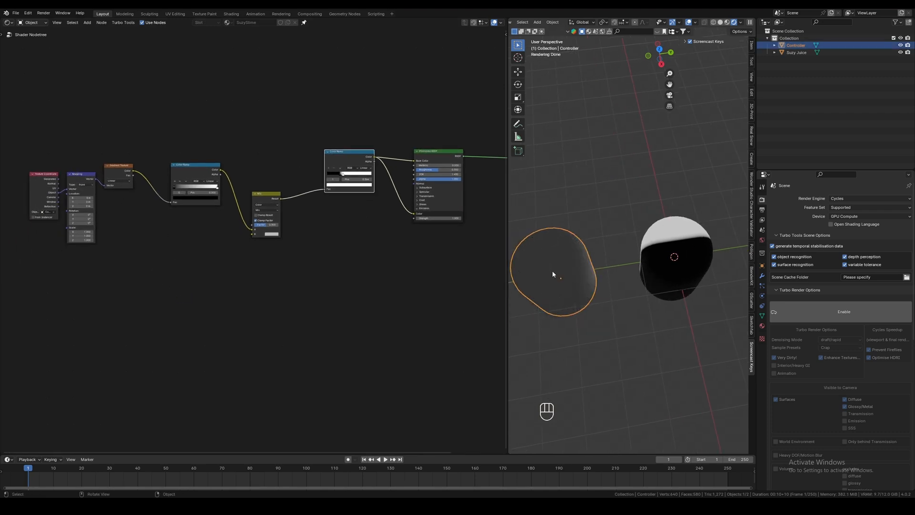
pyautogui.press('r')
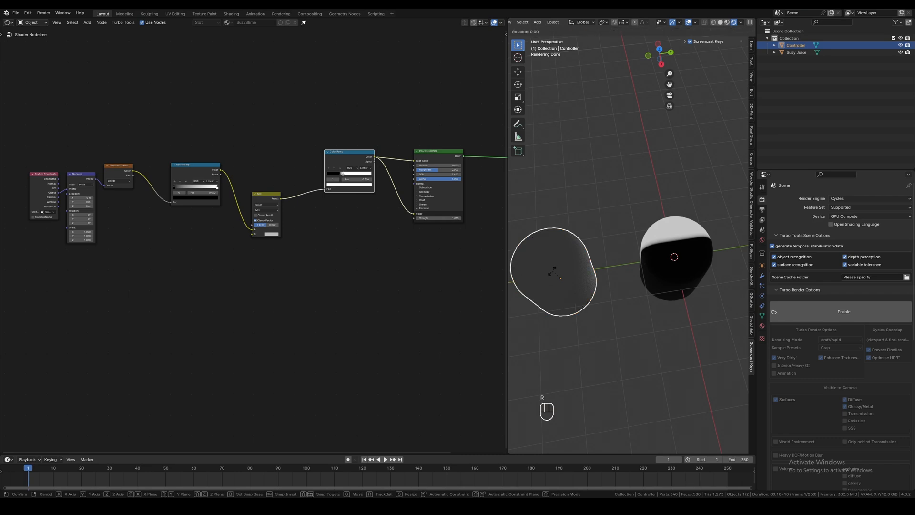
pyautogui.press('y')
pyautogui.press('KP_9')
pyautogui.press('KP_0')
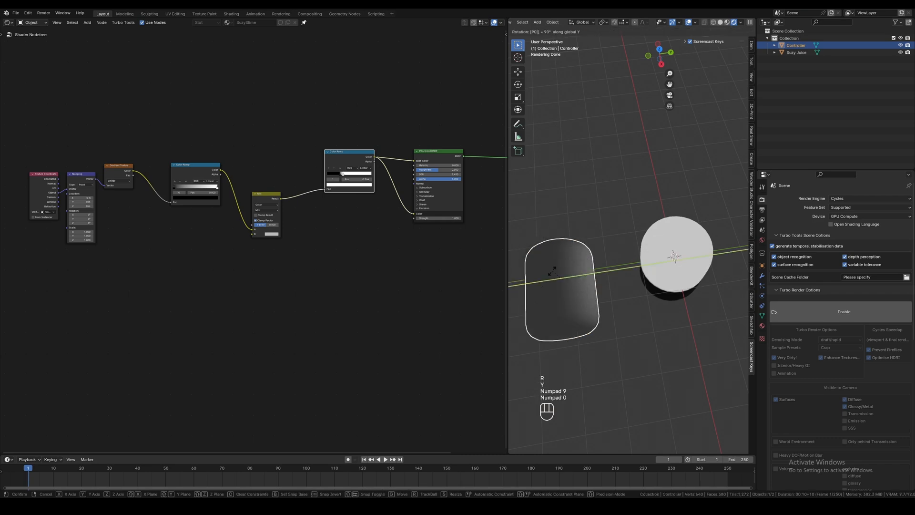
pyautogui.press('Return')
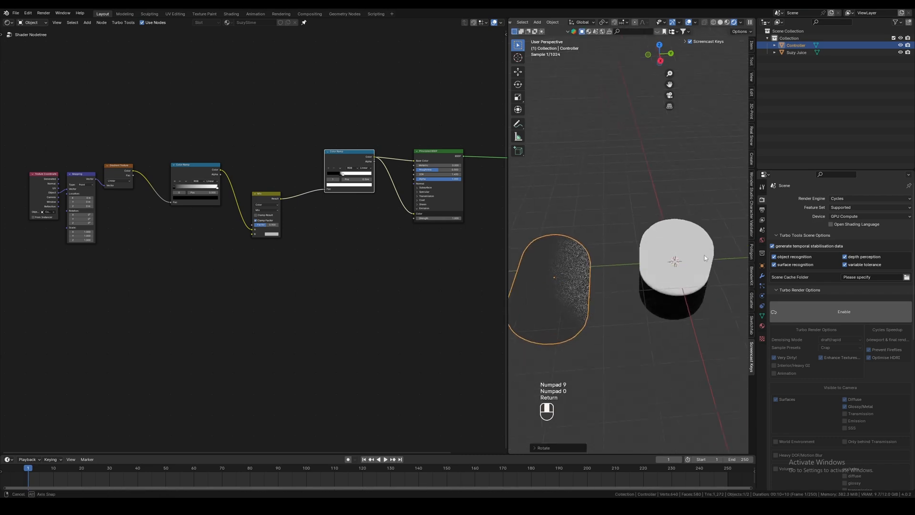
# - Try moving the Controller along the Z axis to test the mask on Suzy Juice, ending with the Controller selected
pyautogui.moveTo(722, 265); pyautogui.dragTo(586, 285, button='middle')
pyautogui.press('g')
pyautogui.press('z')
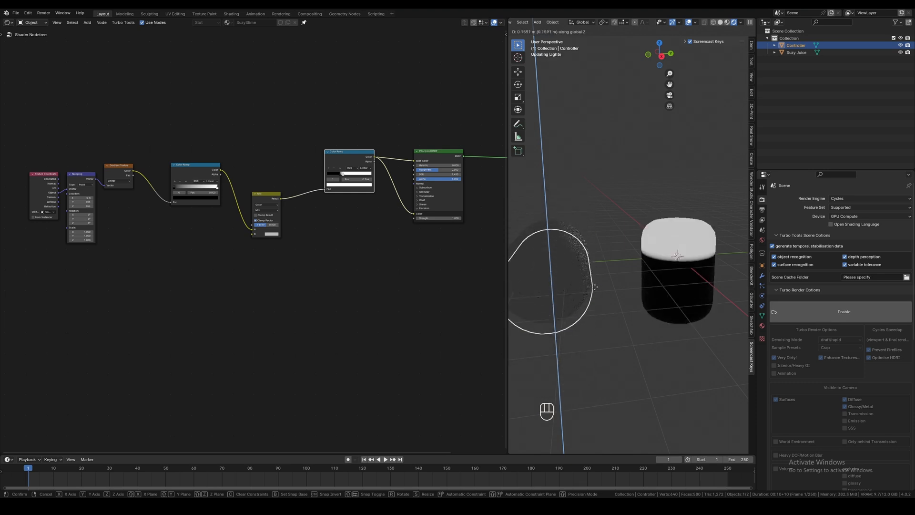
pyautogui.click(696, 222)
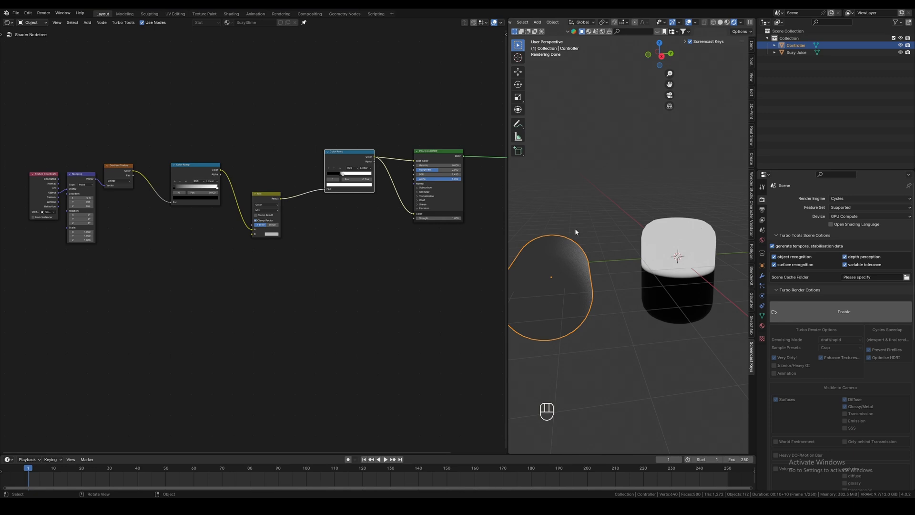
pyautogui.click(691, 237)
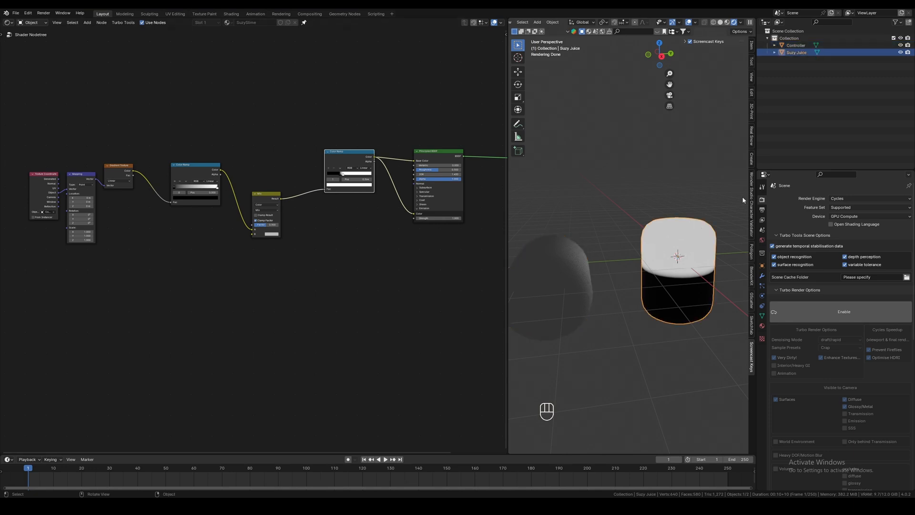
pyautogui.click(551, 258)
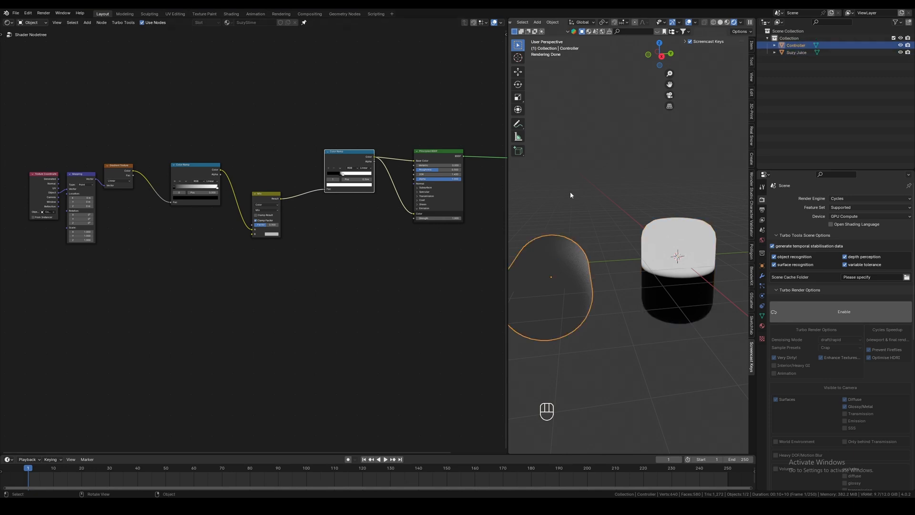
# - Widen the Texture Coordinate node so that the full name of its reference object can be read
pyautogui.scroll(3, 59, 201)
pyautogui.moveTo(59, 202); pyautogui.dragTo(197, 223, button='middle')
pyautogui.click(122, 186)
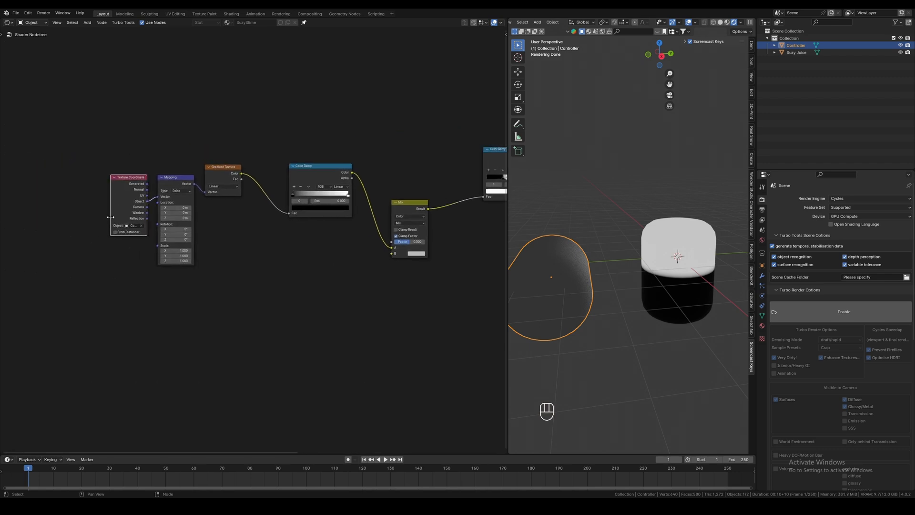
pyautogui.moveTo(110, 217); pyautogui.dragTo(94, 215)
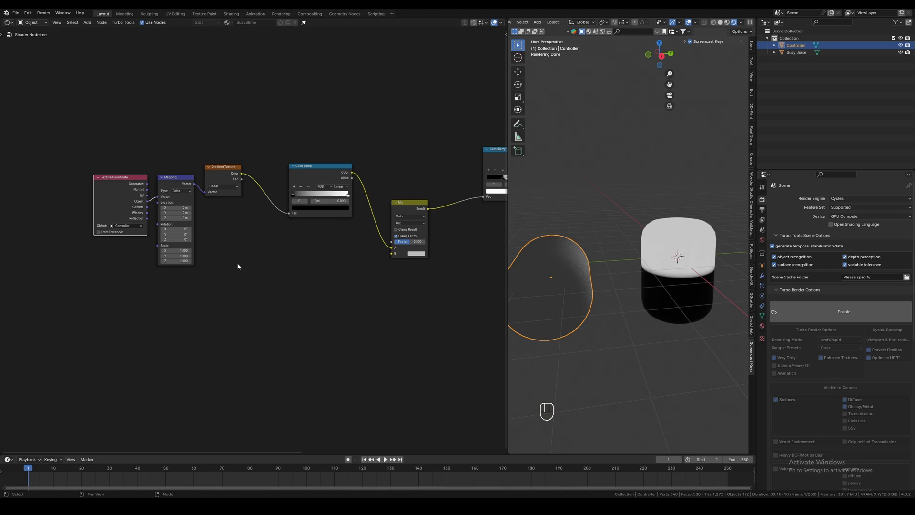
# - Bring the stops of the Color Ramp after the Gradient Texture together at the middle, with the white stop at position 0.5
pyautogui.scroll(2, 318, 248)
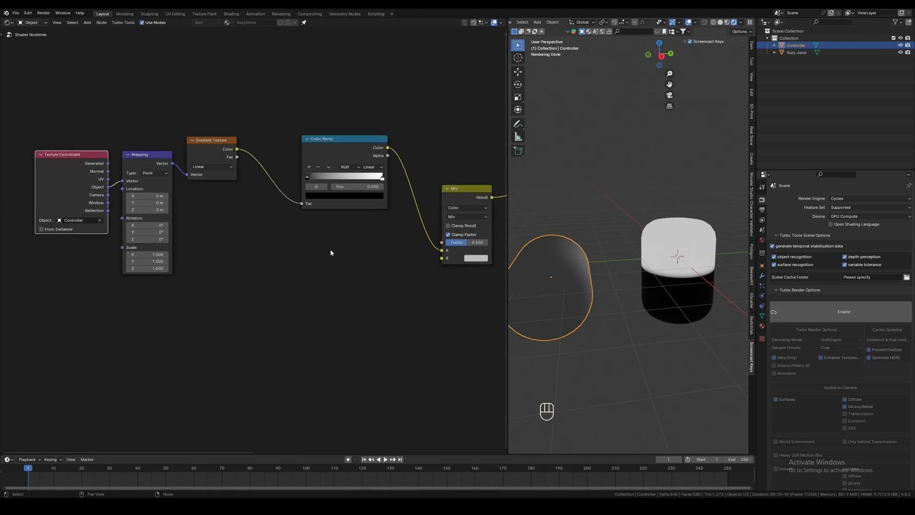
pyautogui.moveTo(332, 253); pyautogui.dragTo(195, 232, button='middle')
pyautogui.moveTo(175, 228); pyautogui.dragTo(211, 228)
# - Color the white stop of the Color Ramp before the Principled BSDF bright green and move it to the other side of the black stop
pyautogui.moveTo(430, 300); pyautogui.dragTo(358, 299, button='middle')
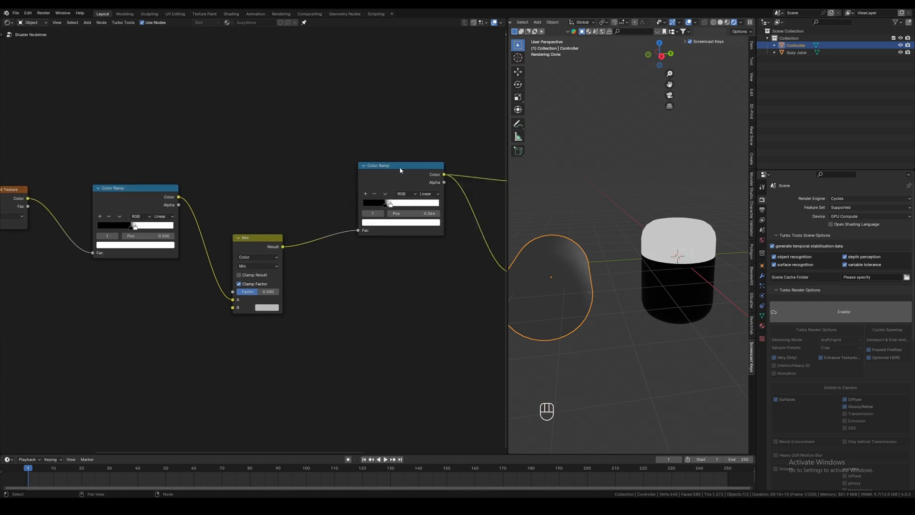
pyautogui.moveTo(411, 168); pyautogui.dragTo(326, 167, button='middle')
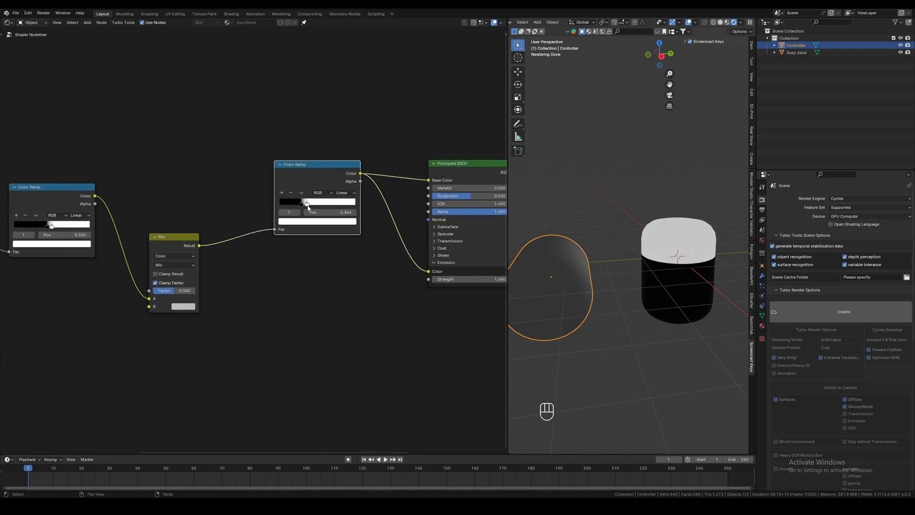
pyautogui.click(326, 222)
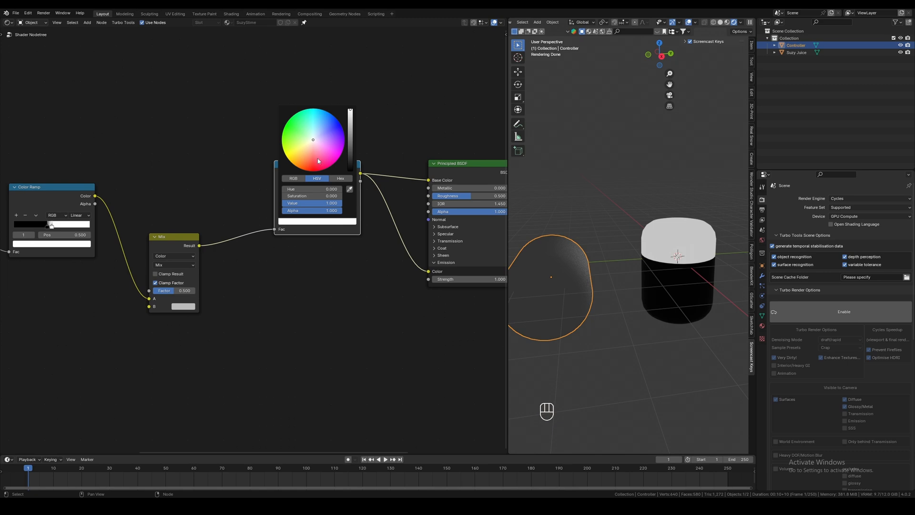
pyautogui.click(288, 131)
pyautogui.moveTo(288, 131); pyautogui.dragTo(289, 129)
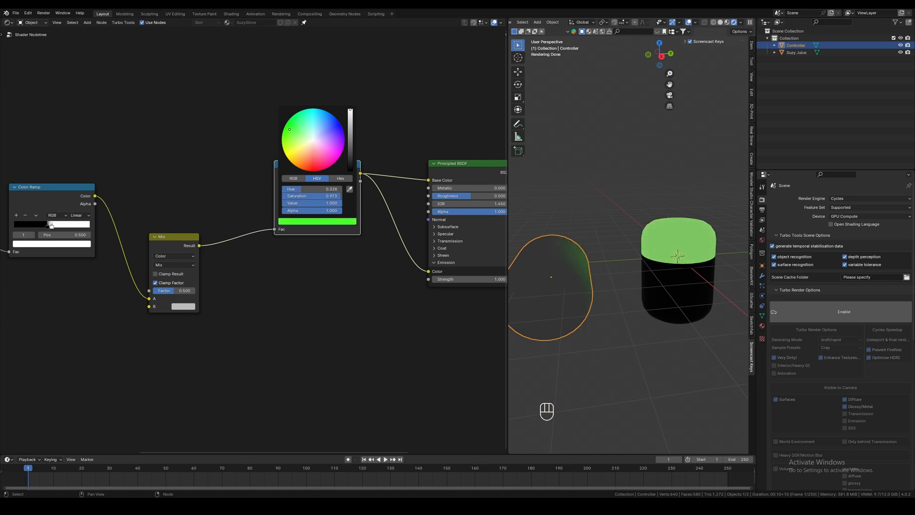
pyautogui.click(321, 221)
pyautogui.moveTo(350, 145); pyautogui.dragTo(351, 107)
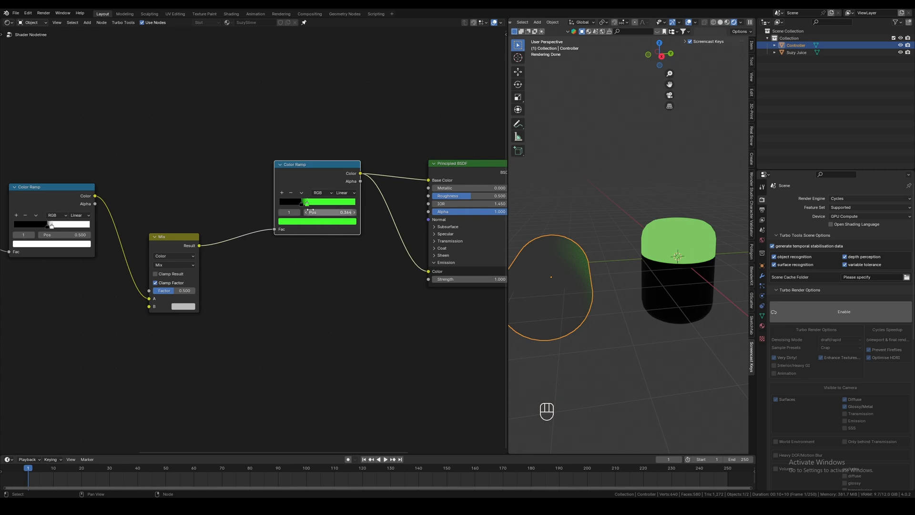
pyautogui.moveTo(308, 204); pyautogui.dragTo(294, 204)
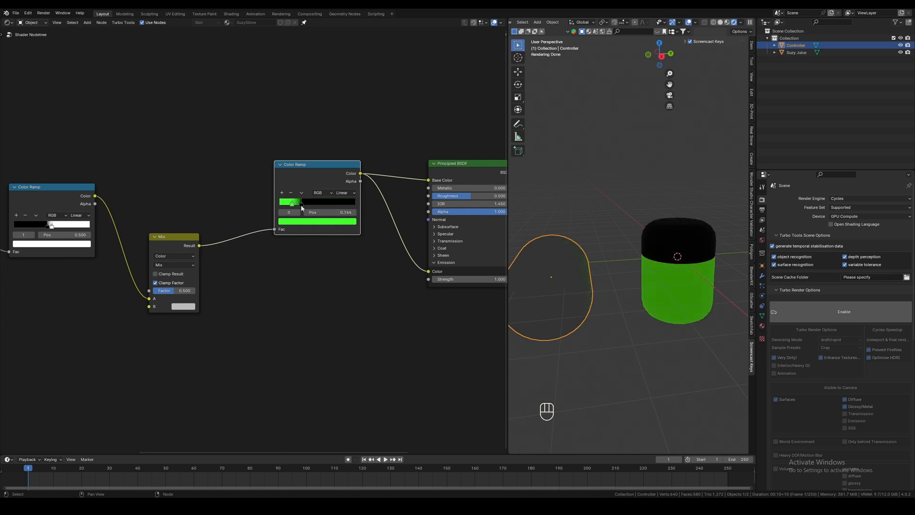
# - Turn the black stop of the Color Ramp before the Principled BSDF white and shift both stops toward the ramp's far end
pyautogui.click(301, 204)
pyautogui.click(322, 221)
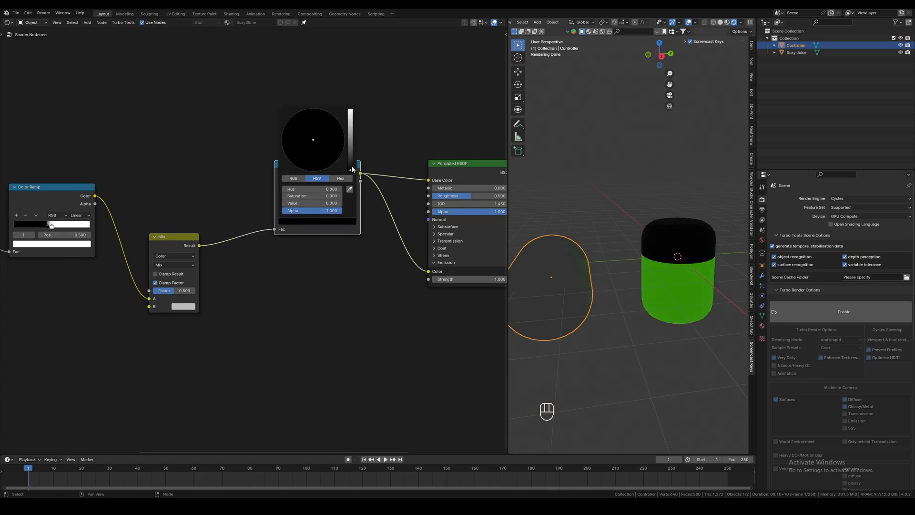
pyautogui.moveTo(352, 169); pyautogui.dragTo(350, 110)
pyautogui.moveTo(302, 204); pyautogui.dragTo(330, 204)
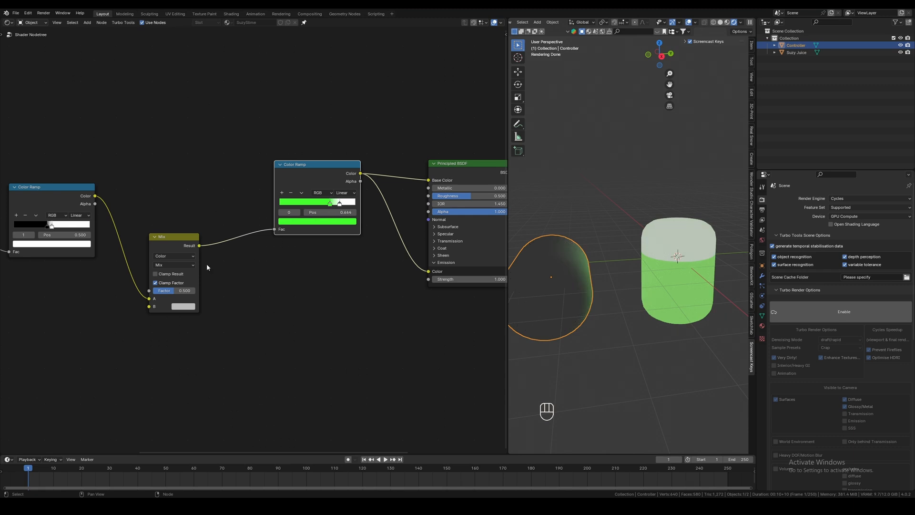
# - Move the white stop of the Color Ramp after the Gradient Texture to position 0.491
pyautogui.moveTo(70, 242); pyautogui.dragTo(112, 243, button='middle')
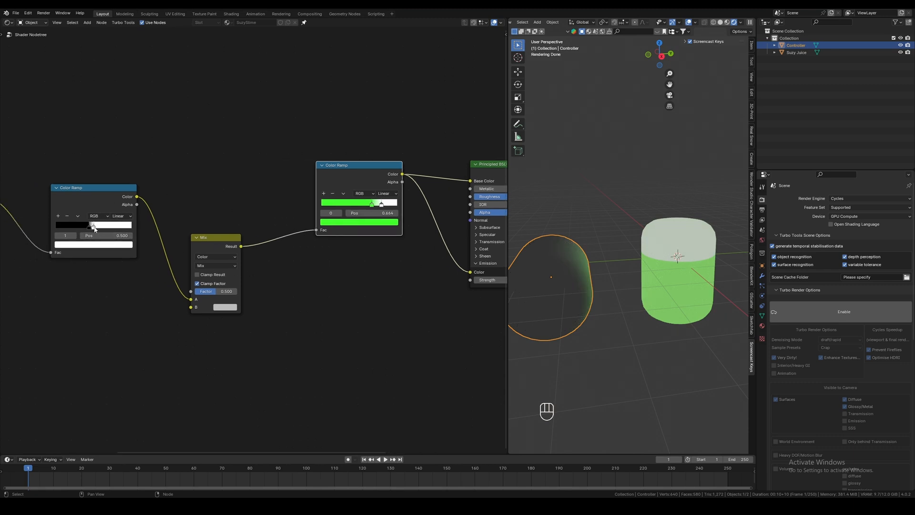
pyautogui.moveTo(94, 230)
pyautogui.mouseDown()
pyautogui.moveTo(125, 230)
pyautogui.moveTo(94, 235)
pyautogui.mouseUp()
pyautogui.moveTo(341, 351); pyautogui.dragTo(406, 311, button='middle')
# - On Suzy Juice's material, add a Noise Texture below the gradient chain with Texture Coordinate and Mapping nodes feeding it
pyautogui.click(676, 269)
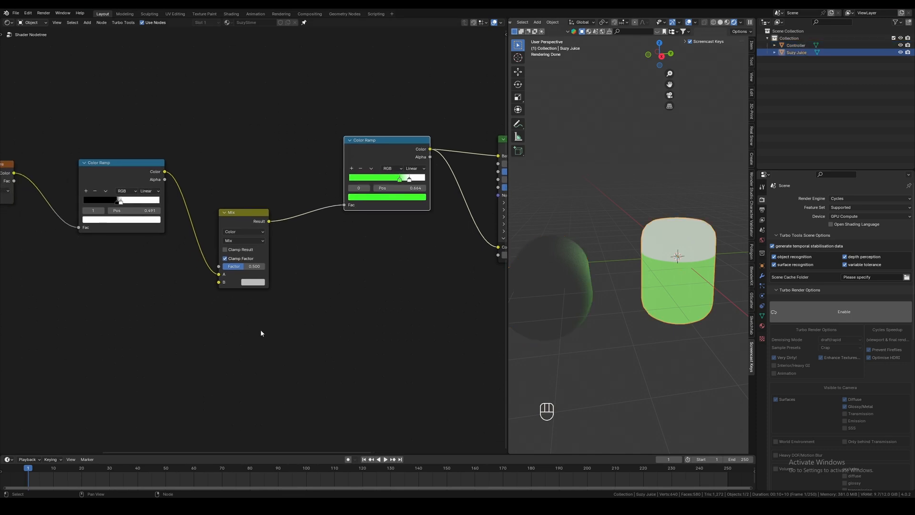
pyautogui.hotkey('shift', 'a')
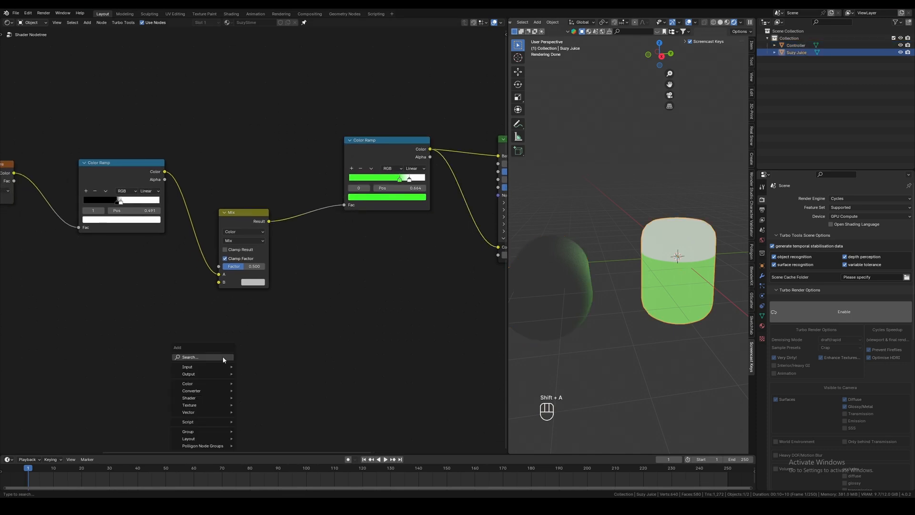
pyautogui.moveTo(225, 355)
pyautogui.write('noise')
pyautogui.press('Return')
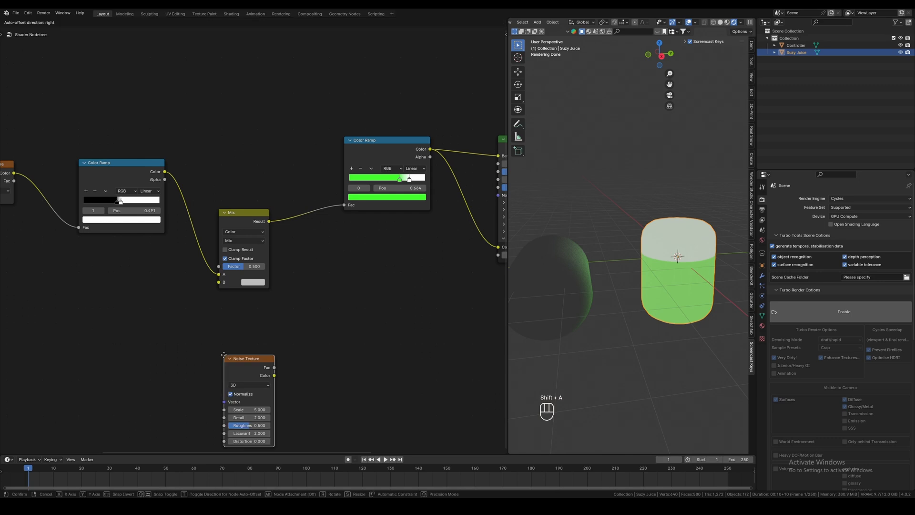
pyautogui.click(109, 341)
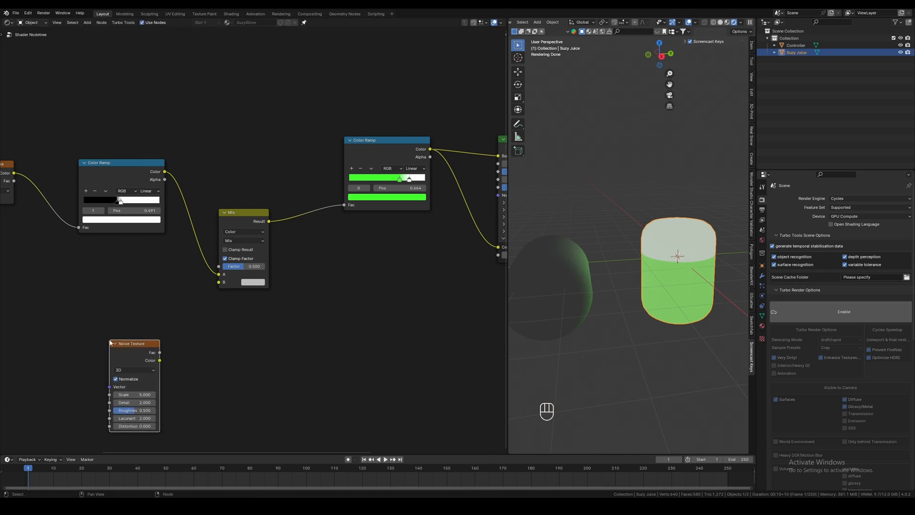
pyautogui.hotkey('ctrl', 't')
pyautogui.moveTo(209, 375); pyautogui.dragTo(241, 316, button='middle')
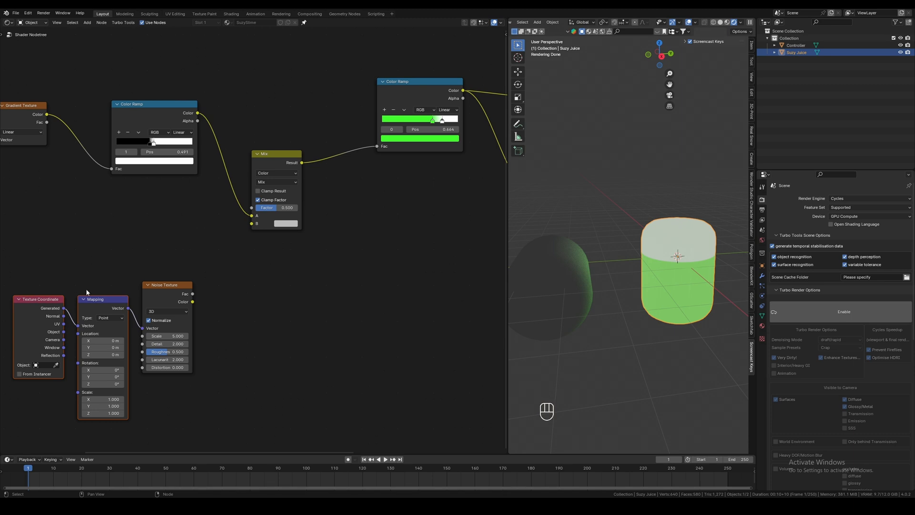
pyautogui.moveTo(157, 293)
pyautogui.mouseDown()
pyautogui.moveTo(108, 286)
pyautogui.moveTo(167, 297)
pyautogui.mouseUp()
# - Add a Color Ramp between the Noise Texture's Fac and the Mix node's B input, and place the noise nodes under the gradient chain
pyautogui.hotkey('shift', 'a')
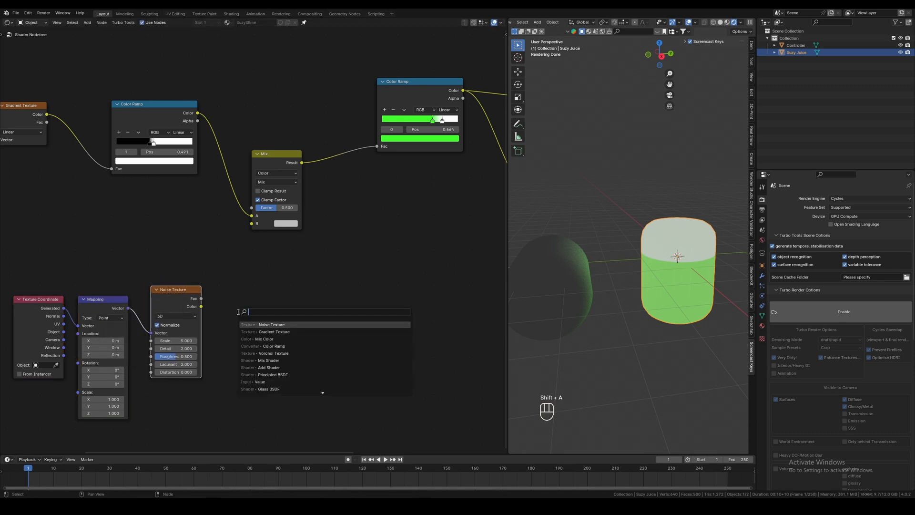
pyautogui.write('colo')
pyautogui.press('Down')
pyautogui.press('Return')
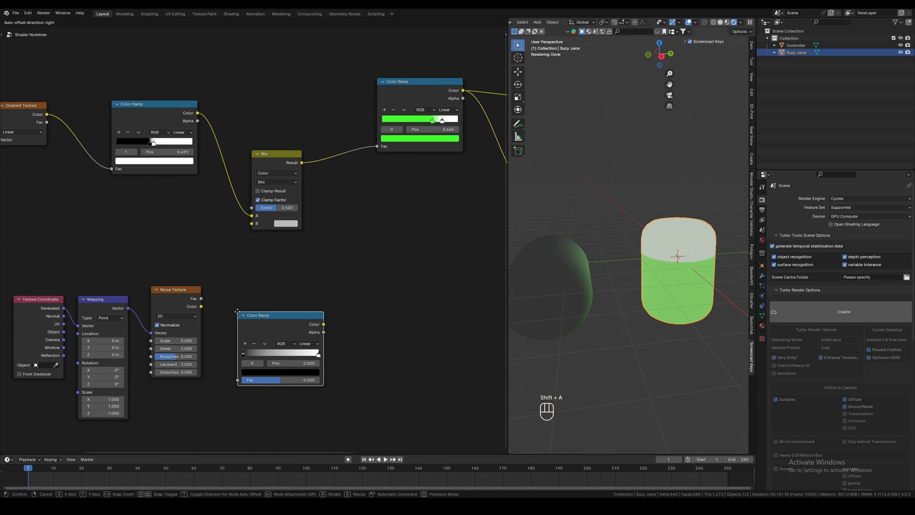
pyautogui.click(206, 297)
pyautogui.moveTo(201, 298); pyautogui.dragTo(208, 329)
pyautogui.moveTo(294, 273); pyautogui.dragTo(251, 223)
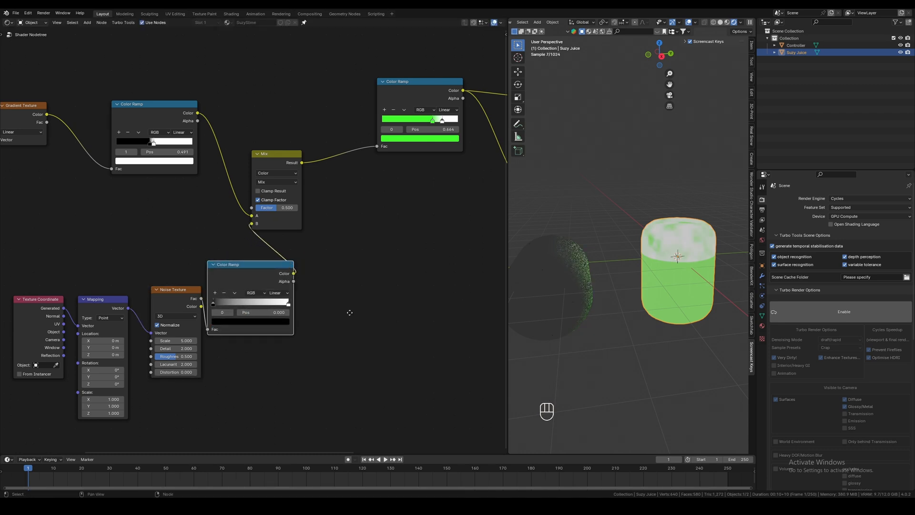
pyautogui.moveTo(232, 297); pyautogui.dragTo(294, 269, button='middle')
pyautogui.moveTo(293, 269); pyautogui.dragTo(178, 258)
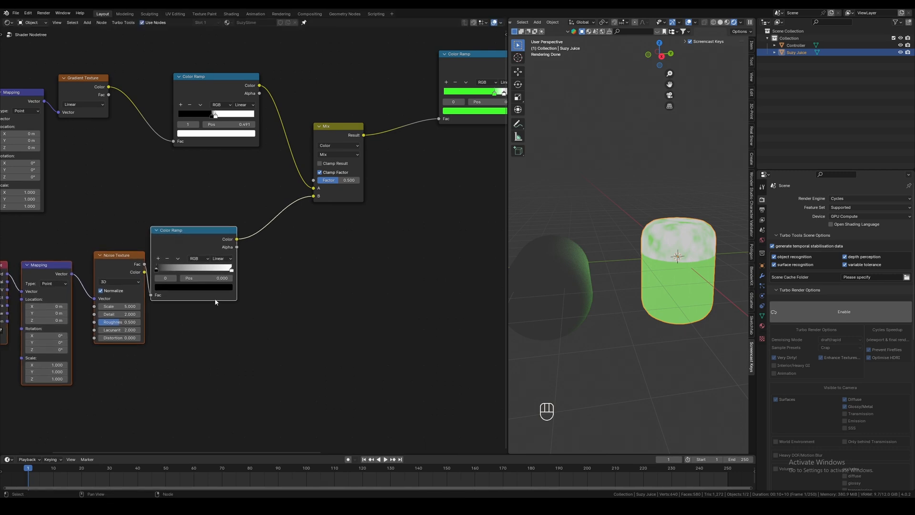
# - Sharpen the Color Ramp after the Noise Texture by bringing its stops close together, with the white stop at position 0.432
pyautogui.moveTo(235, 319); pyautogui.dragTo(318, 316, button='middle')
pyautogui.scroll(1, 351, 312)
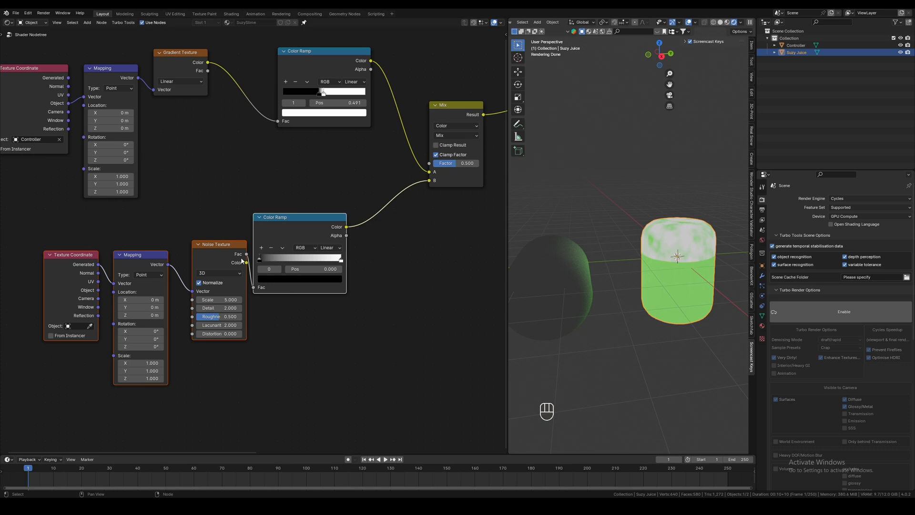
pyautogui.moveTo(260, 262); pyautogui.dragTo(294, 262)
# - Set the Mix node's Factor to 0.7 and reverse the noise Color Ramp's stops, with the white stop first at position 0.436
pyautogui.moveTo(456, 163); pyautogui.dragTo(467, 164)
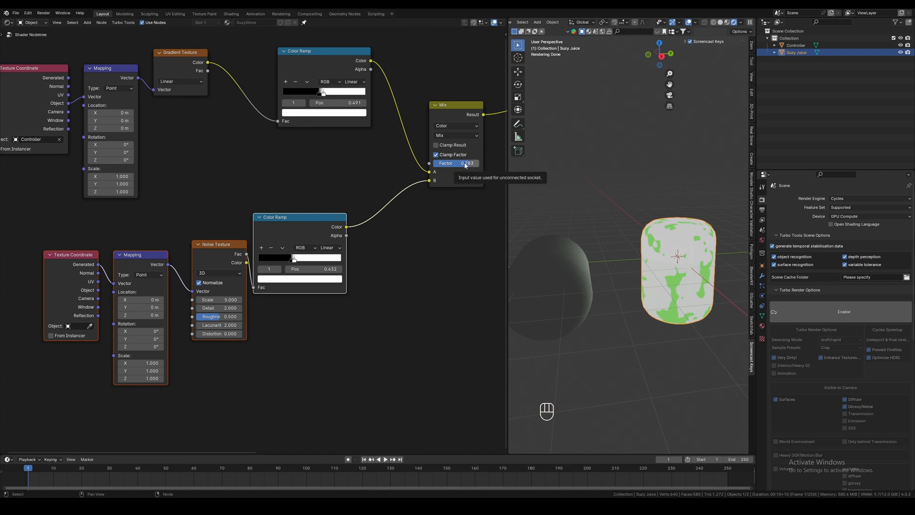
pyautogui.click(465, 163)
pyautogui.press('BackSpace')
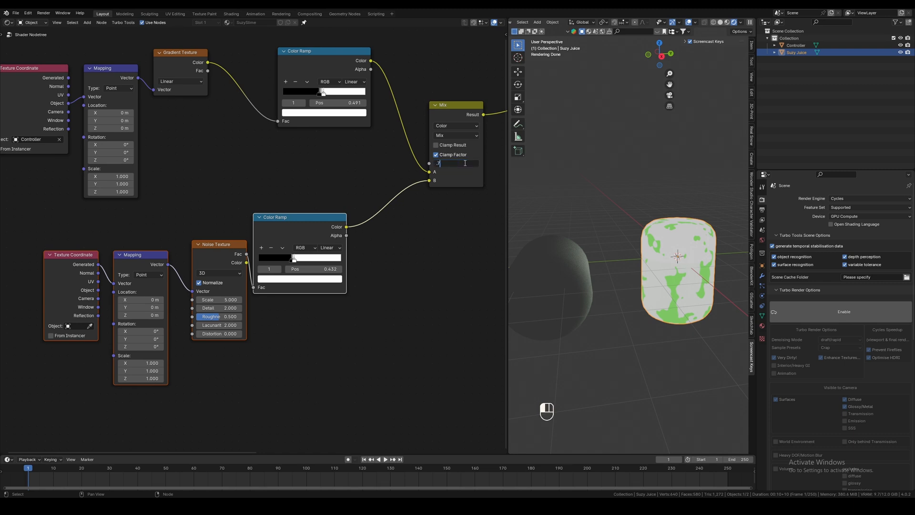
pyautogui.write('.7')
pyautogui.press('Return')
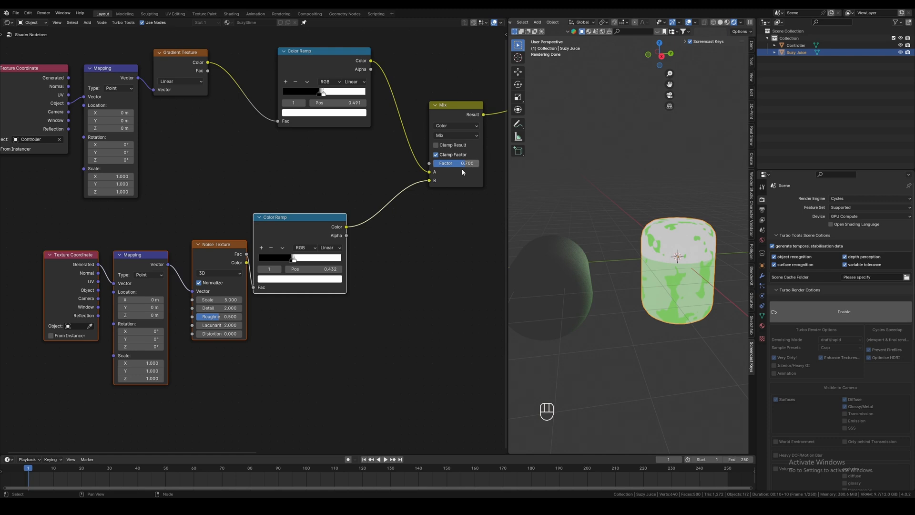
pyautogui.moveTo(295, 263); pyautogui.dragTo(304, 262)
# - Set the Noise Texture's Scale to 4.1, Detail to 1.9 and Roughness to 0.85
pyautogui.click(232, 299)
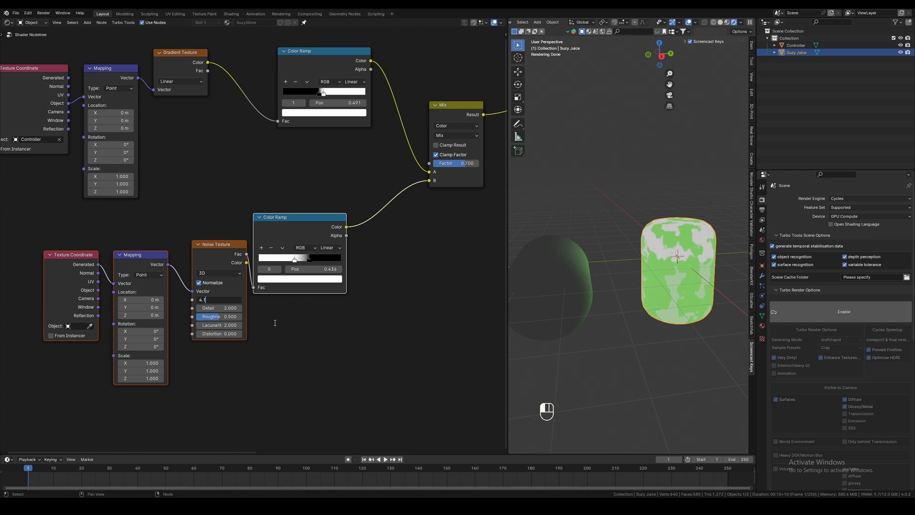
pyautogui.write('4.1')
pyautogui.press('Return')
pyautogui.click(208, 308)
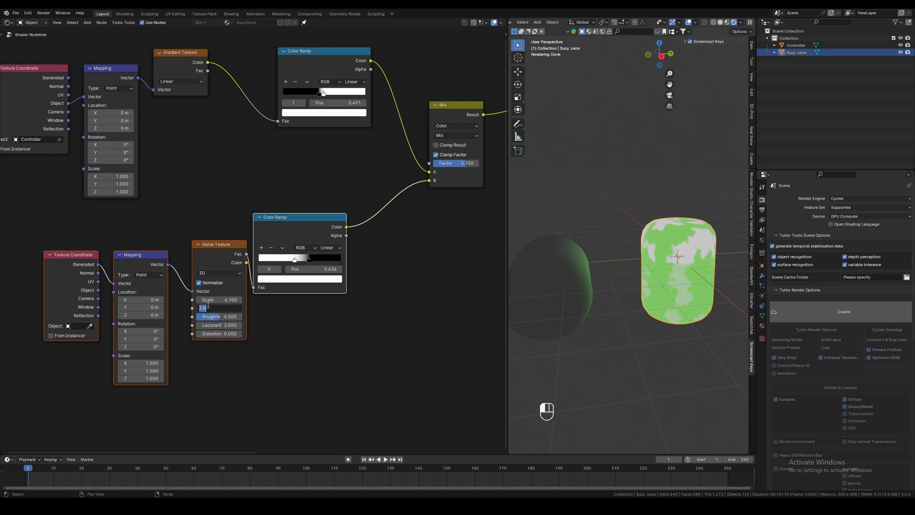
pyautogui.write('1.9')
pyautogui.press('Return')
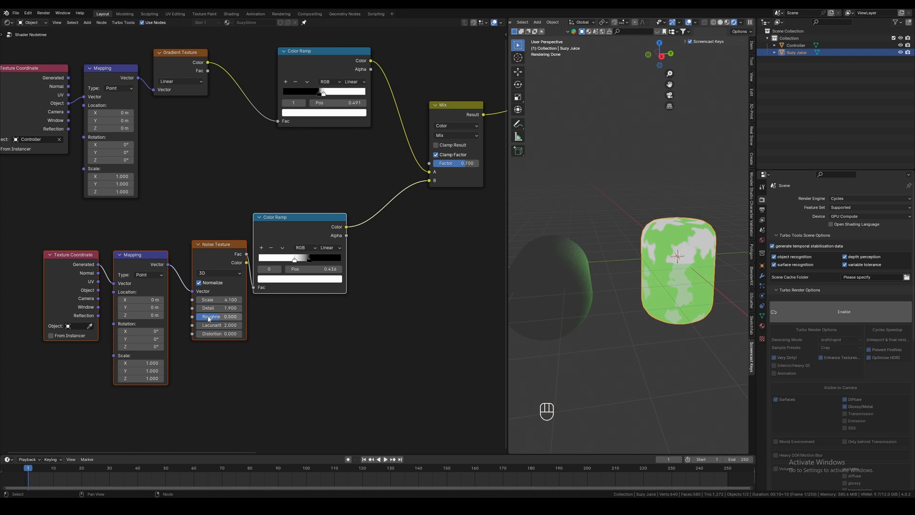
pyautogui.click(213, 315)
pyautogui.write('.85')
pyautogui.press('Return')
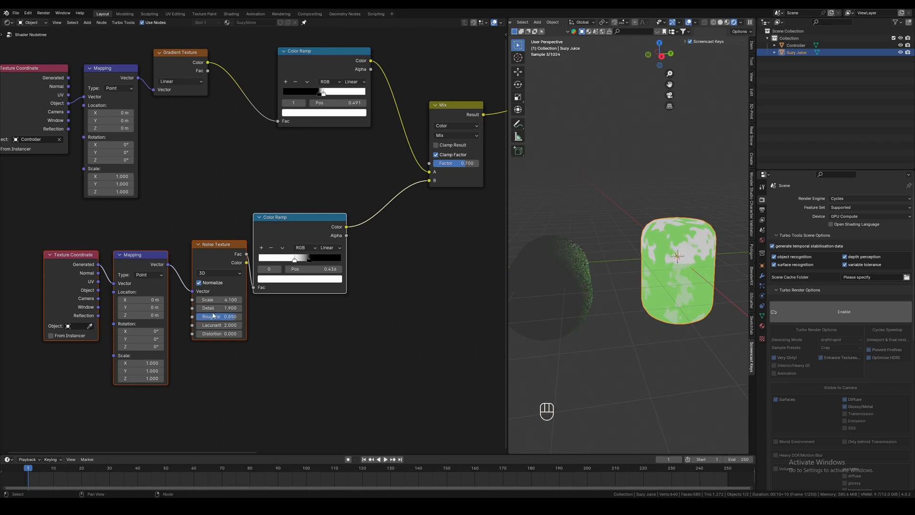
# - Set the Noise Texture's Lacunarity to 2.4 and Distortion to 5.1
pyautogui.click(227, 325)
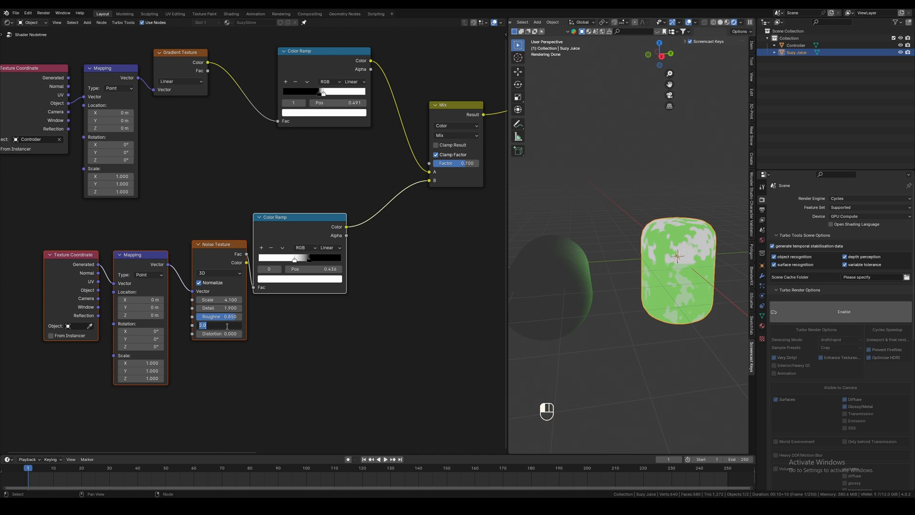
pyautogui.press('Return')
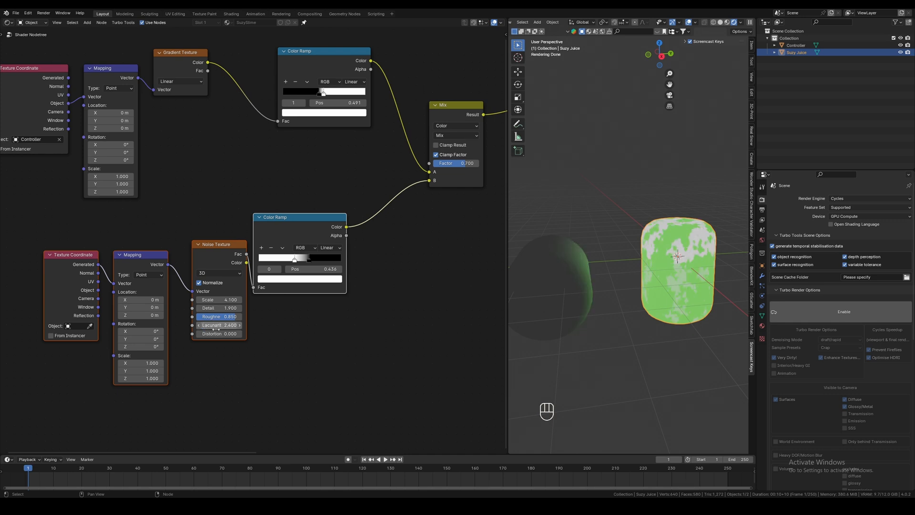
pyautogui.click(219, 333)
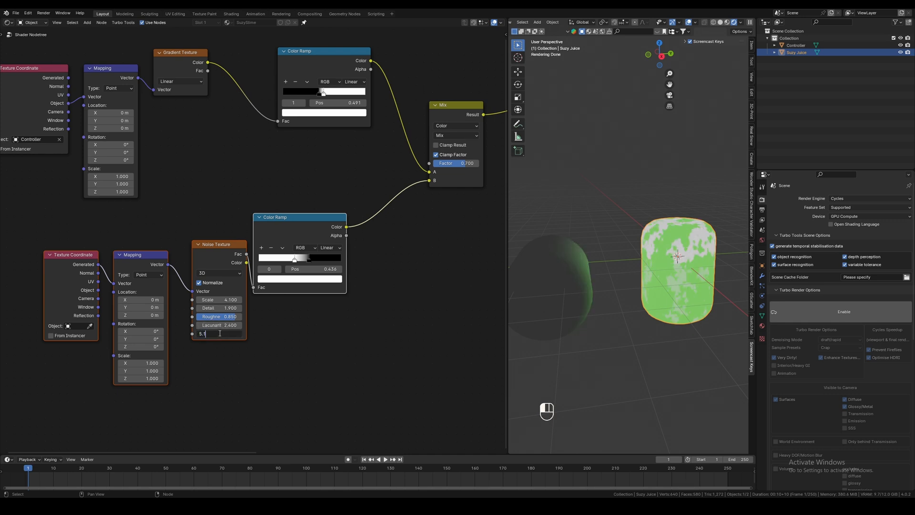
pyautogui.write('5.1')
pyautogui.press('Return')
# - Turn the white stop of the Color Ramp before the Principled BSDF black and place it just after the green stop at position 0.136
pyautogui.scroll(2, 388, 299)
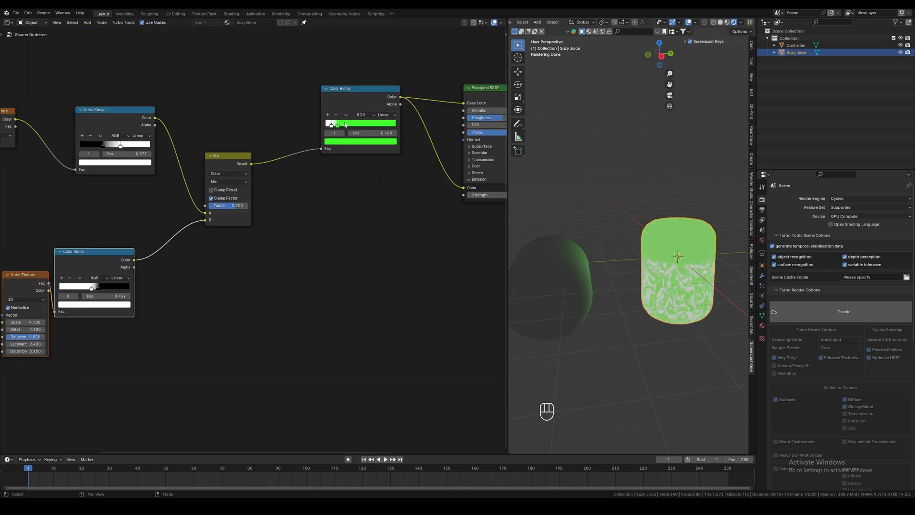
pyautogui.scroll(2, 345, 125)
pyautogui.moveTo(412, 125); pyautogui.dragTo(344, 159, button='middle')
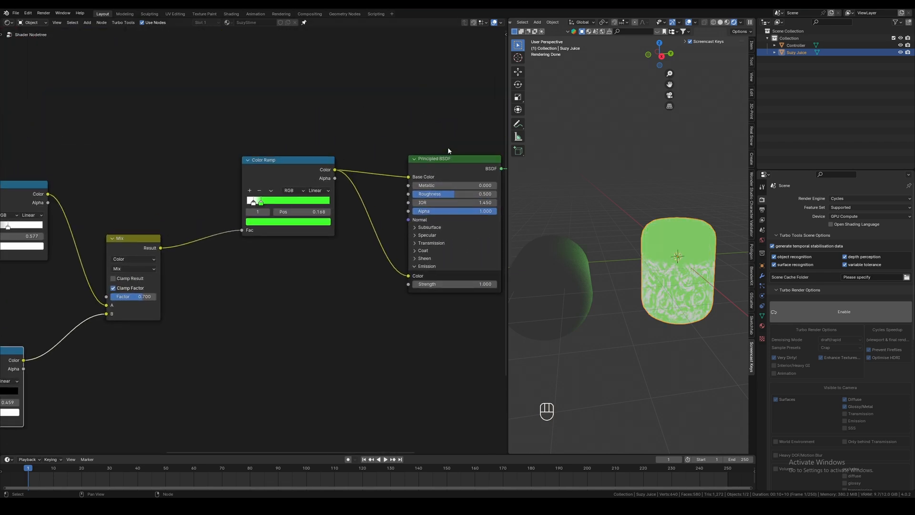
pyautogui.click(253, 202)
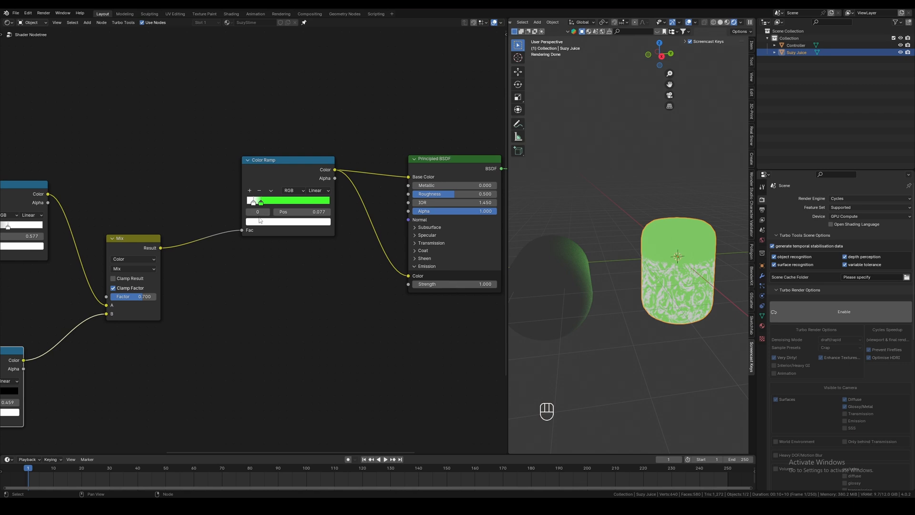
pyautogui.click(261, 221)
pyautogui.moveTo(326, 114); pyautogui.dragTo(326, 166)
pyautogui.moveTo(253, 204); pyautogui.dragTo(283, 207)
pyautogui.moveTo(281, 206); pyautogui.dragTo(238, 208)
# - Move the Controller slightly along the Z axis to test the noisy mask on Suzy Juice
pyautogui.click(575, 281)
pyautogui.press('g')
pyautogui.press('z')
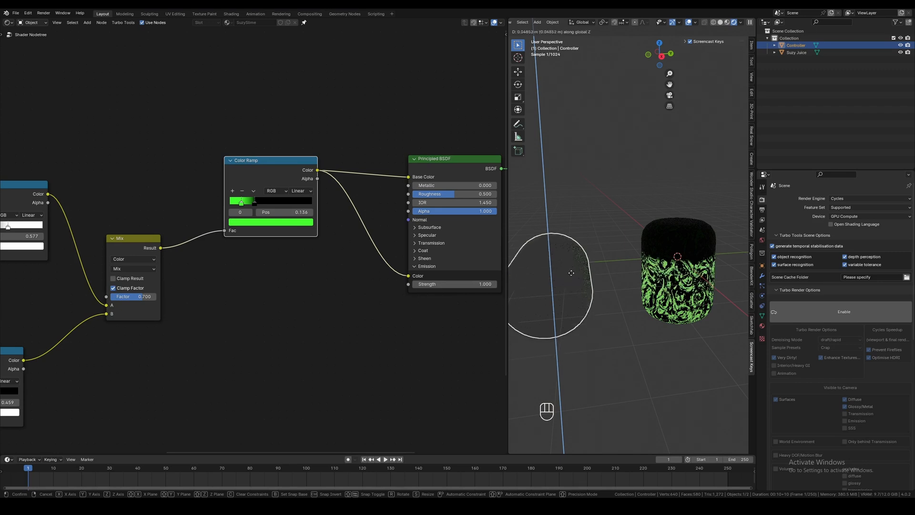
pyautogui.click(572, 269)
# - Move the black stop of the Color Ramp after the Noise Texture slightly farther from its white stop to soften the noise transition
pyautogui.scroll(-1, 335, 285)
pyautogui.scroll(-1, 335, 285)
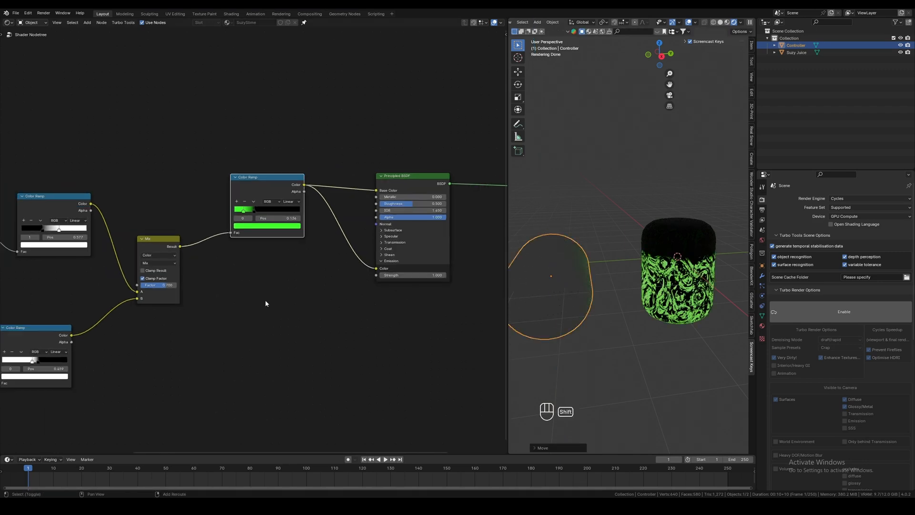
pyautogui.moveTo(265, 302); pyautogui.dragTo(320, 219, button='middle')
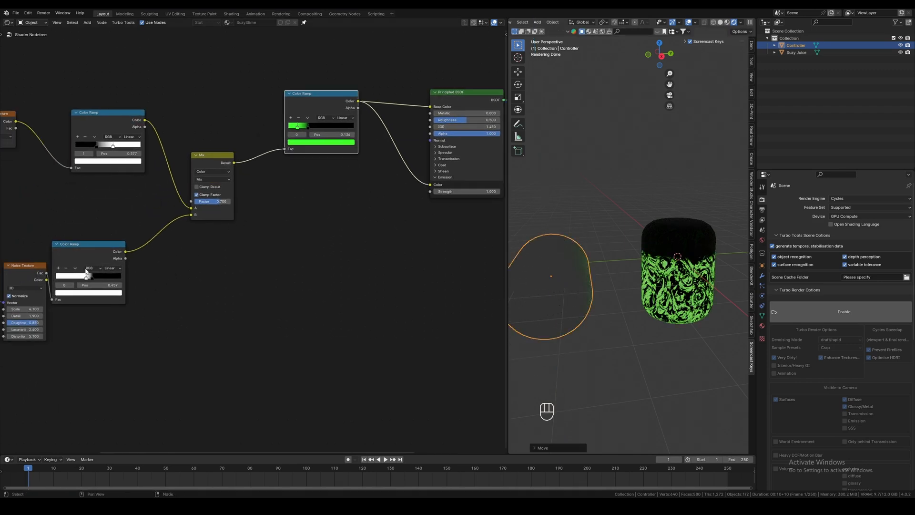
pyautogui.moveTo(86, 280)
pyautogui.mouseDown()
pyautogui.moveTo(78, 282)
pyautogui.moveTo(106, 280)
pyautogui.moveTo(93, 281)
pyautogui.mouseUp()
pyautogui.moveTo(170, 314); pyautogui.dragTo(295, 306, button='middle')
pyautogui.scroll(5, 191, 277)
pyautogui.moveTo(190, 277); pyautogui.dragTo(255, 241, button='middle')
pyautogui.scroll(4, 254, 245)
pyautogui.scroll(-4, 353, 304)
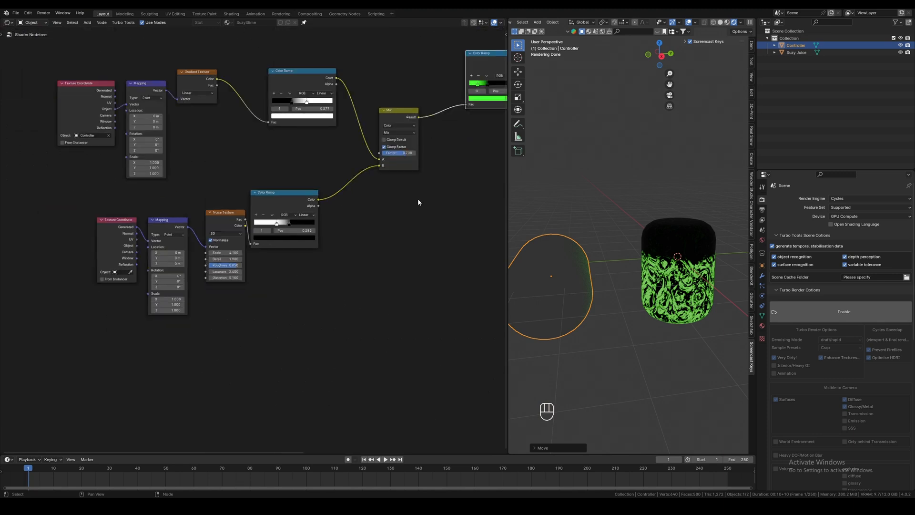
# - Add a Mix Shader node on the link between the Principled BSDF and the Material Output
pyautogui.moveTo(418, 200); pyautogui.dragTo(353, 253, button='middle')
pyautogui.scroll(-4, 331, 262)
pyautogui.scroll(-2, 278, 242)
pyautogui.hotkey('shift', 'a')
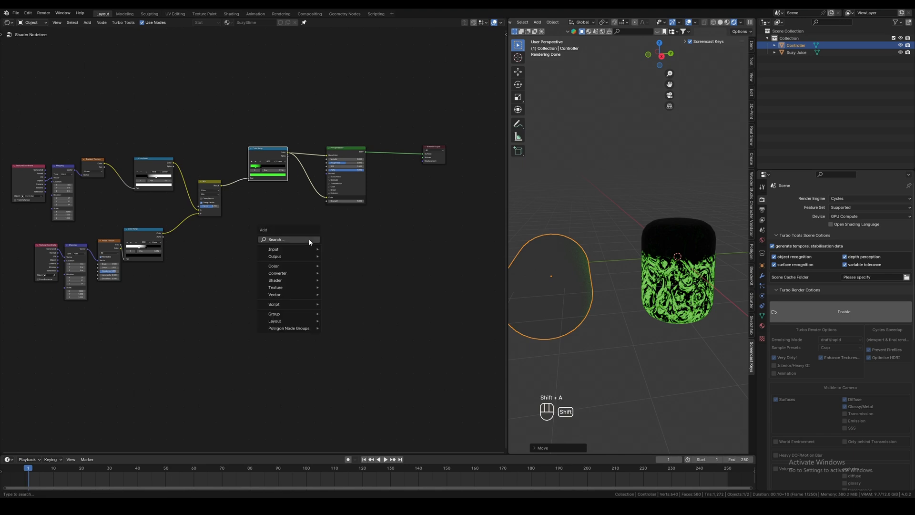
pyautogui.click(309, 241)
pyautogui.write('mix')
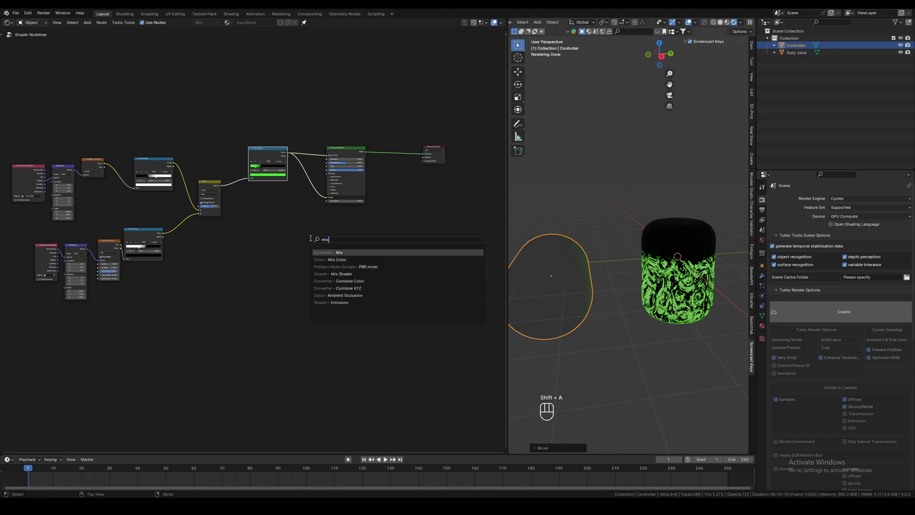
pyautogui.press('Down')
pyautogui.press('Down')
pyautogui.press('Return')
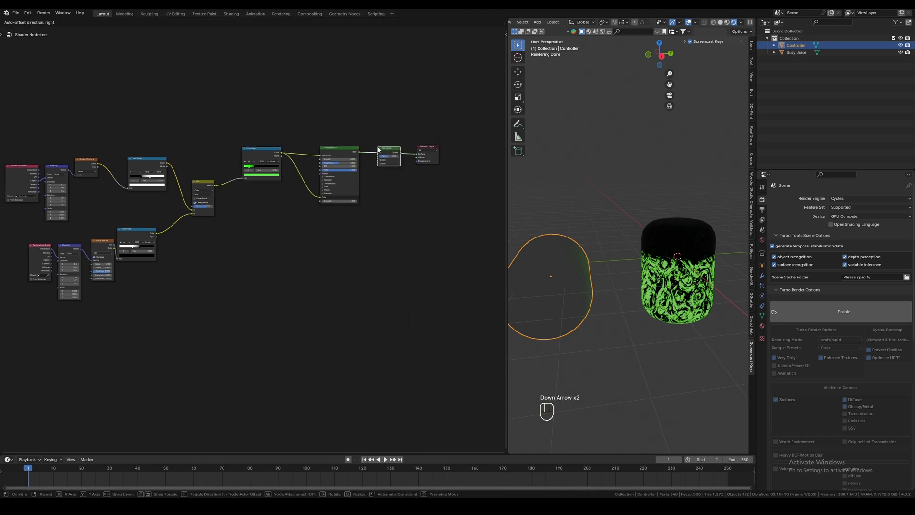
pyautogui.click(378, 150)
# - Duplicate the Mix Shader node and place the copy below the Principled BSDF
pyautogui.scroll(2, 392, 153)
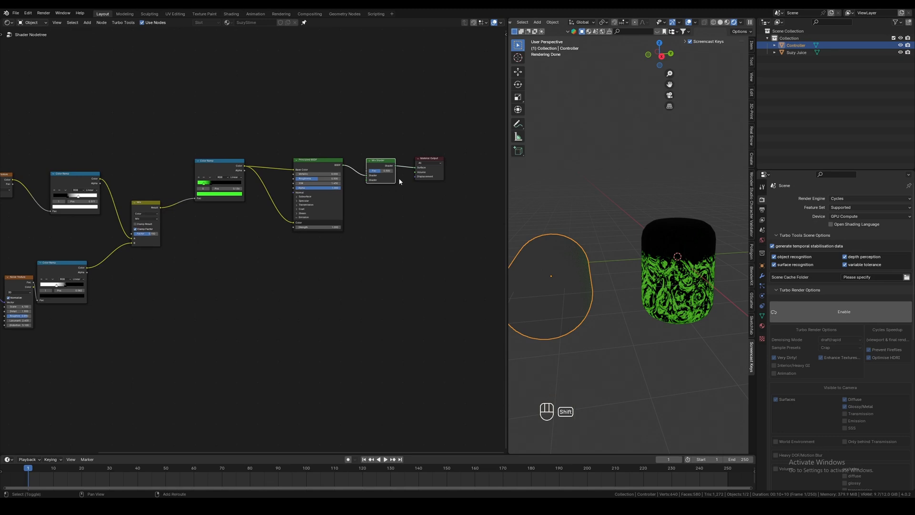
pyautogui.hotkey('shift', 'd')
pyautogui.click(343, 292)
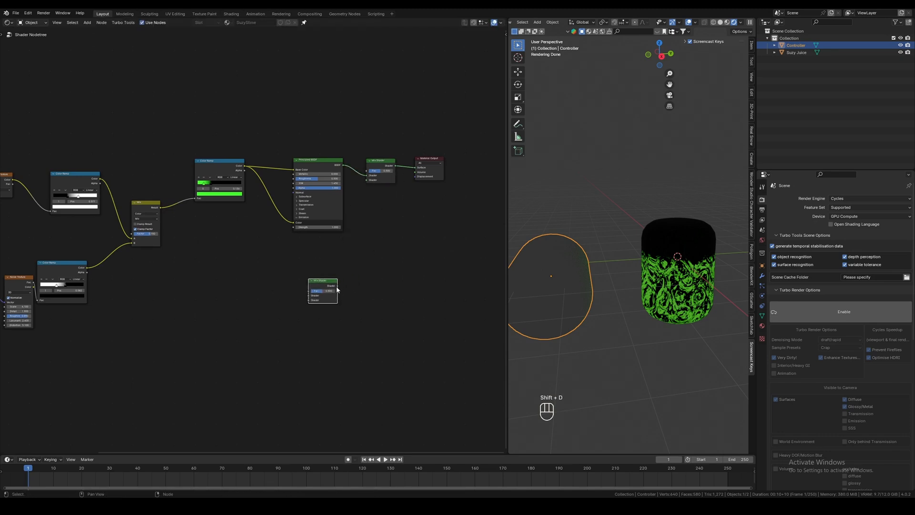
# - Connect the duplicated Mix Shader's output to the second Shader input of the Mix Shader feeding the Material Output
pyautogui.moveTo(337, 289); pyautogui.dragTo(367, 180)
pyautogui.scroll(1, 399, 267)
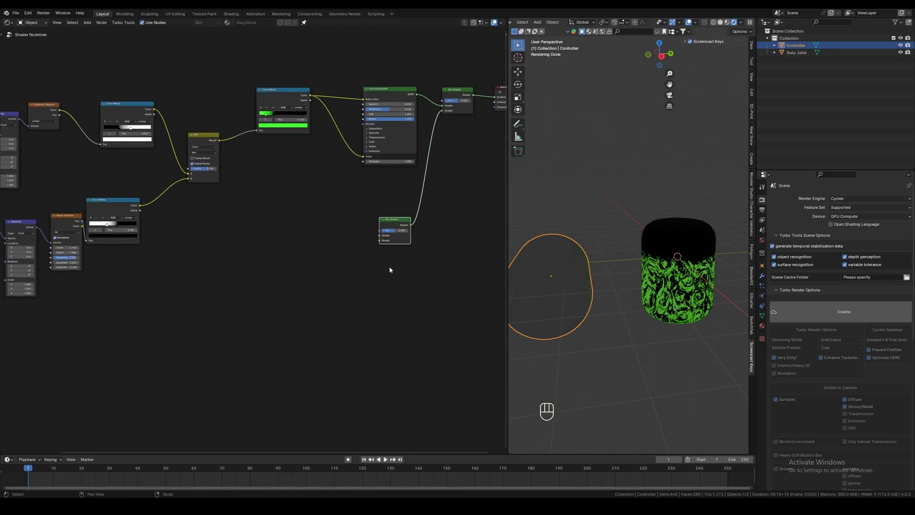
pyautogui.scroll(1, 389, 266)
# - Add a Color Ramp node below the Principled BSDF chain, ahead of the lower Mix Shader, and duplicate it underneath
pyautogui.hotkey('shift', 'a')
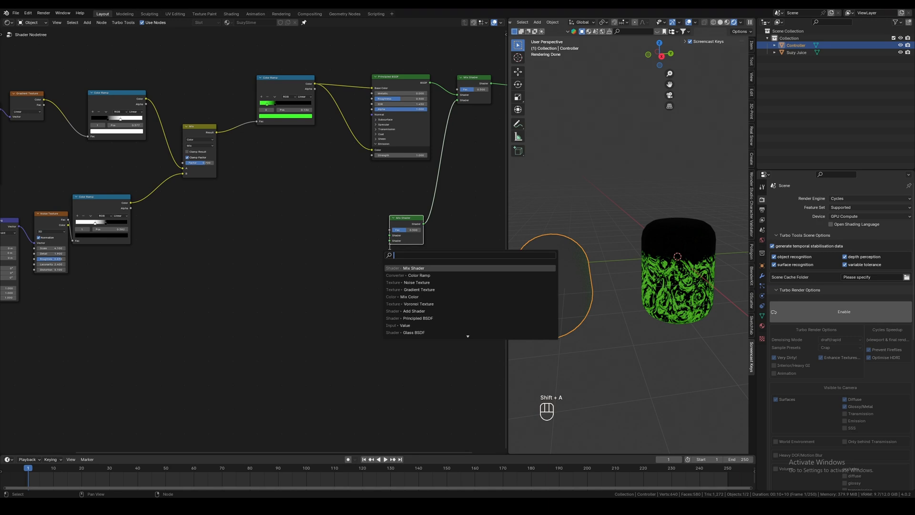
pyautogui.press('Down')
pyautogui.press('Return')
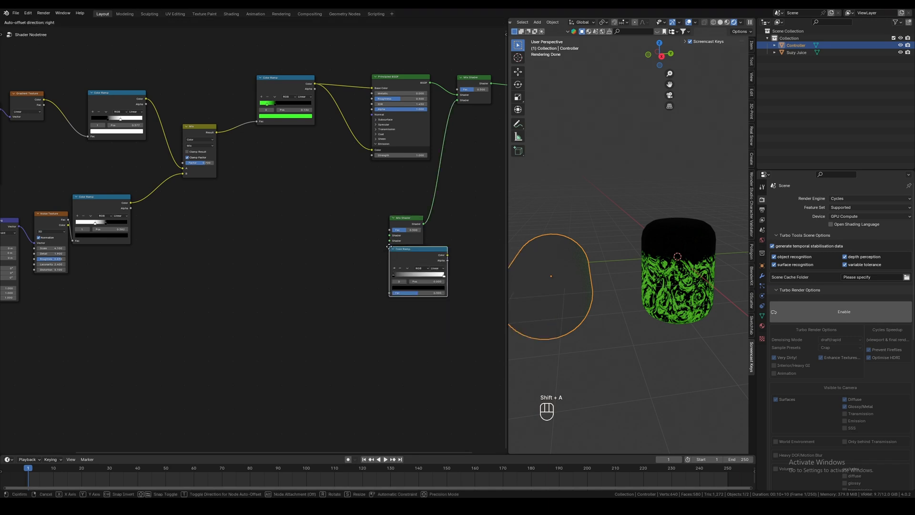
pyautogui.click(251, 228)
pyautogui.hotkey('shift', 'd')
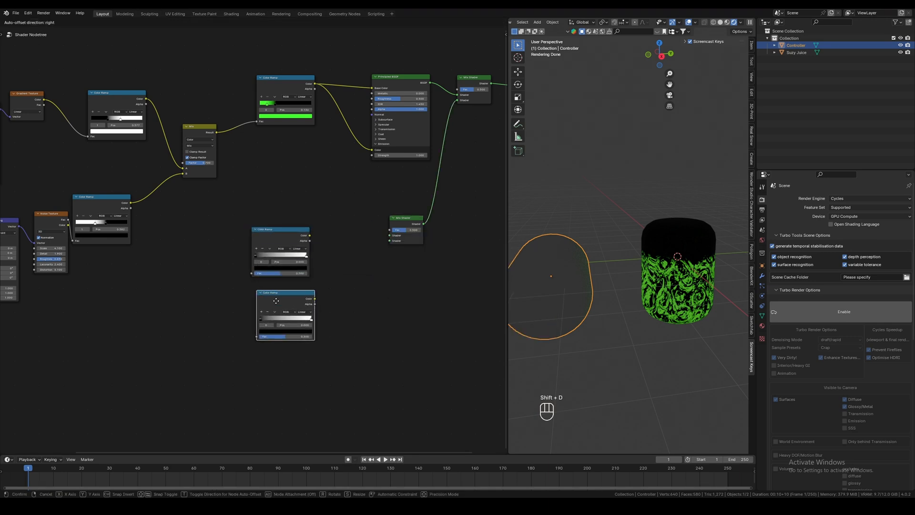
pyautogui.click(272, 307)
# - Add a Gradient Texture, link its Color to the upper new Color Ramp's Fac, and feed that ramp into the lower Mix Shader's first Shader input
pyautogui.hotkey('shift', 'a')
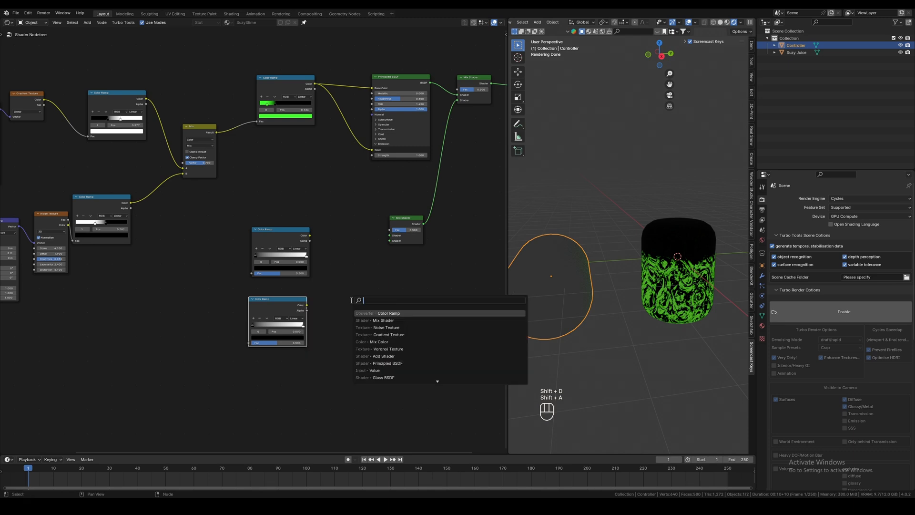
pyautogui.write('gr')
pyautogui.press('Return')
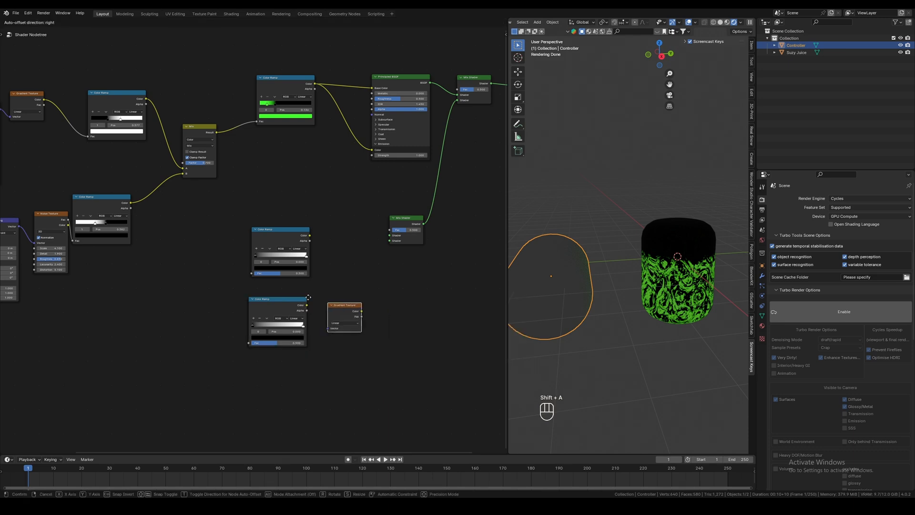
pyautogui.moveTo(220, 279); pyautogui.dragTo(261, 275)
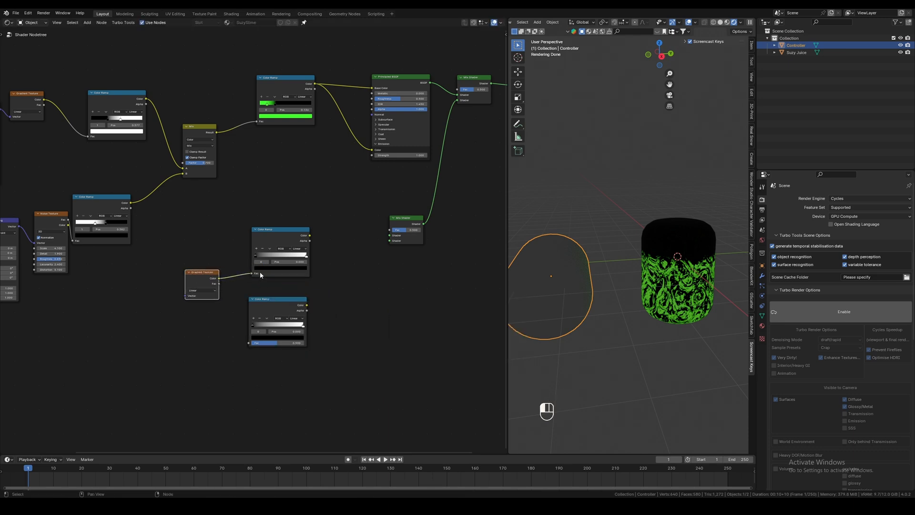
pyautogui.moveTo(309, 237); pyautogui.dragTo(392, 235)
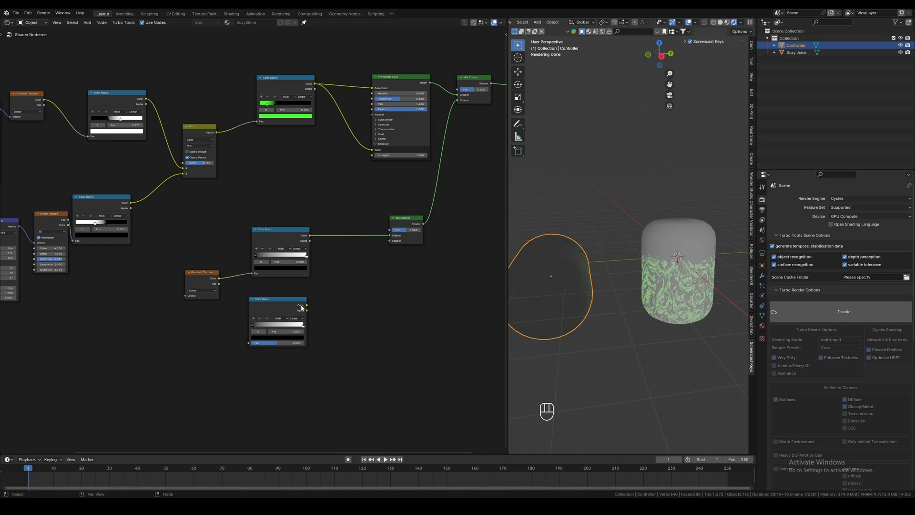
# - Add Mapping and Texture Coordinate nodes to the new Gradient Texture, using Object coordinates taken from the Controller
pyautogui.hotkey('ctrl', 't')
pyautogui.scroll(2, 210, 275)
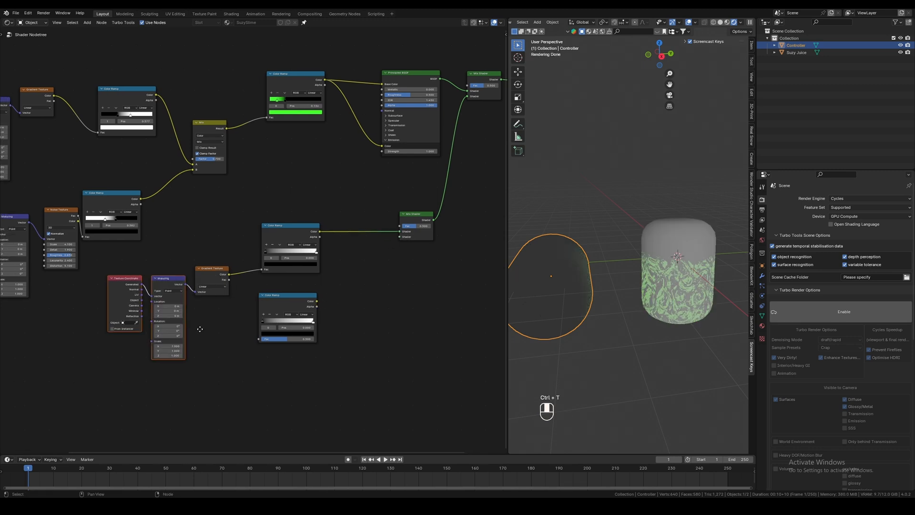
pyautogui.moveTo(121, 296); pyautogui.dragTo(134, 291)
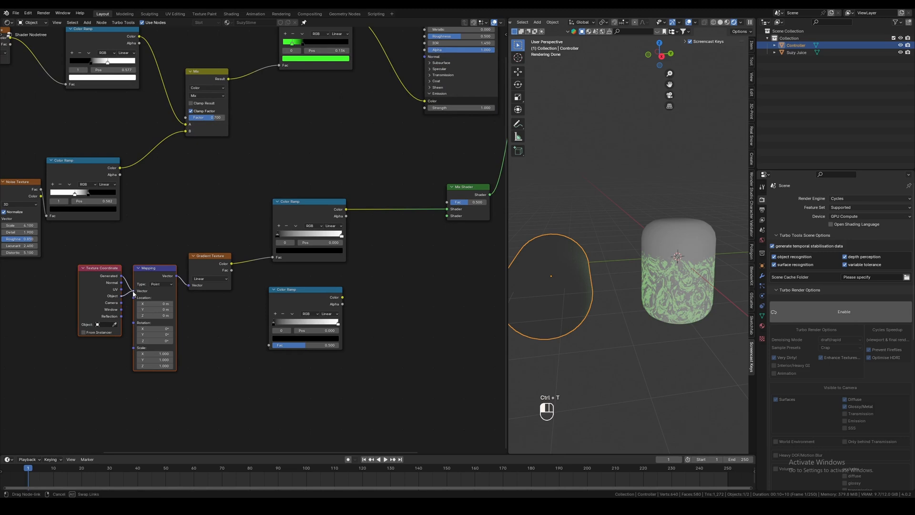
pyautogui.click(114, 325)
pyautogui.click(541, 278)
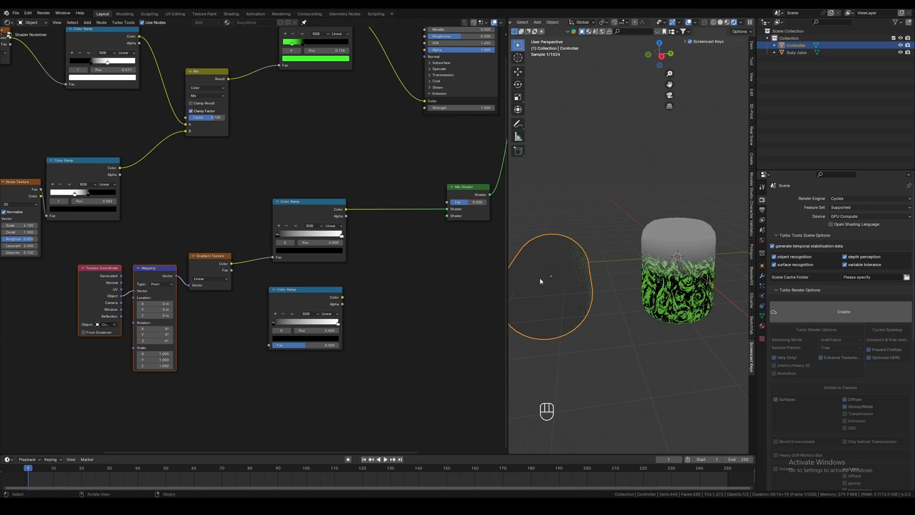
# - Add a Voronoi Texture node below and connect its Distance output to the lower new Color Ramp's Fac input
pyautogui.moveTo(349, 321); pyautogui.dragTo(359, 270, button='middle')
pyautogui.moveTo(331, 259); pyautogui.dragTo(334, 265)
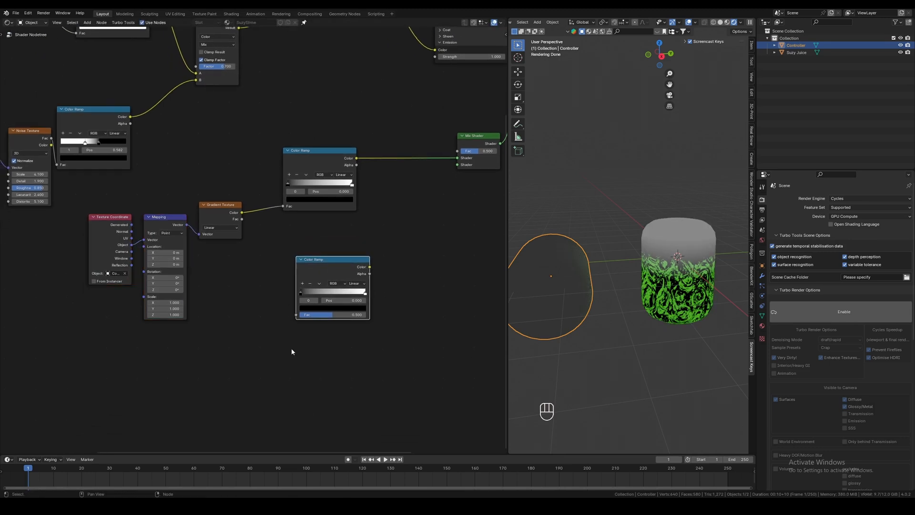
pyautogui.click(420, 337)
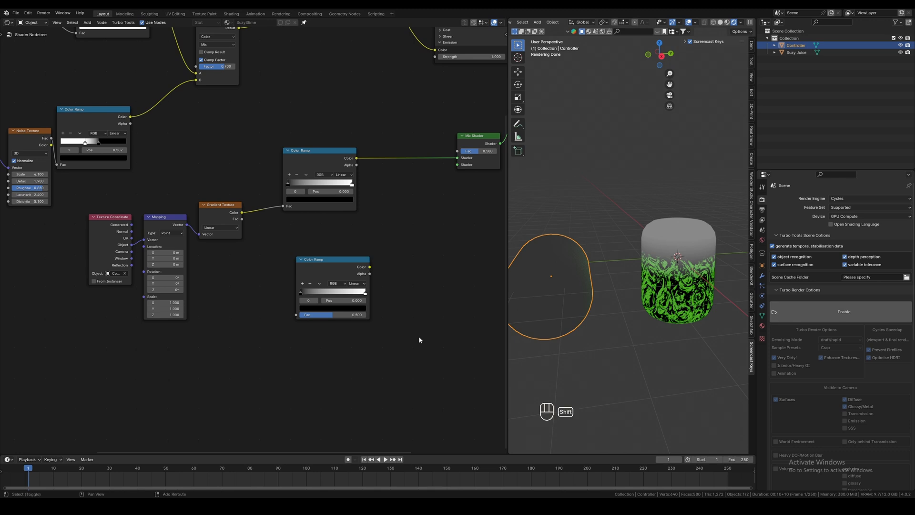
pyautogui.hotkey('shift', 'a')
pyautogui.click(419, 337)
pyautogui.write('vor')
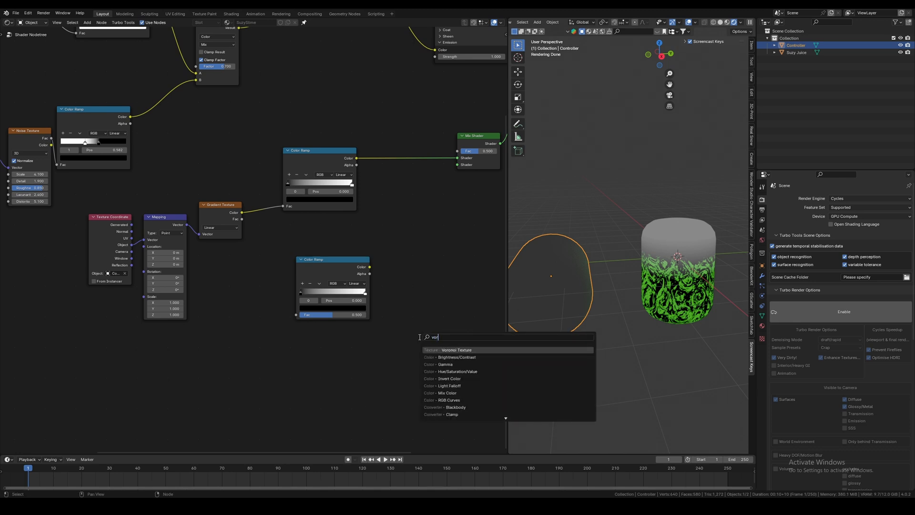
pyautogui.click(439, 349)
pyautogui.click(232, 326)
pyautogui.moveTo(275, 337); pyautogui.dragTo(297, 315)
# - Add Mapping and Texture Coordinate nodes to the Voronoi Texture, using Object coordinates taken from the Controller
pyautogui.hotkey('shift', 'a')
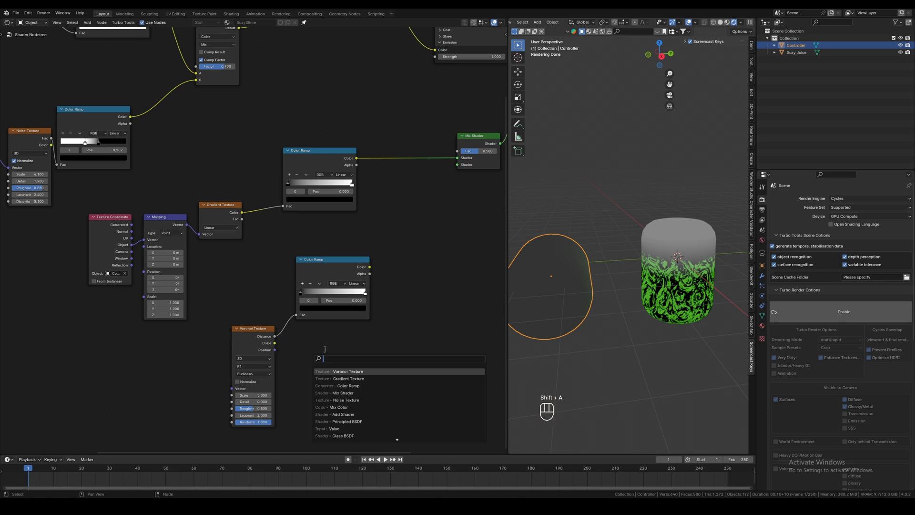
pyautogui.click(243, 329)
pyautogui.hotkey('ctrl', 't')
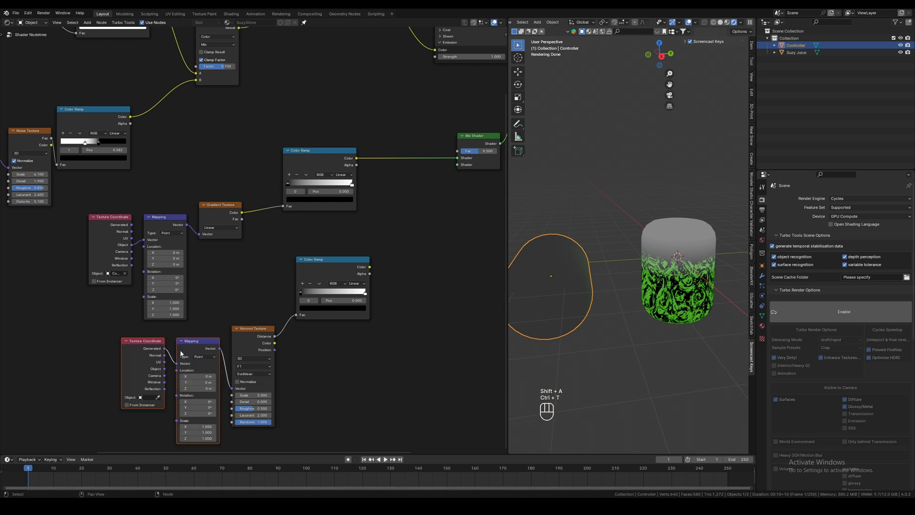
pyautogui.moveTo(165, 369); pyautogui.dragTo(177, 363)
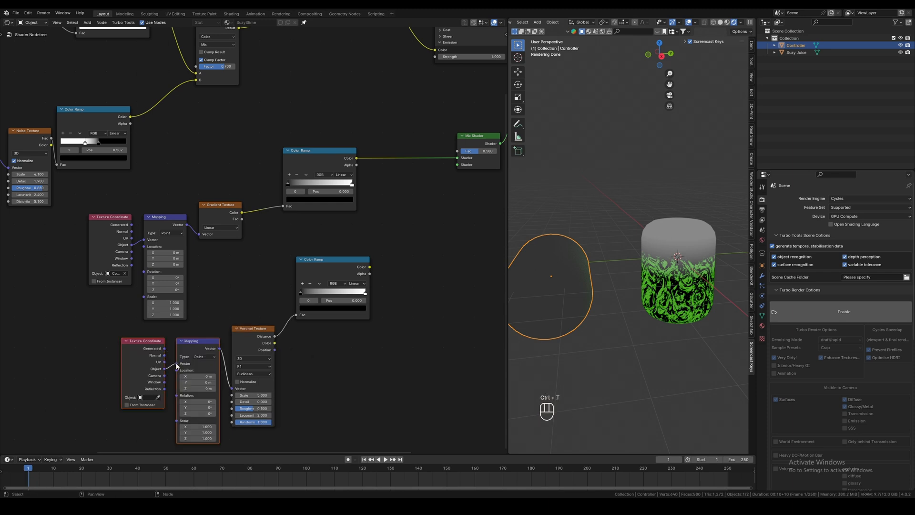
pyautogui.click(158, 397)
pyautogui.click(534, 282)
pyautogui.moveTo(361, 333); pyautogui.dragTo(324, 327, button='middle')
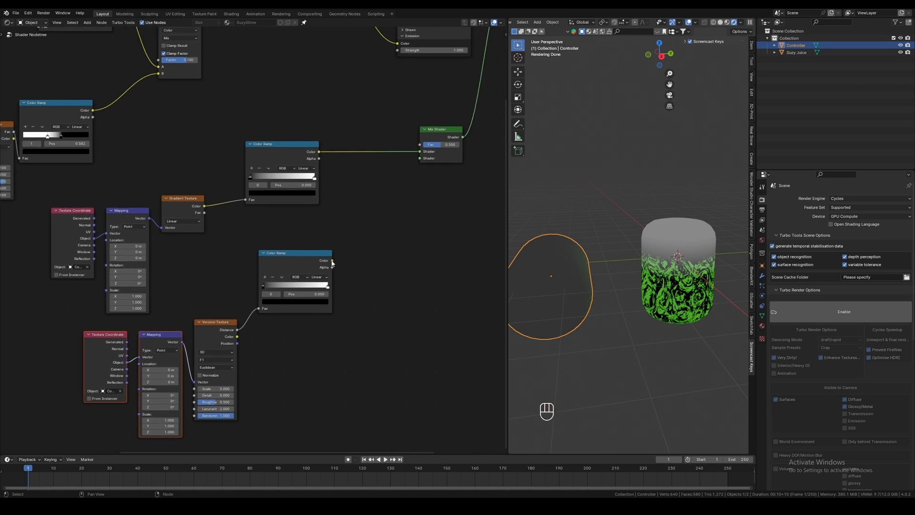
# - Connect the Voronoi Color Ramp to the lower Mix Shader's first Shader input and the gradient Color Ramp to its Fac input
pyautogui.moveTo(333, 261); pyautogui.dragTo(420, 152)
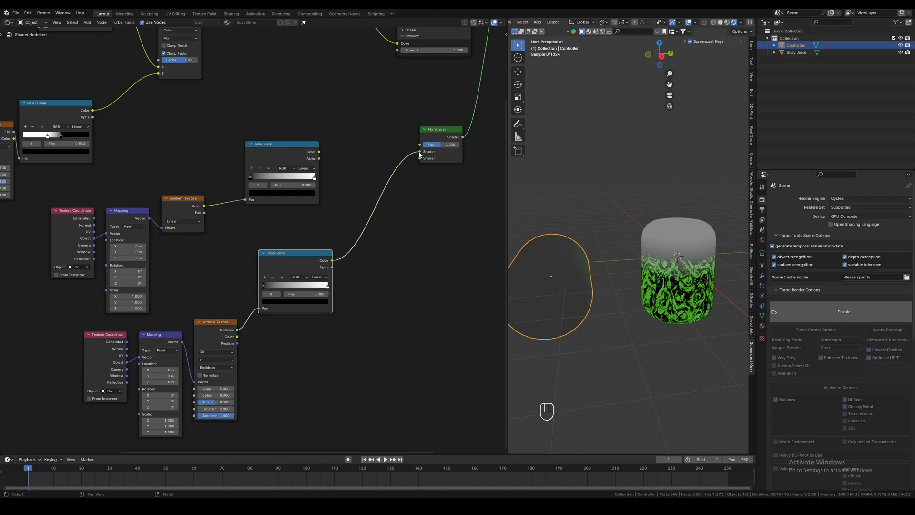
pyautogui.moveTo(320, 152); pyautogui.dragTo(419, 144)
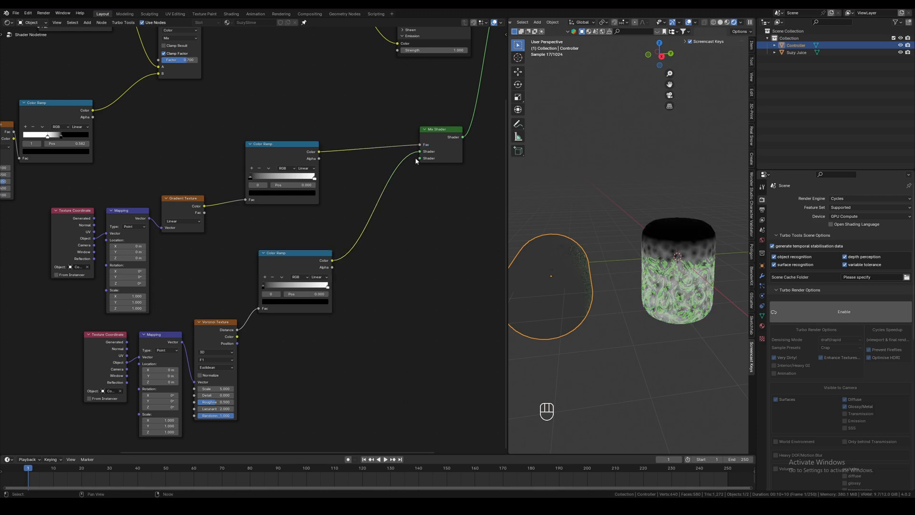
pyautogui.scroll(-1, 392, 307)
pyautogui.moveTo(393, 307); pyautogui.dragTo(374, 276, button='middle')
pyautogui.scroll(1, 367, 281)
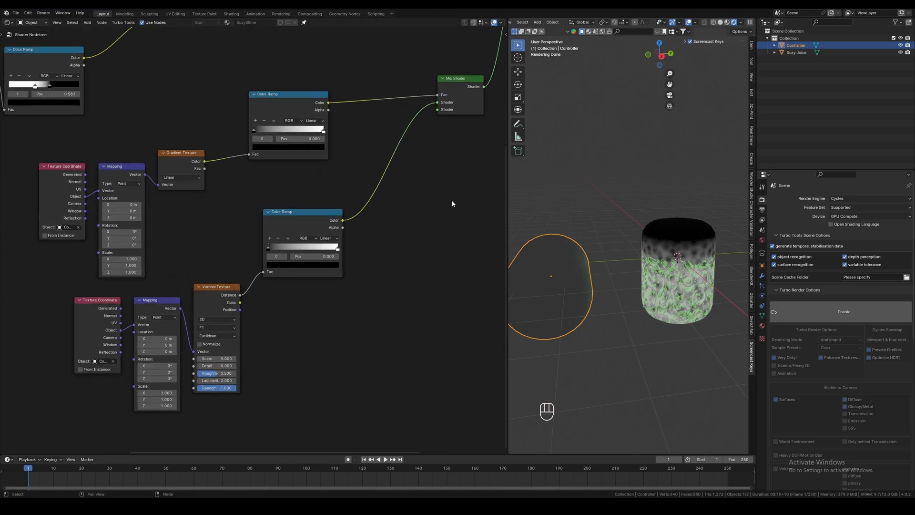
# - Preview the lower Mix Shader alone on the Material Output and switch the output back to the upper Mix Shader
pyautogui.keyDown('ctrl'); pyautogui.keyDown('shift'); pyautogui.click(460, 79); pyautogui.keyUp('shift'); pyautogui.keyUp('ctrl')
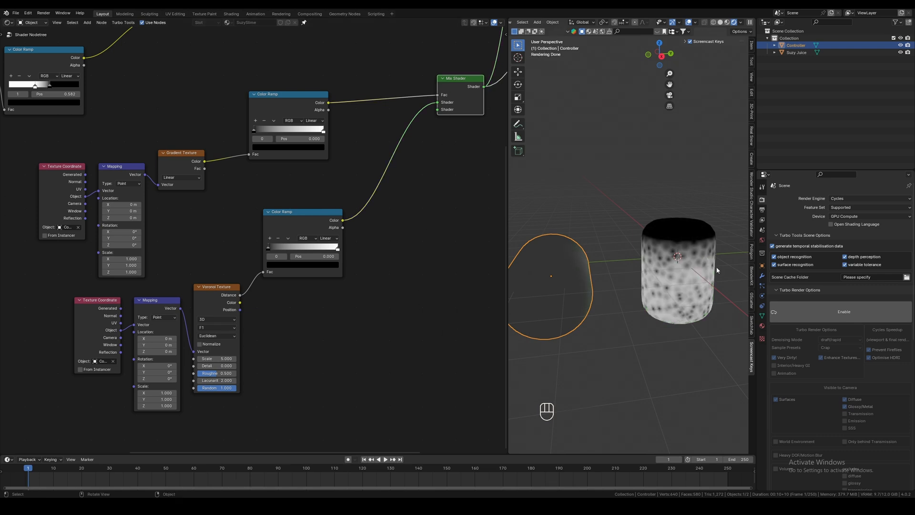
pyautogui.press('a')
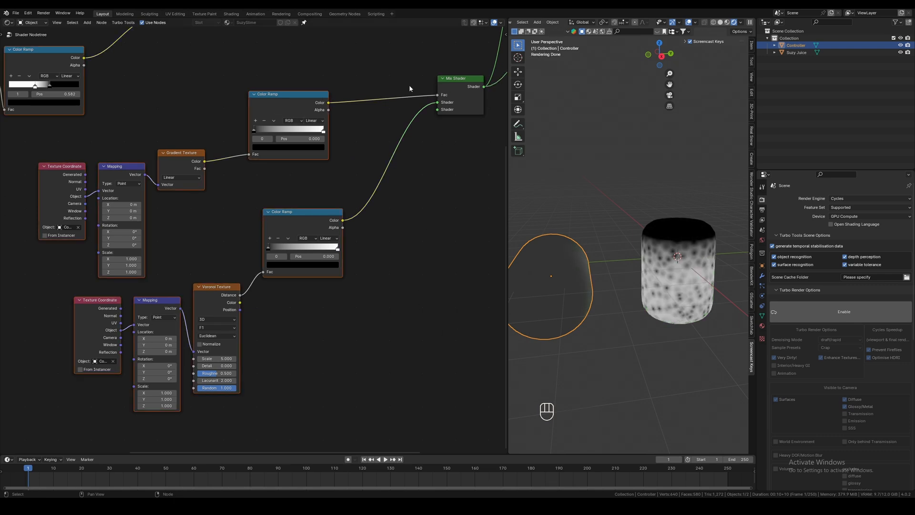
pyautogui.click(457, 84)
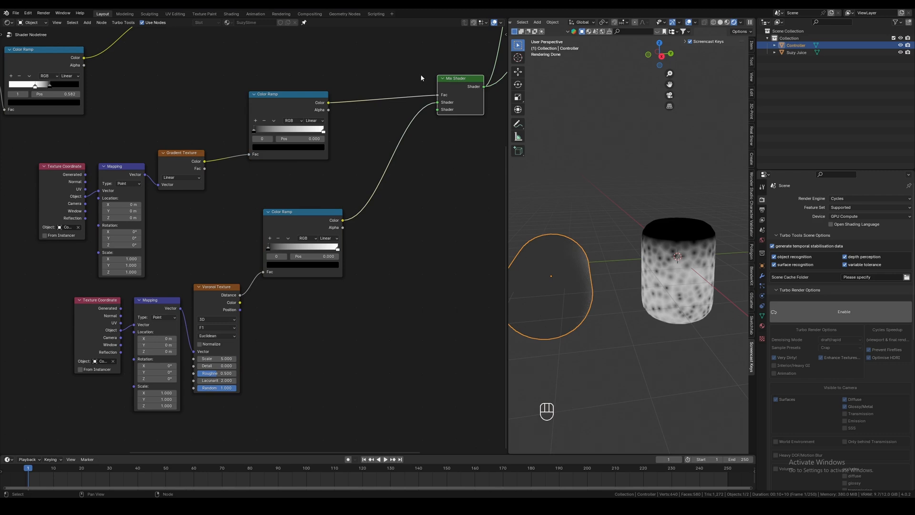
pyautogui.scroll(-3, 428, 156)
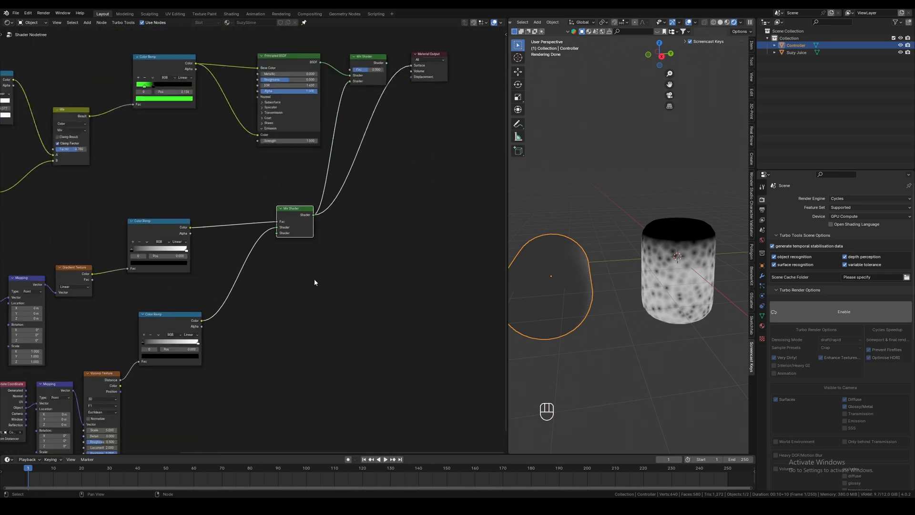
pyautogui.keyDown('ctrl'); pyautogui.keyDown('shift'); pyautogui.click(343, 96); pyautogui.keyUp('shift'); pyautogui.keyUp('ctrl')
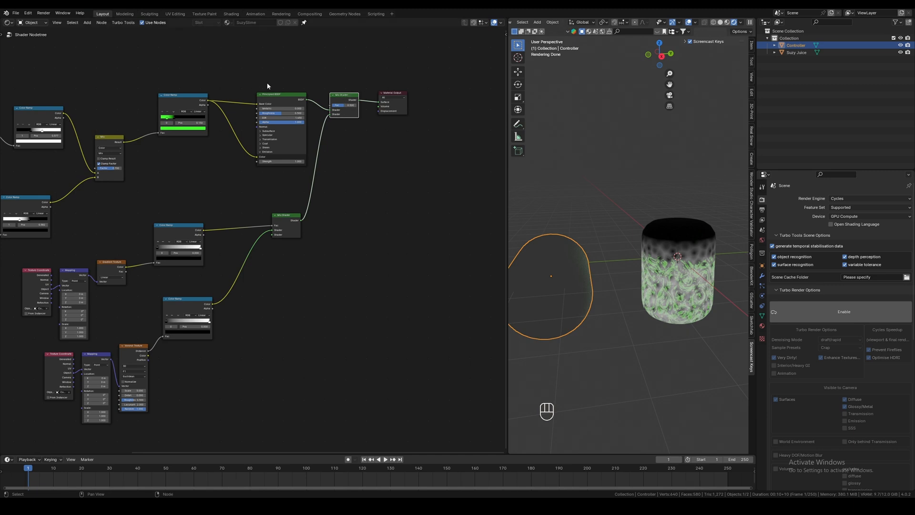
# - Move the final Mix Shader down closer to the lower Mix Shader, and preview the lower Mix Shader on the Material Output
pyautogui.moveTo(267, 82); pyautogui.dragTo(379, 105, button='middle')
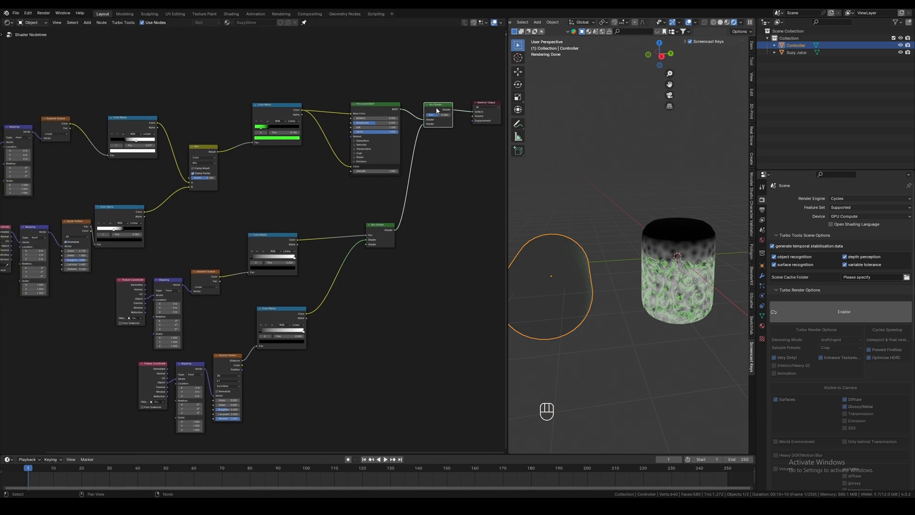
pyautogui.moveTo(437, 111); pyautogui.dragTo(434, 194)
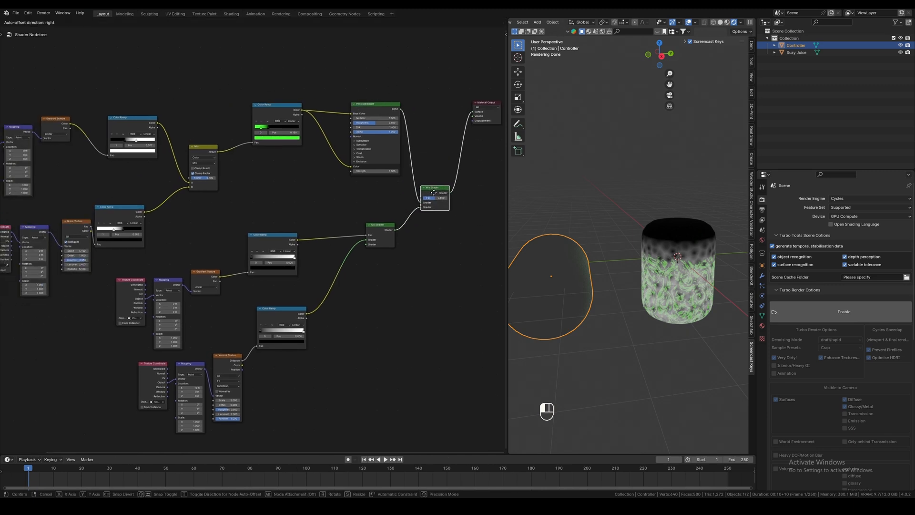
pyautogui.keyDown('ctrl'); pyautogui.keyDown('shift'); pyautogui.click(372, 239); pyautogui.keyUp('shift'); pyautogui.keyUp('ctrl')
# - Set the Voronoi Color Ramp's black stop to about 0.291 and its white stop to 0.791, and recolour the latter bright green
pyautogui.scroll(2, 362, 307)
pyautogui.moveTo(362, 290); pyautogui.dragTo(382, 184, button='middle')
pyautogui.scroll(2, 352, 205)
pyautogui.scroll(1, 337, 217)
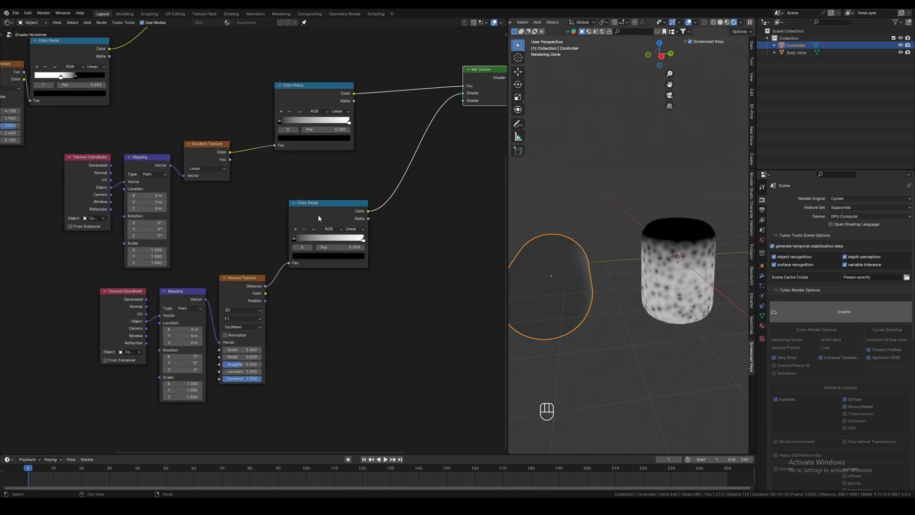
pyautogui.scroll(2, 394, 271)
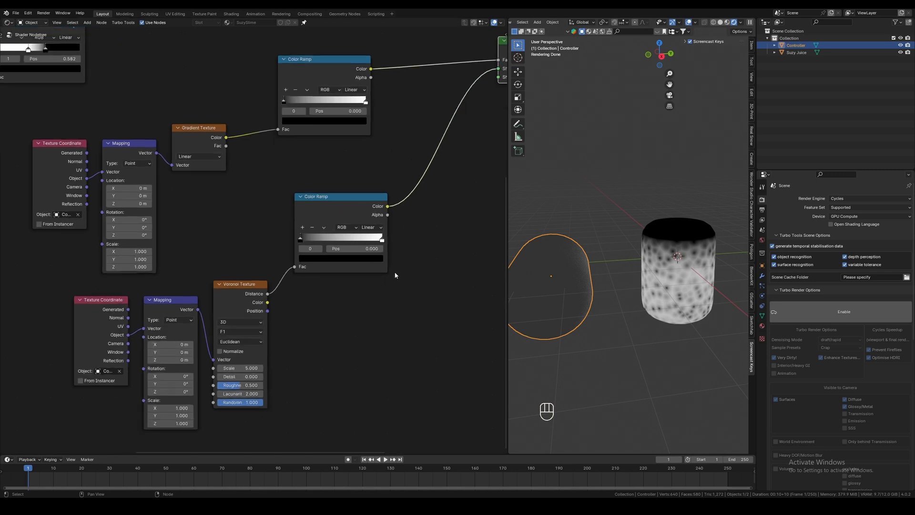
pyautogui.moveTo(311, 238); pyautogui.dragTo(335, 238)
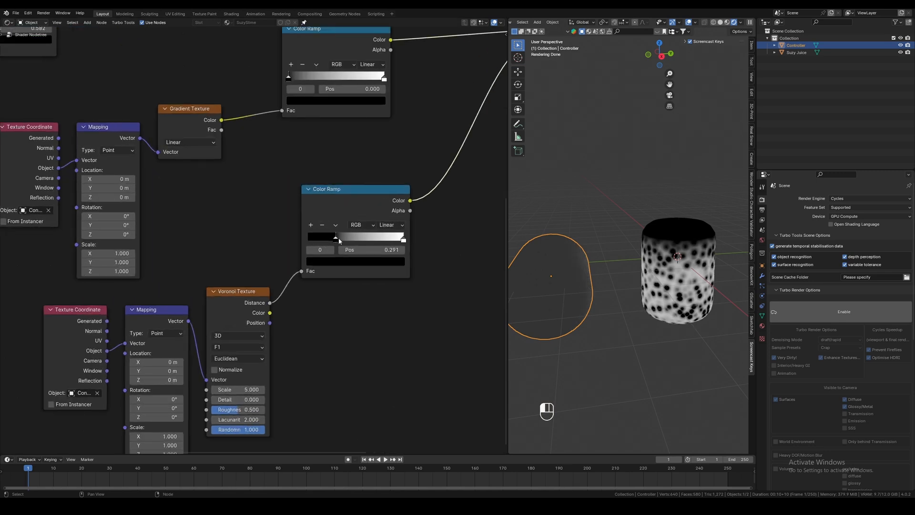
pyautogui.moveTo(403, 240); pyautogui.dragTo(382, 240)
pyautogui.click(370, 264)
pyautogui.moveTo(342, 167); pyautogui.dragTo(321, 135)
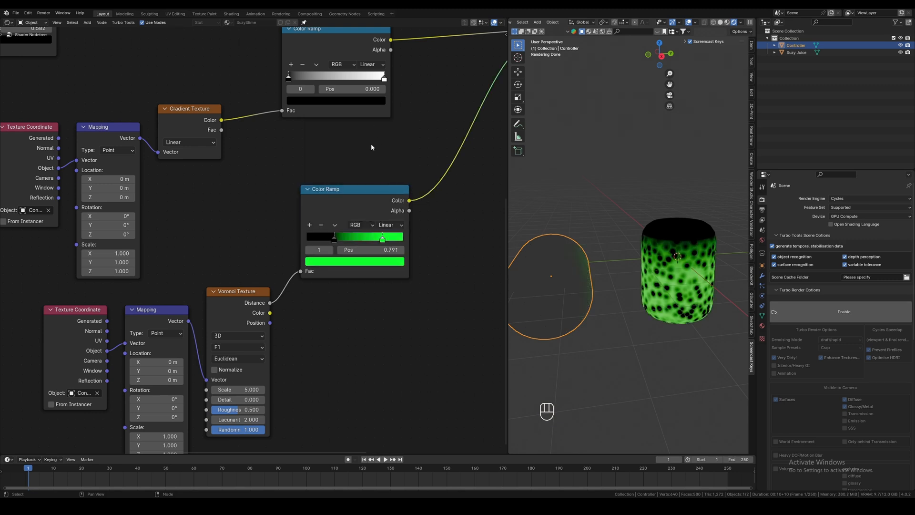
# - Tighten the lower gradient's Color Ramp by placing its black stop at 0.350 and its white stop at 0.482
pyautogui.moveTo(354, 150); pyautogui.dragTo(362, 201, button='middle')
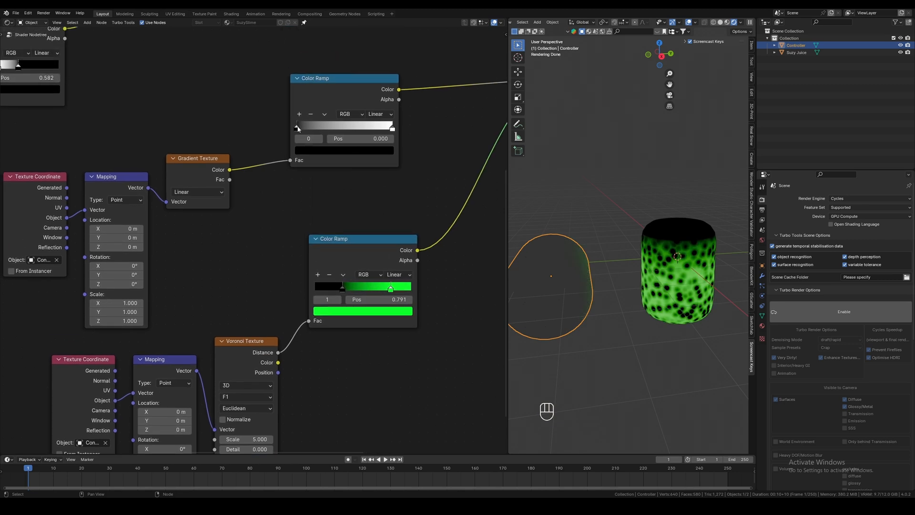
pyautogui.moveTo(298, 127); pyautogui.dragTo(330, 131)
pyautogui.moveTo(390, 132); pyautogui.dragTo(326, 140)
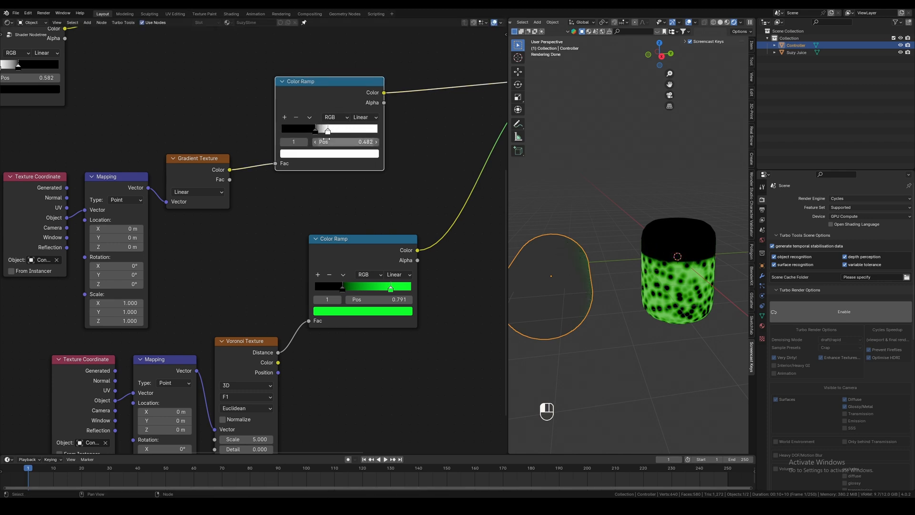
pyautogui.click(315, 131)
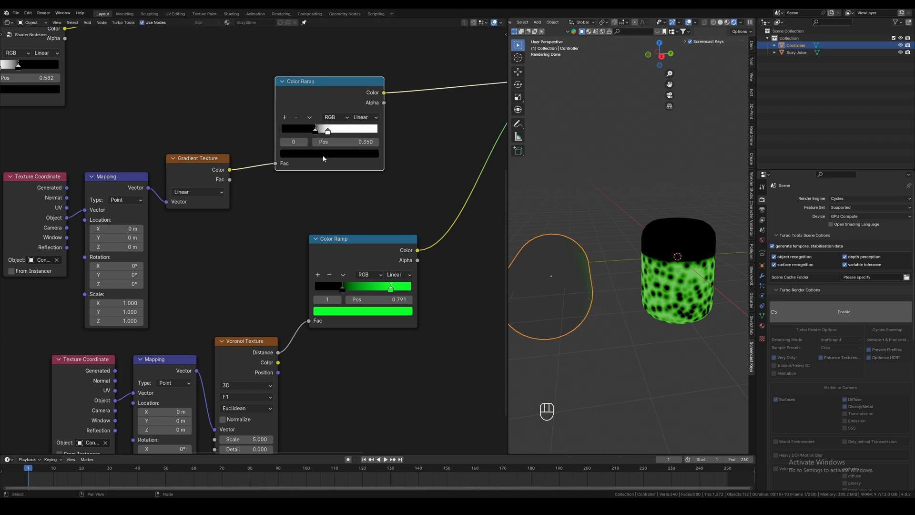
# - Recolour the black stop of the lower gradient's Color Ramp to a mid grey
pyautogui.click(367, 153)
pyautogui.moveTo(372, 238); pyautogui.dragTo(371, 205)
pyautogui.scroll(-4, 342, 245)
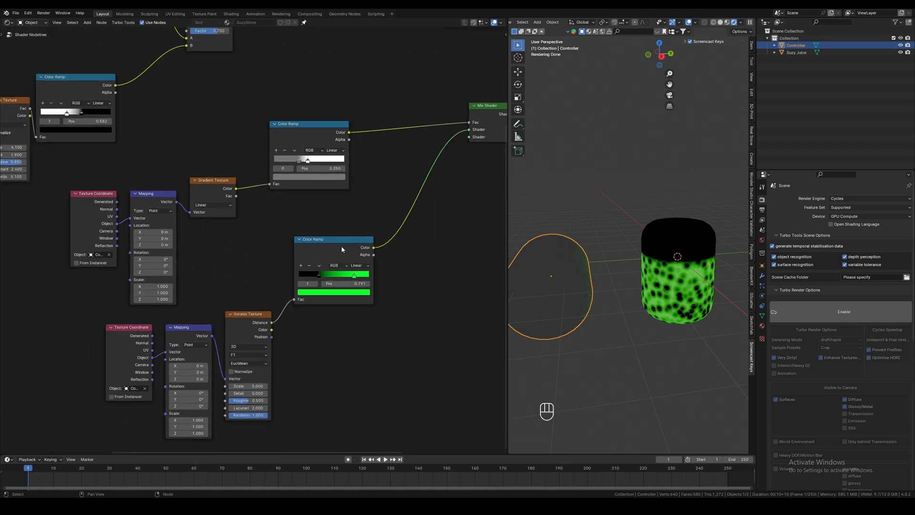
# - Preview the upper Mix Shader on the Material Output and raise its Factor to about 0.59
pyautogui.moveTo(343, 245); pyautogui.dragTo(292, 255, button='middle')
pyautogui.moveTo(314, 194); pyautogui.dragTo(313, 254, button='middle')
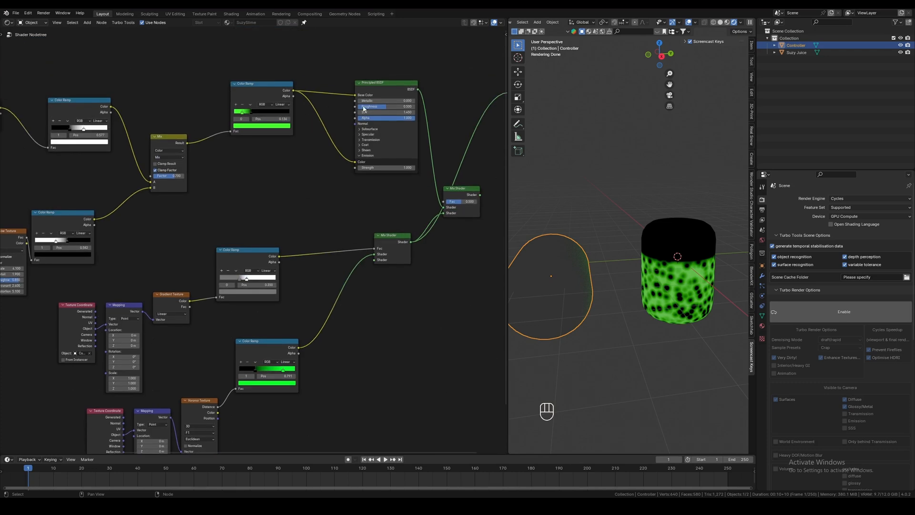
pyautogui.moveTo(448, 208); pyautogui.dragTo(428, 201, button='middle')
pyautogui.keyDown('ctrl'); pyautogui.keyDown('shift'); pyautogui.click(443, 196); pyautogui.keyUp('shift'); pyautogui.keyUp('ctrl')
pyautogui.moveTo(439, 302); pyautogui.dragTo(440, 266, button='middle')
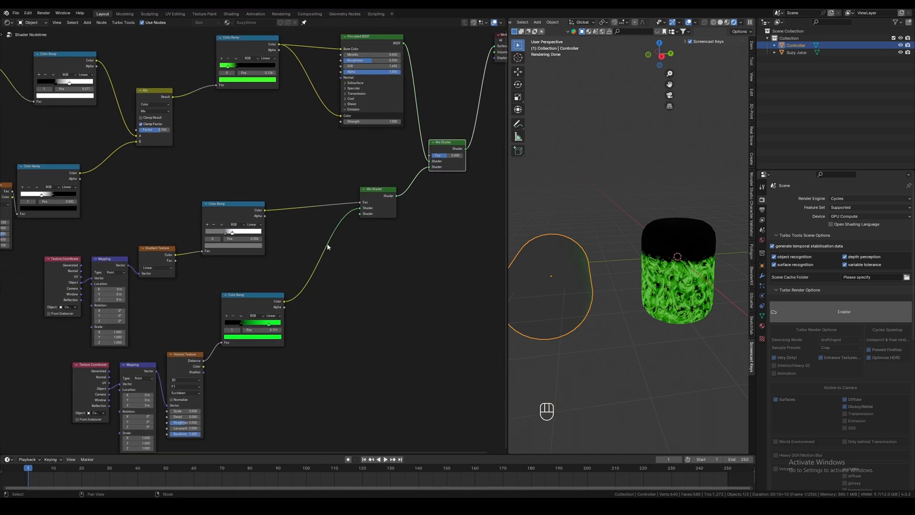
pyautogui.scroll(2, 327, 246)
pyautogui.moveTo(480, 141); pyautogui.dragTo(485, 141)
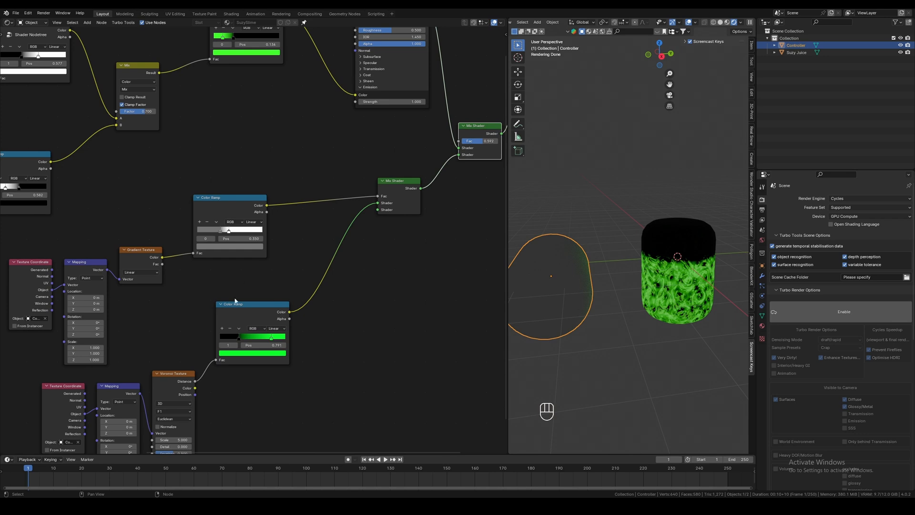
# - Move the Voronoi Color Ramp's green stop to 0.718 and the lower gradient Color Ramp's white stop to 0.559
pyautogui.moveTo(234, 300); pyautogui.dragTo(266, 231, button='middle')
pyautogui.scroll(5, 253, 239)
pyautogui.moveTo(279, 282); pyautogui.dragTo(319, 283)
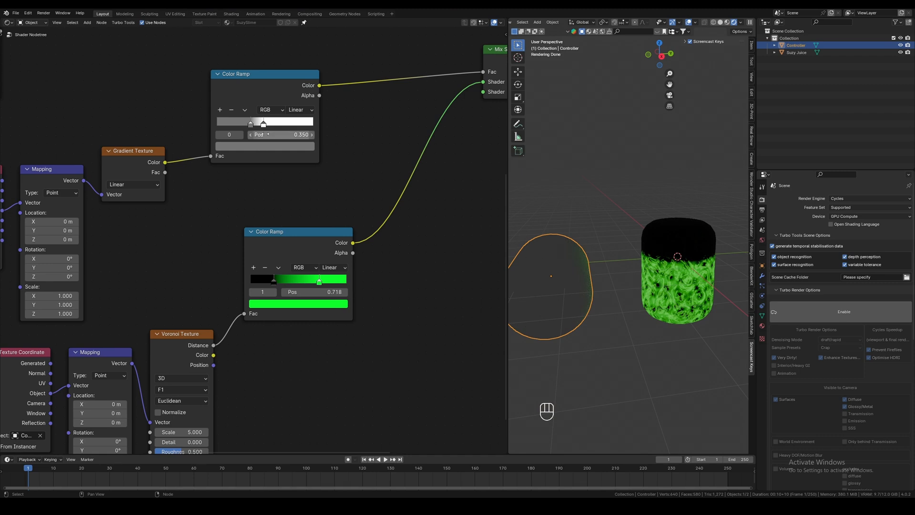
pyautogui.moveTo(263, 127); pyautogui.dragTo(319, 143)
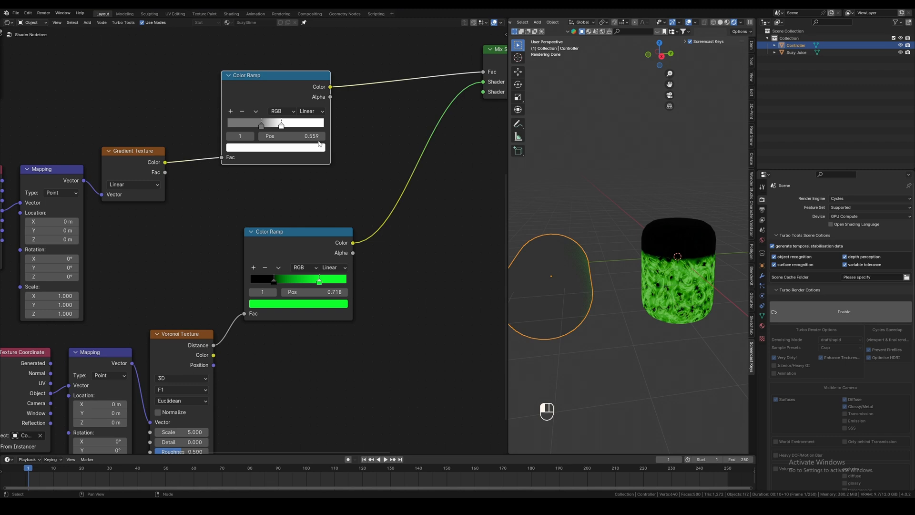
# - Examine the upper gradient and noise branches, including their Color Ramps feeding the Mix Color node
pyautogui.moveTo(365, 198); pyautogui.dragTo(363, 415, button='middle')
pyautogui.scroll(-2, 268, 250)
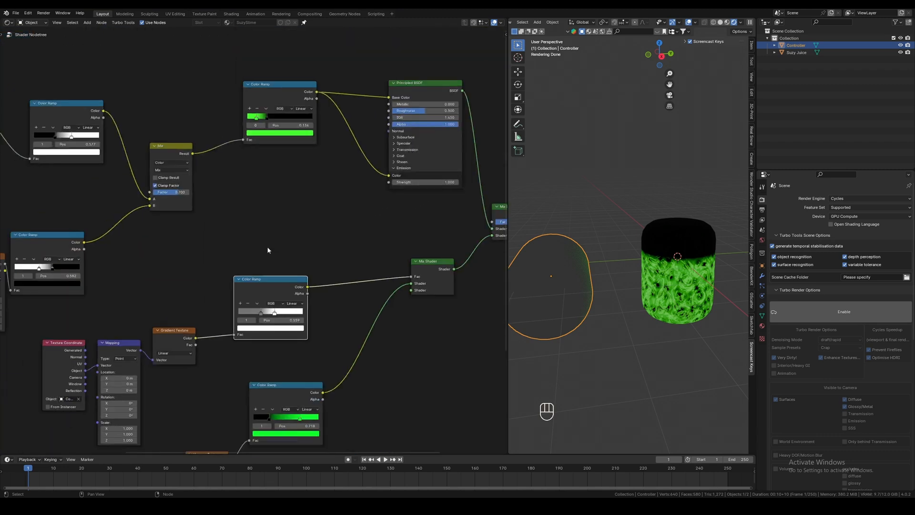
pyautogui.moveTo(267, 250); pyautogui.dragTo(368, 314, button='middle')
pyautogui.scroll(2, 282, 209)
pyautogui.moveTo(347, 157); pyautogui.dragTo(347, 156)
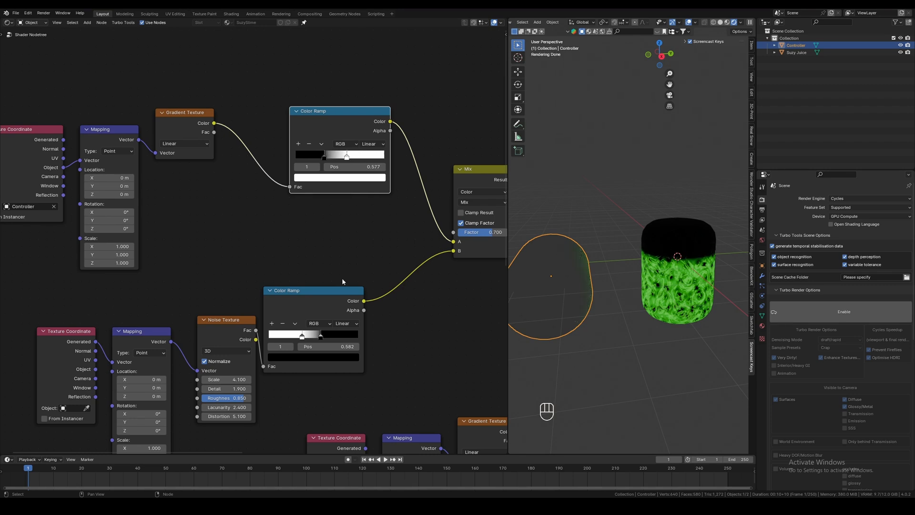
pyautogui.scroll(-3, 344, 282)
pyautogui.moveTo(349, 276); pyautogui.dragTo(265, 145, button='middle')
pyautogui.moveTo(174, 100); pyautogui.dragTo(204, 209, button='middle')
pyautogui.scroll(-3, 295, 226)
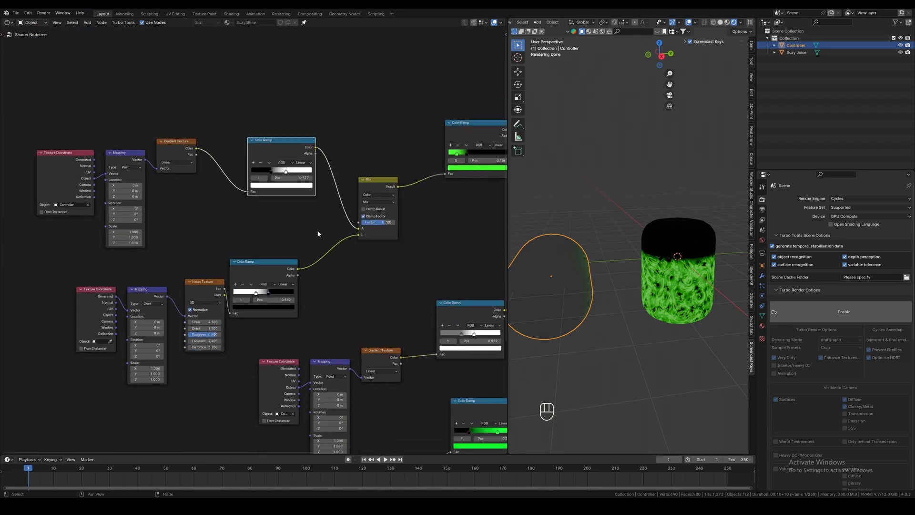
# - Adjust the lower gradient Color Ramp's white stop to position 0.505
pyautogui.moveTo(388, 298); pyautogui.dragTo(344, 147, button='middle')
pyautogui.moveTo(409, 323); pyautogui.dragTo(376, 267, button='middle')
pyautogui.scroll(4, 362, 289)
pyautogui.moveTo(379, 194); pyautogui.dragTo(335, 250, button='middle')
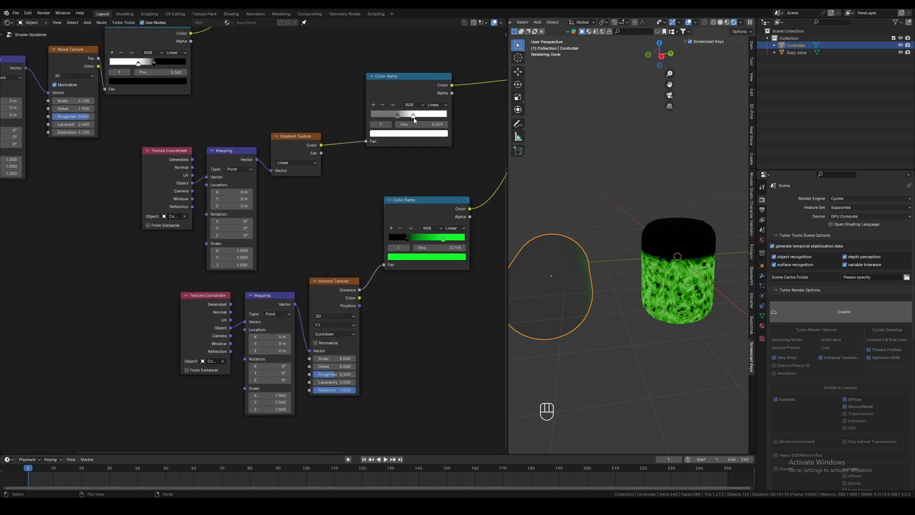
pyautogui.moveTo(414, 118); pyautogui.dragTo(459, 121)
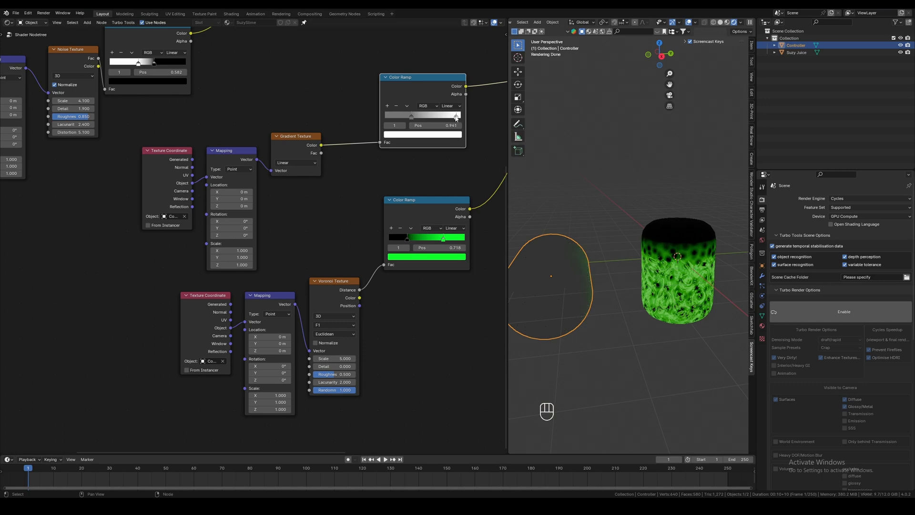
pyautogui.moveTo(456, 118); pyautogui.dragTo(423, 118)
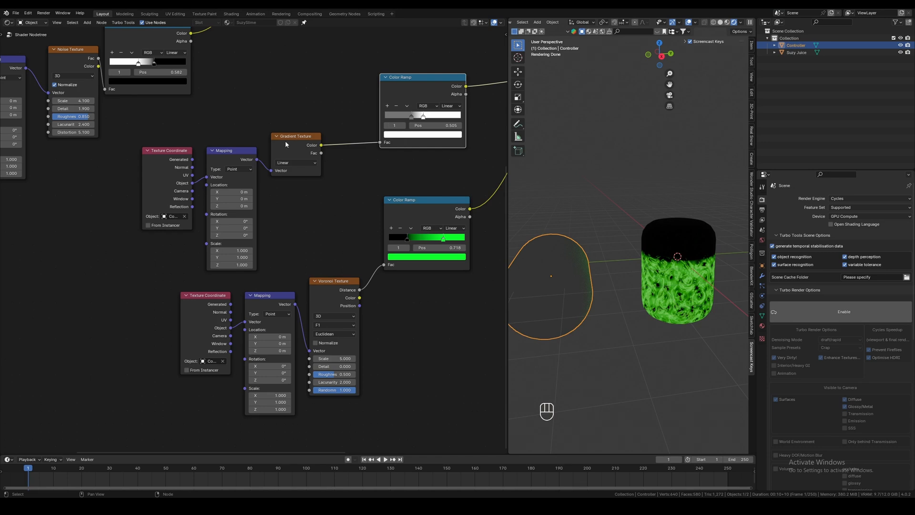
# - Turn off Normalize on the Voronoi Texture and set its Scale to 2.4
pyautogui.moveTo(337, 239); pyautogui.dragTo(212, 209, button='middle')
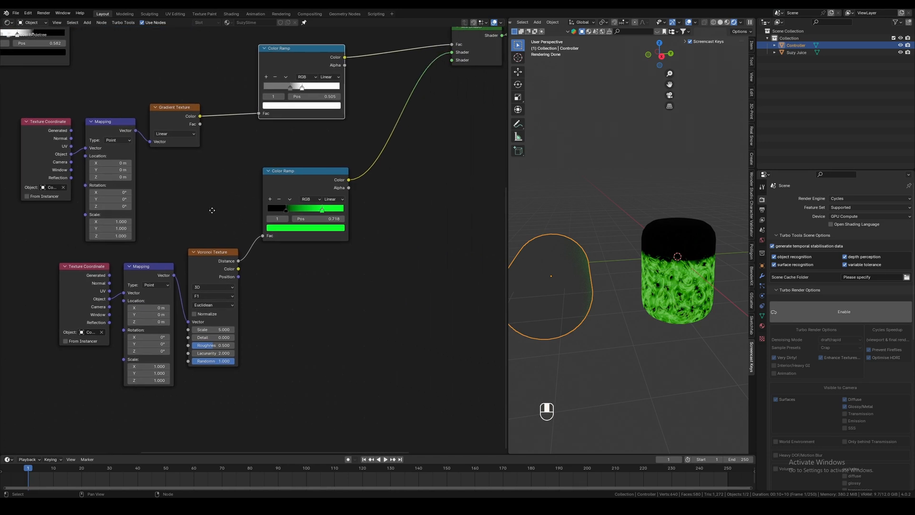
pyautogui.moveTo(404, 244); pyautogui.dragTo(378, 251, button='middle')
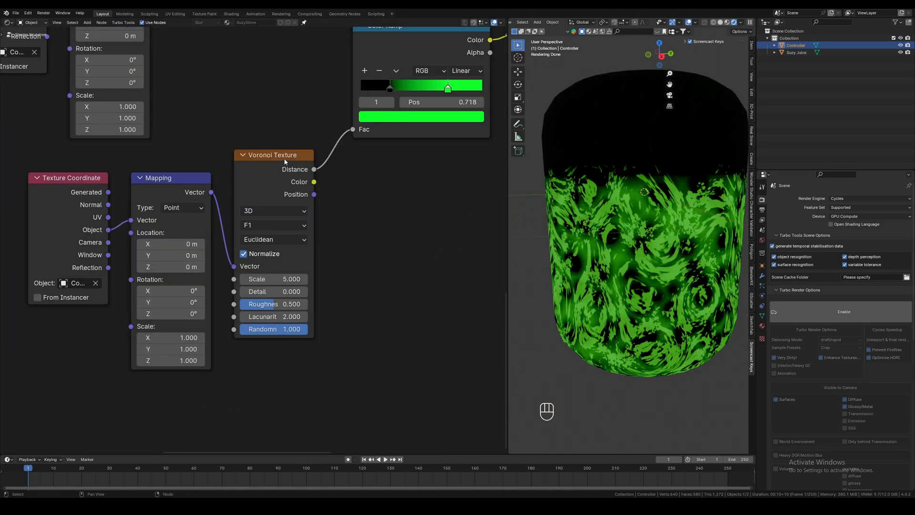
pyautogui.click(285, 162)
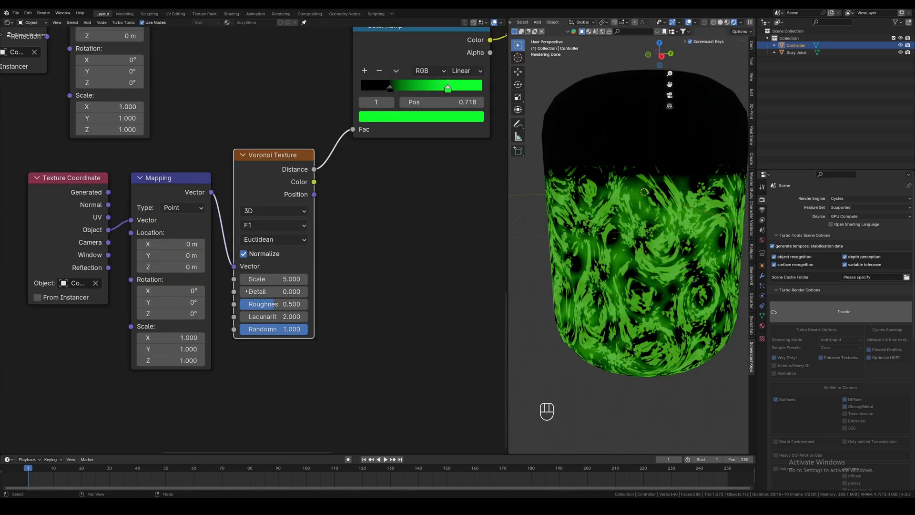
pyautogui.click(243, 255)
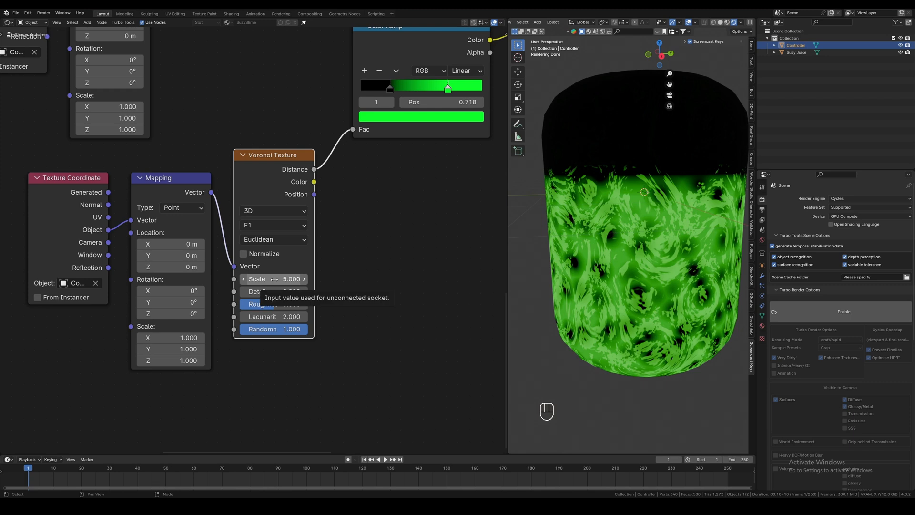
pyautogui.click(274, 279)
pyautogui.write('2')
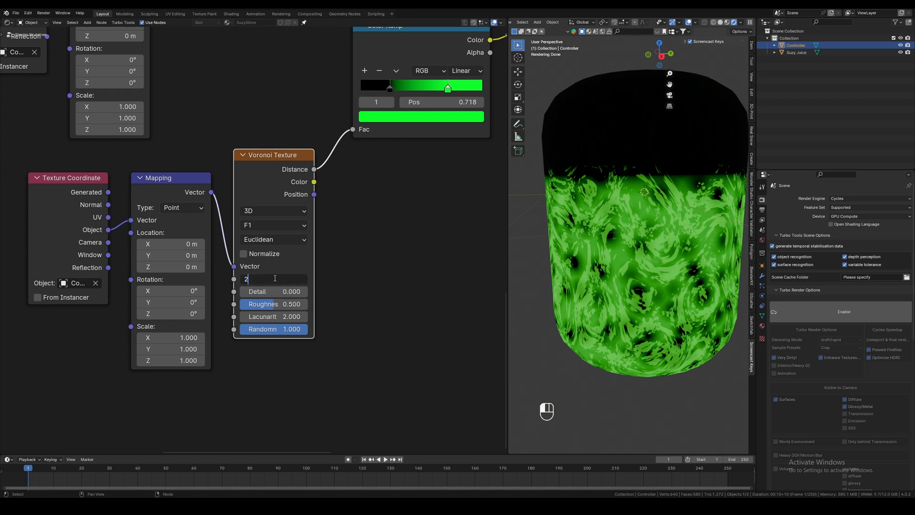
pyautogui.write('.4')
pyautogui.press('Return')
# - Set the Voronoi Texture's Roughness to 1 and its Lacunarity to 11.6
pyautogui.click(285, 293)
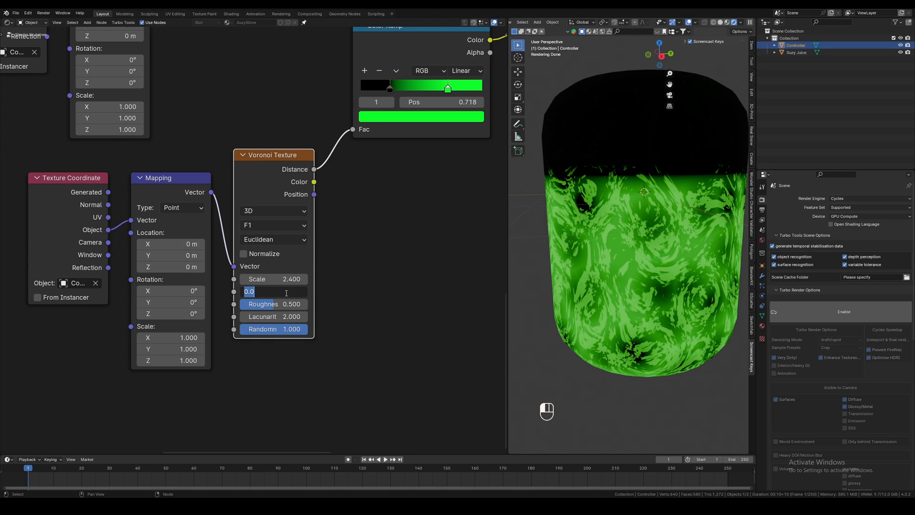
pyautogui.press('Return')
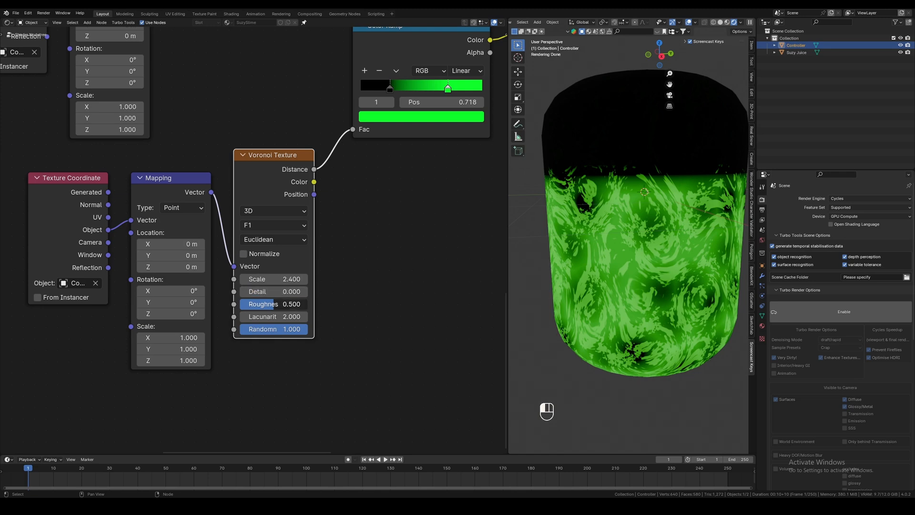
pyautogui.click(288, 304)
pyautogui.write('1')
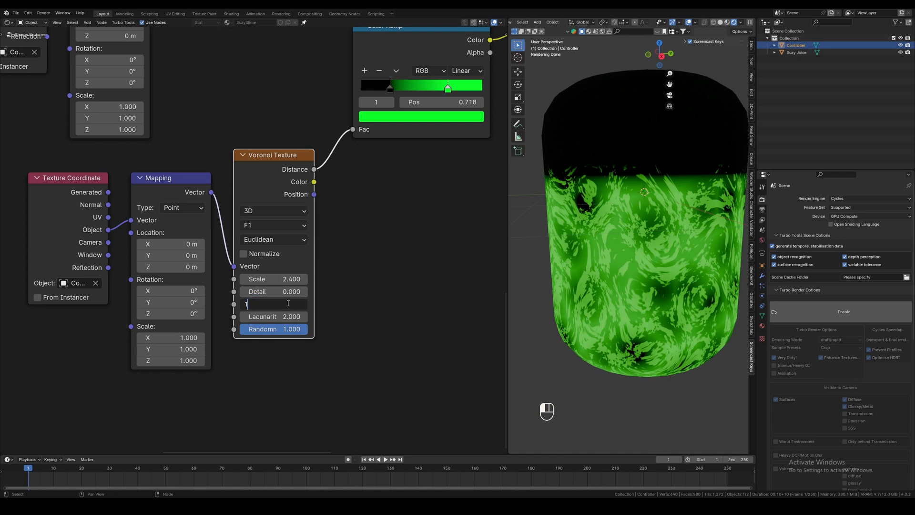
pyautogui.press('Return')
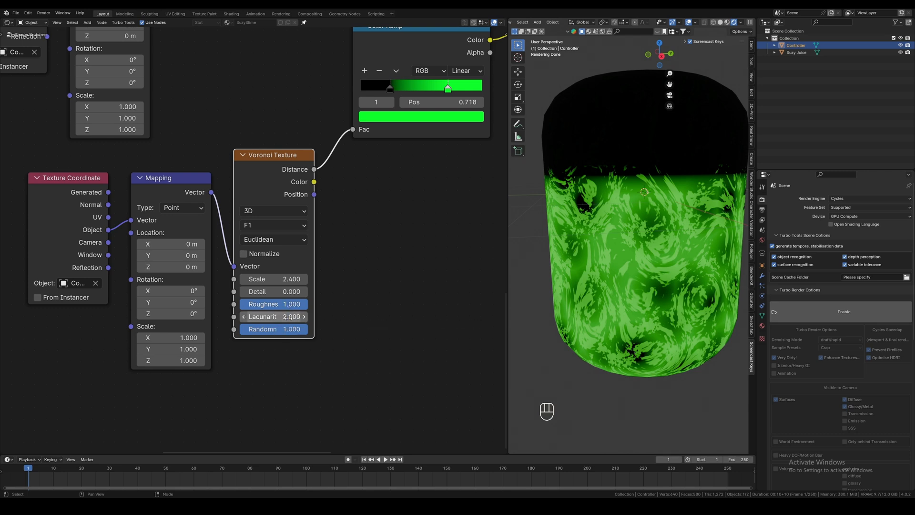
pyautogui.click(291, 316)
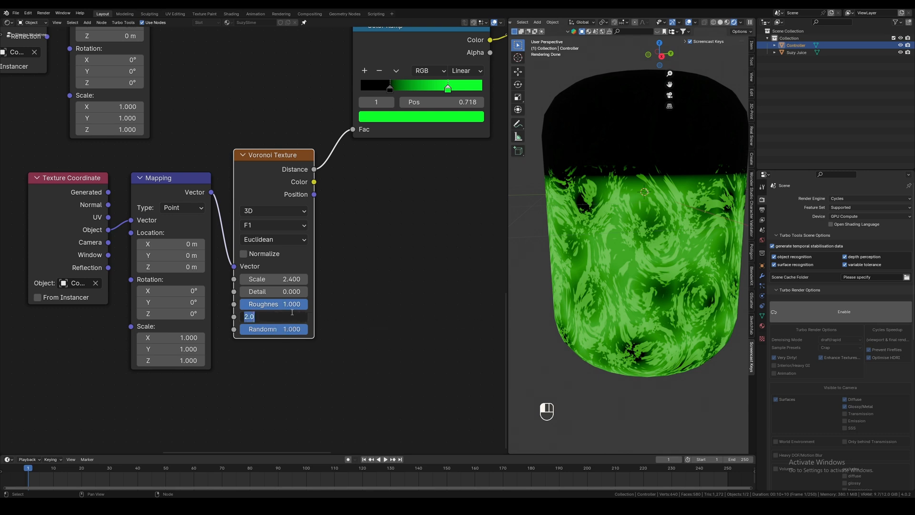
pyautogui.write('11.6')
pyautogui.press('Return')
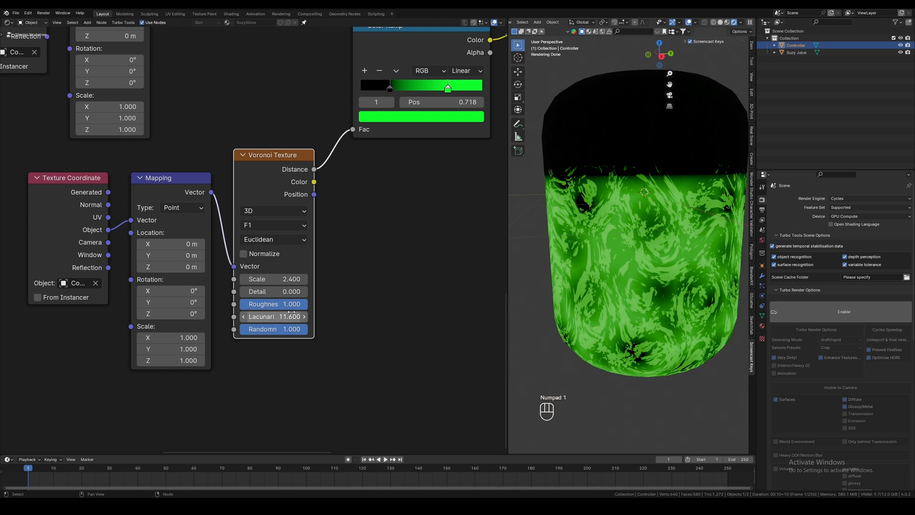
pyautogui.click(301, 327)
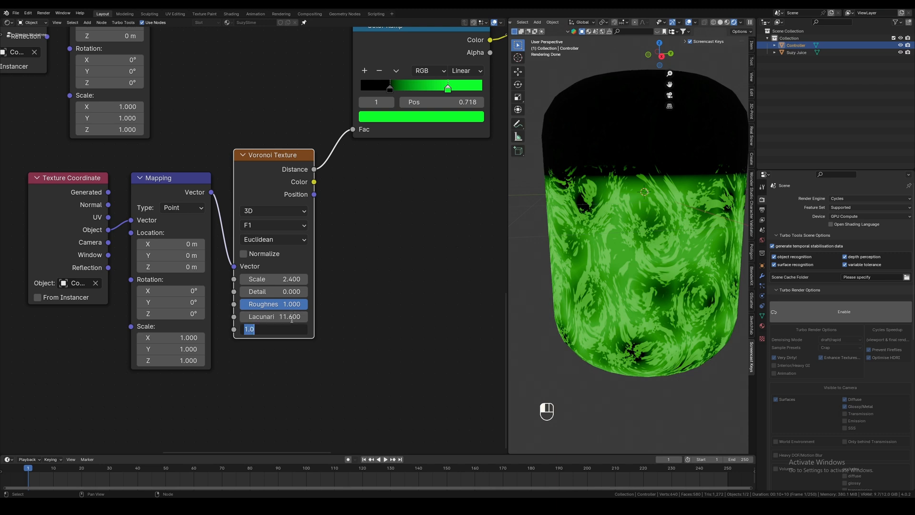
pyautogui.press('Return')
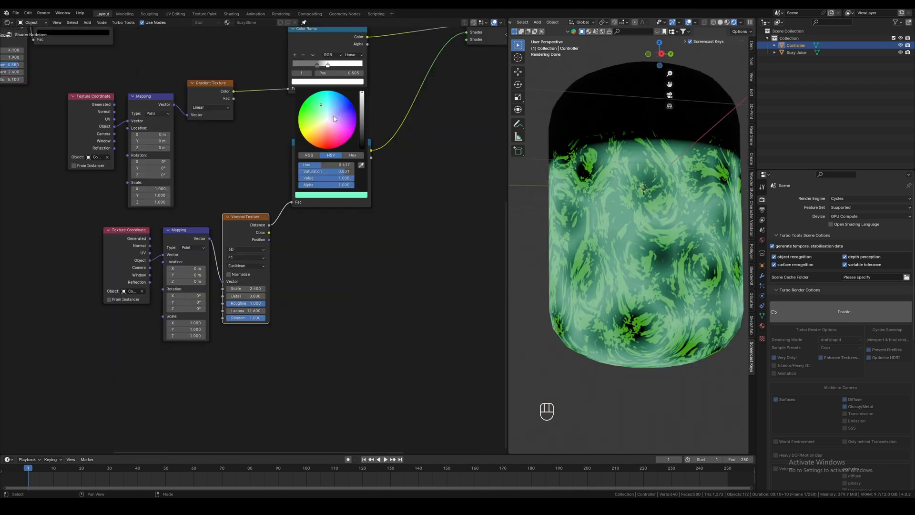
# - Recolour the Voronoi Color Ramp's light stop a darker green with hue 0.351, saturation 0.837 and value 0.435
pyautogui.scroll(1, 296, 144)
pyautogui.click(353, 179)
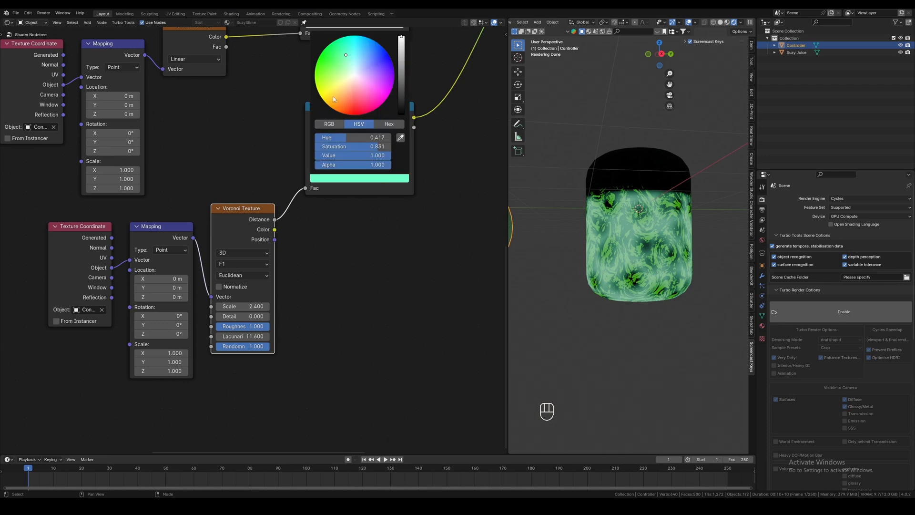
pyautogui.moveTo(335, 58); pyautogui.dragTo(333, 64)
pyautogui.moveTo(401, 37); pyautogui.dragTo(401, 60)
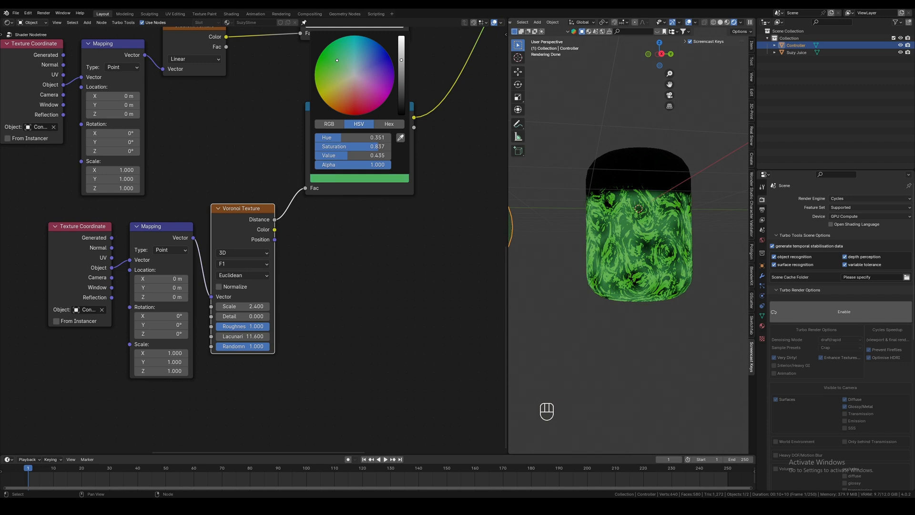
pyautogui.scroll(4, 642, 271)
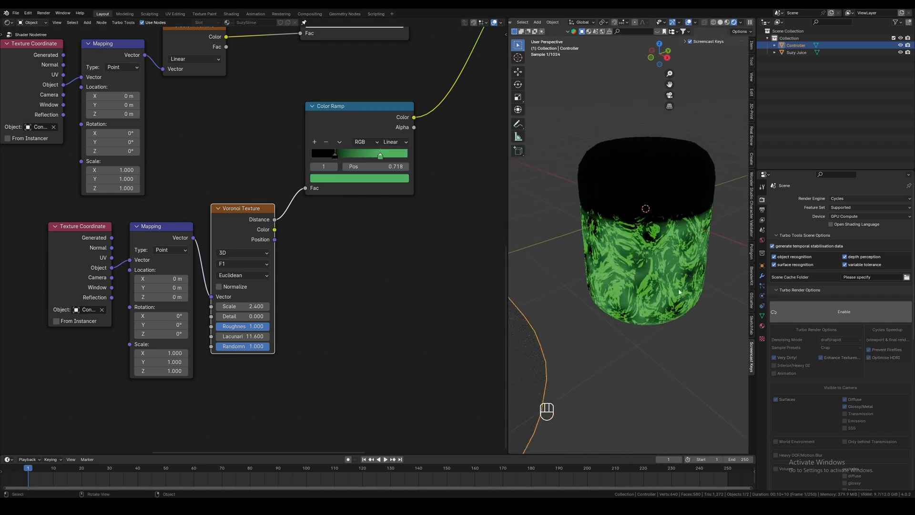
# - Insert a new Mix Shader on the link between the upper Mix Shader and the Material Output
pyautogui.scroll(-5, 347, 230)
pyautogui.moveTo(347, 229); pyautogui.dragTo(394, 183, button='middle')
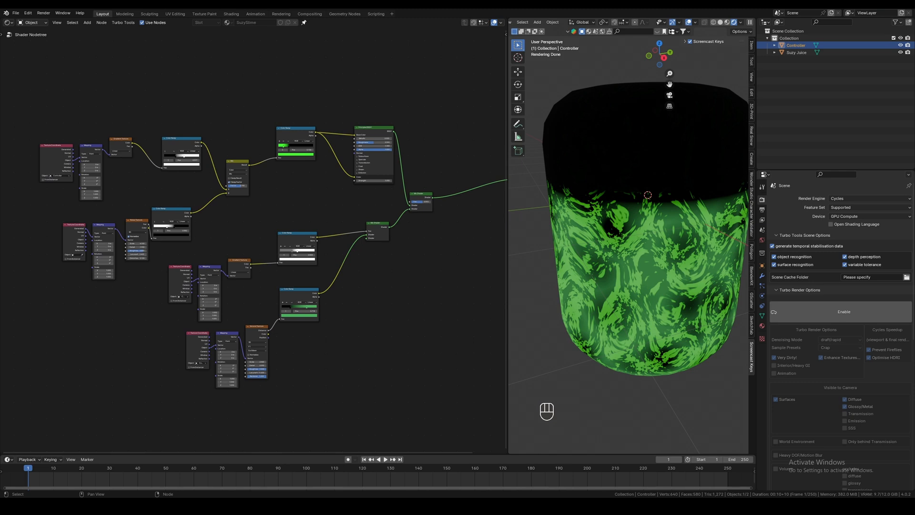
pyautogui.moveTo(439, 242); pyautogui.dragTo(345, 256, button='middle')
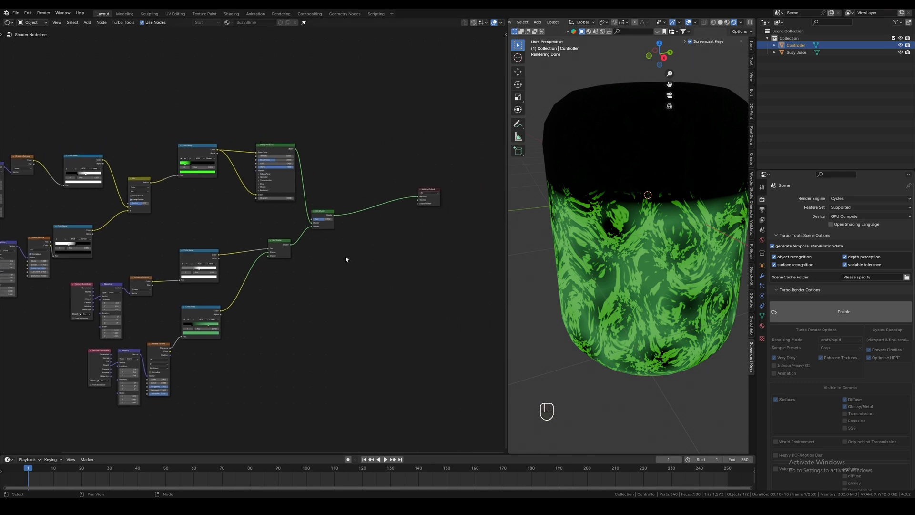
pyautogui.hotkey('shift', 'a')
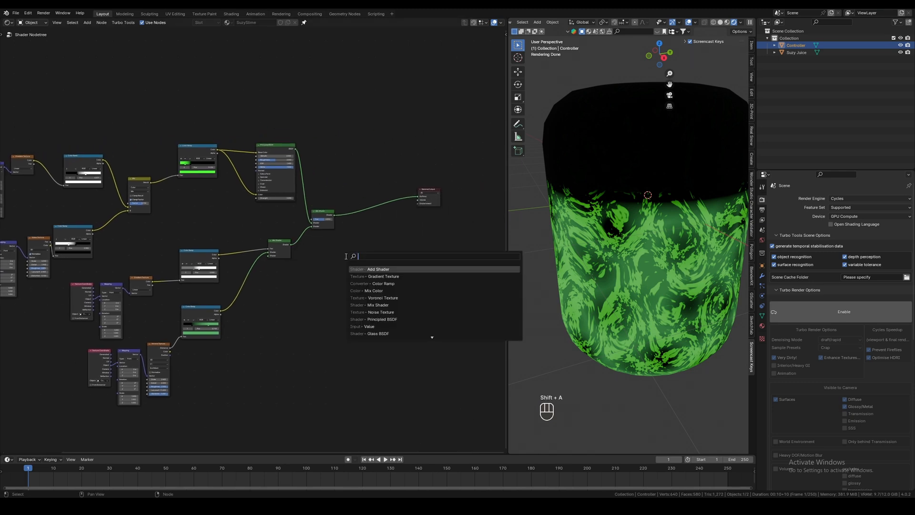
pyautogui.write('mix')
pyautogui.press('Down')
pyautogui.press('Down')
pyautogui.press('Down')
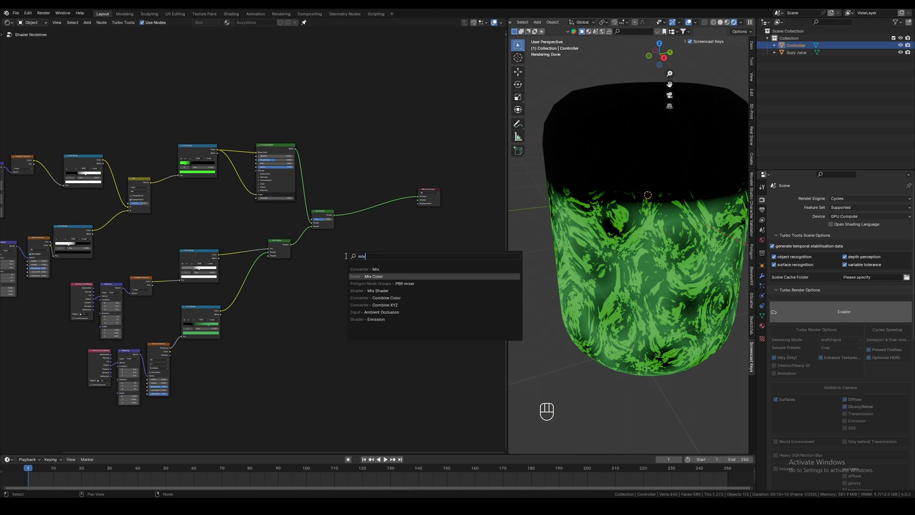
pyautogui.press('Return')
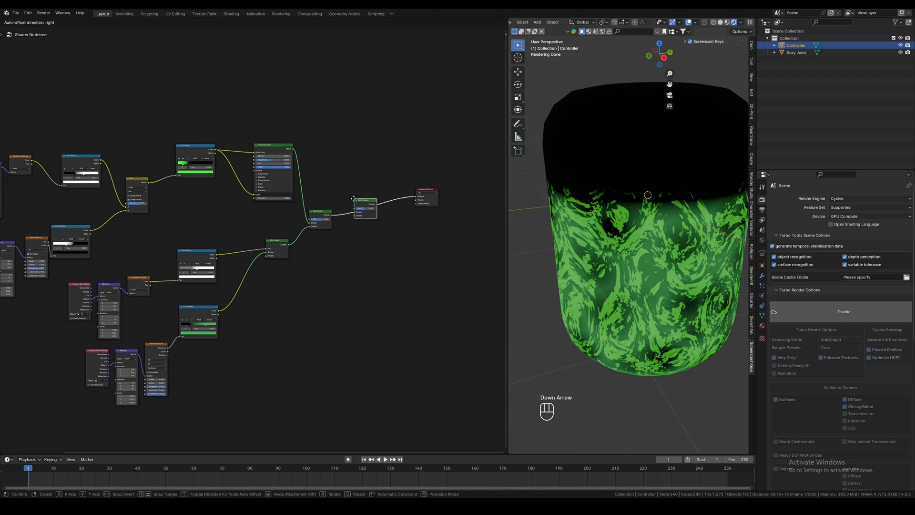
pyautogui.click(403, 209)
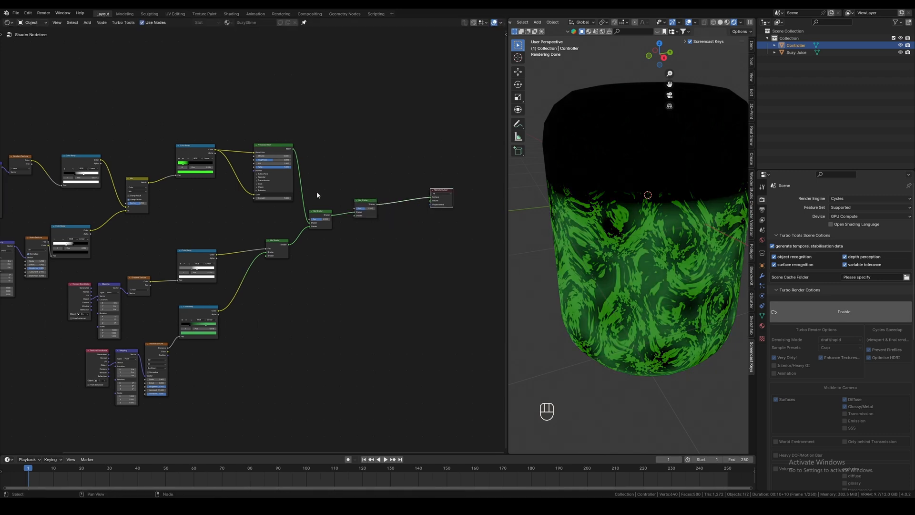
pyautogui.scroll(2, 329, 165)
pyautogui.scroll(2, 280, 235)
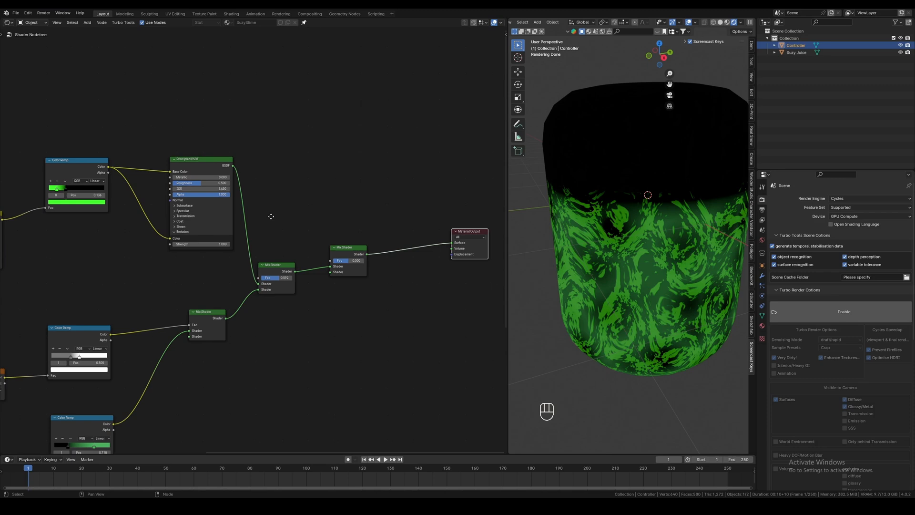
# - Add a copy of the Principled BSDF and connect it to the newest Mix Shader's second Shader input
pyautogui.click(174, 158)
pyautogui.hotkey('shift', 'd')
pyautogui.click(275, 79)
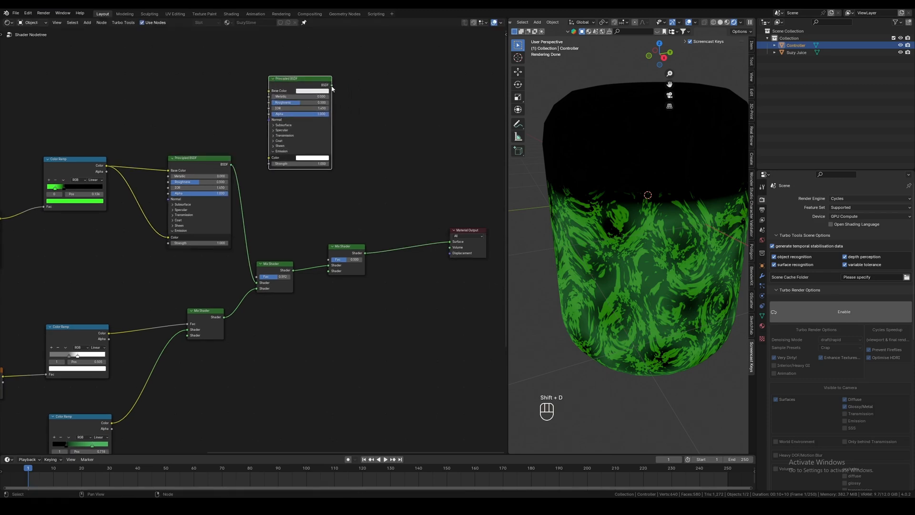
pyautogui.moveTo(333, 87); pyautogui.dragTo(328, 271)
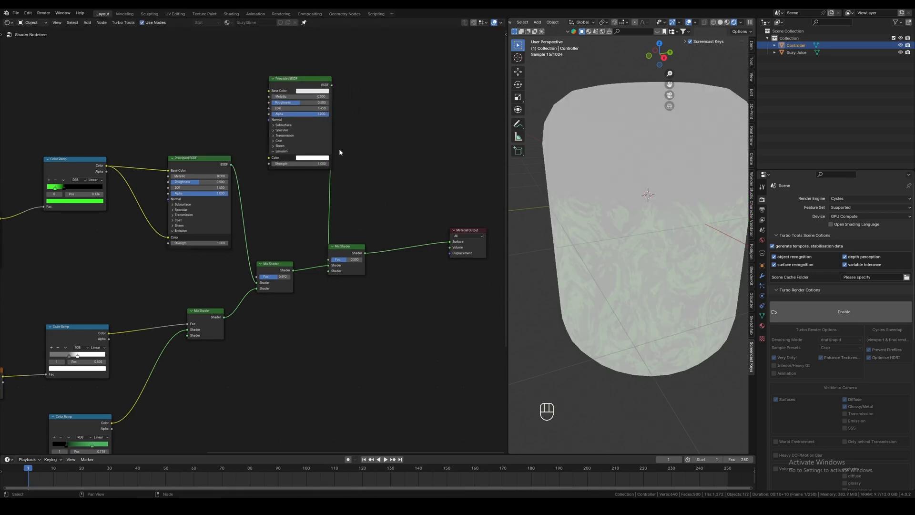
# - Add a Color Ramp and connect its Color output to the new Principled BSDF's Base Color and Emission Color
pyautogui.hotkey('shift', 'a')
pyautogui.click(365, 118)
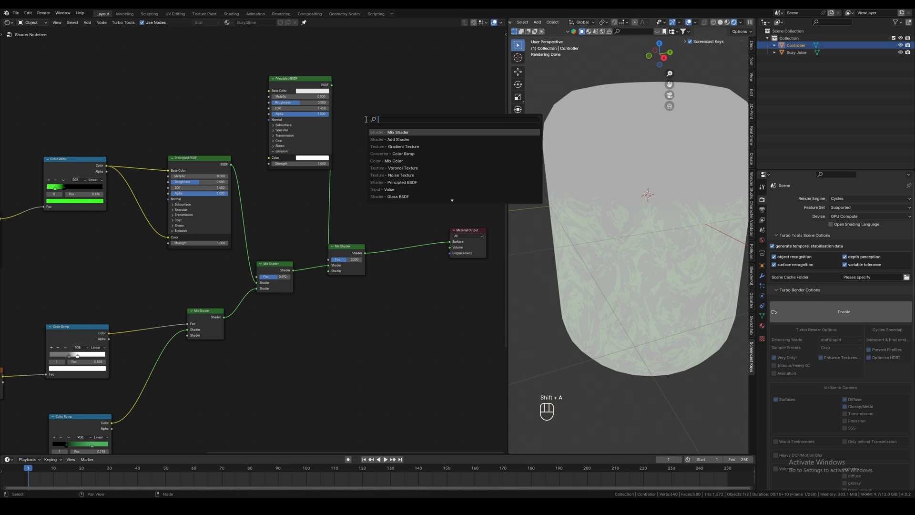
pyautogui.write('c')
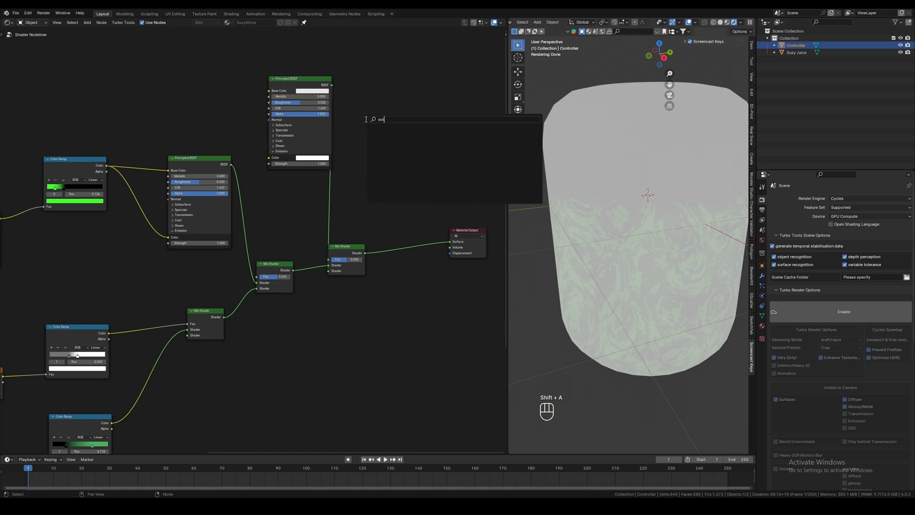
pyautogui.write('ol')
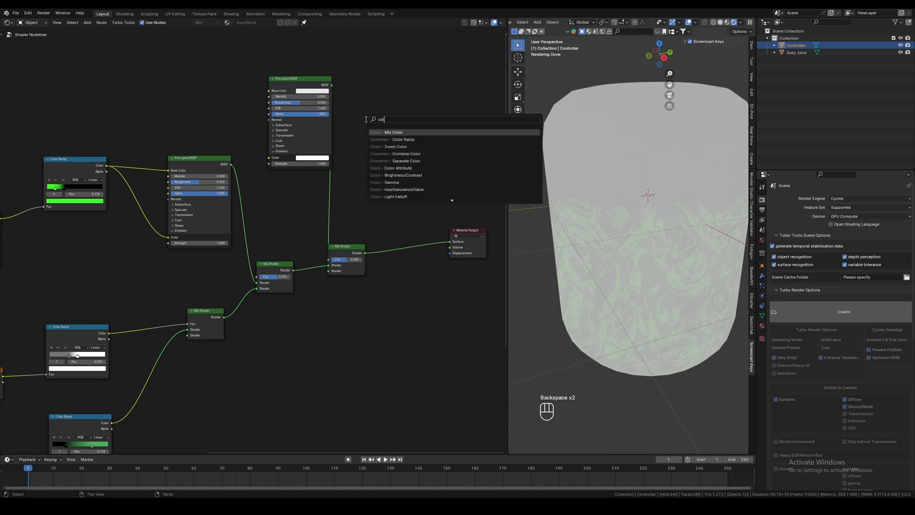
pyautogui.write('o')
pyautogui.click(395, 140)
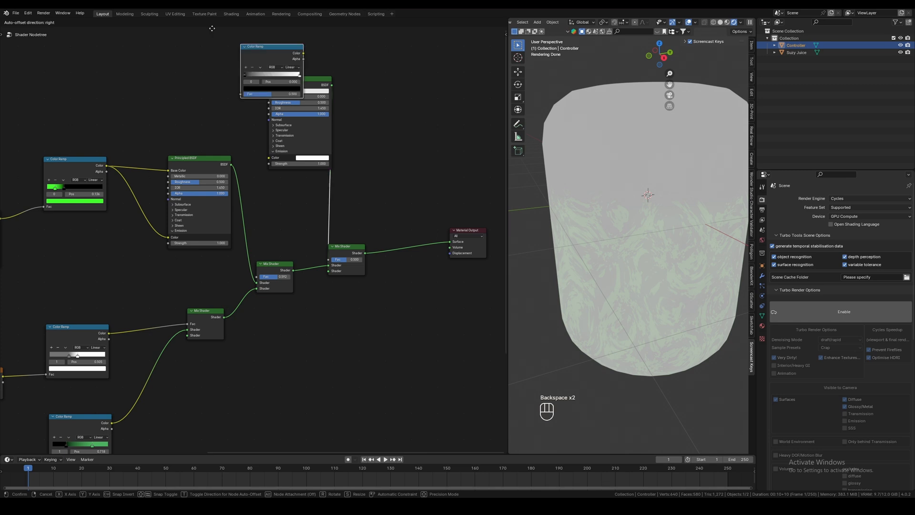
pyautogui.click(231, 62)
pyautogui.moveTo(232, 63); pyautogui.dragTo(269, 98)
pyautogui.moveTo(232, 63); pyautogui.dragTo(269, 165)
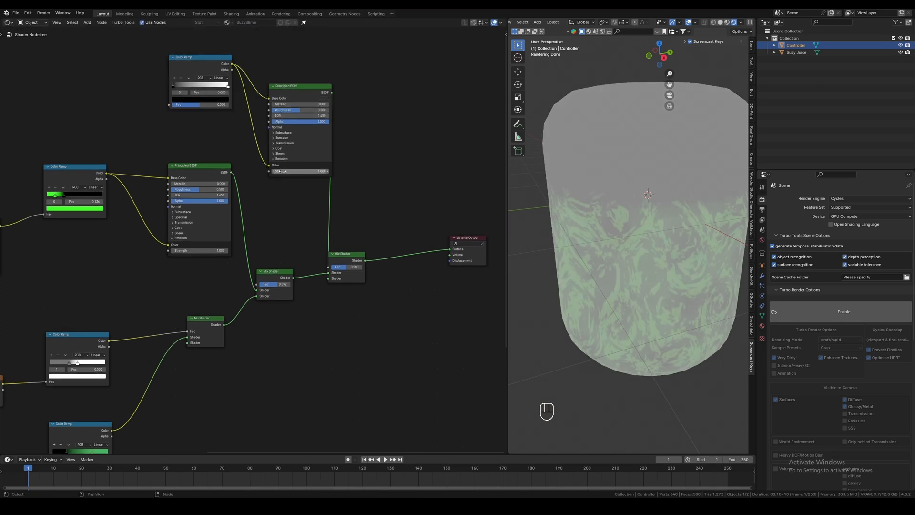
# - Add a Gradient Texture and connect it to the Fac input of the new Color Ramp
pyautogui.moveTo(156, 145); pyautogui.dragTo(230, 124, button='middle')
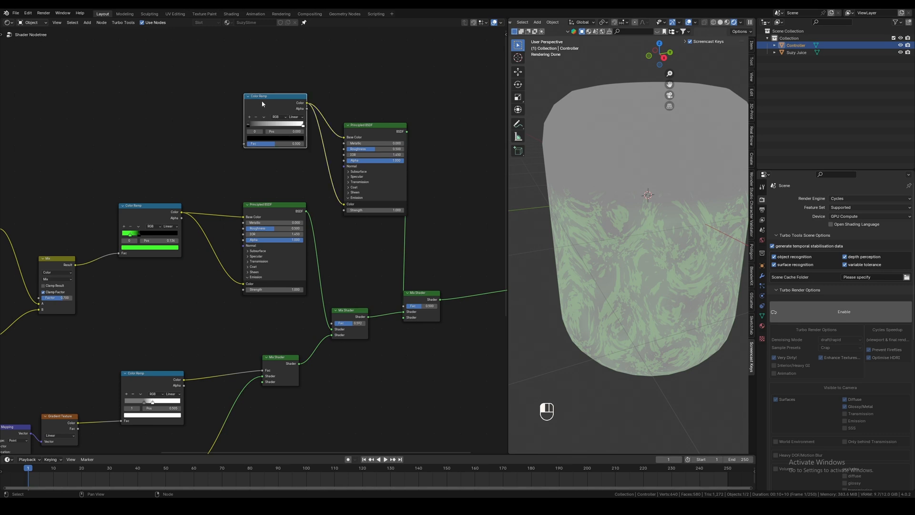
pyautogui.hotkey('shift', 'a')
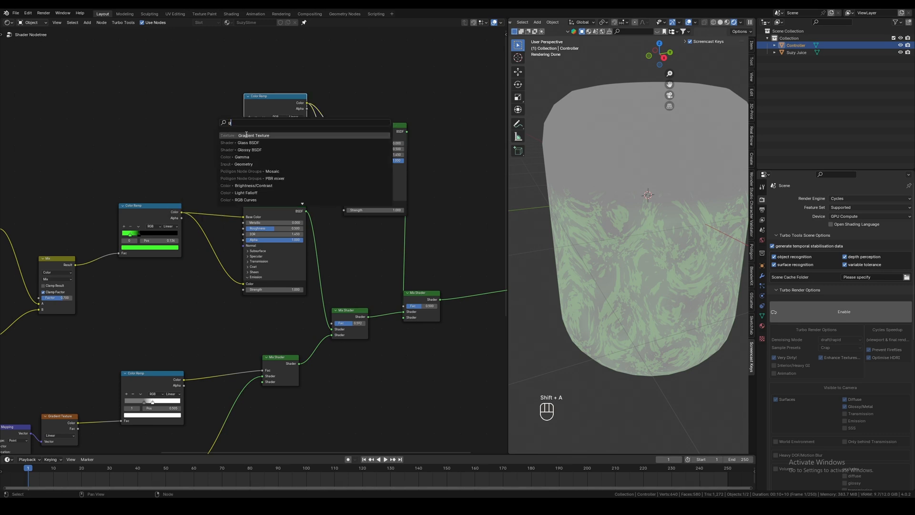
pyautogui.click(251, 157)
pyautogui.click(196, 99)
pyautogui.moveTo(192, 101); pyautogui.dragTo(244, 144)
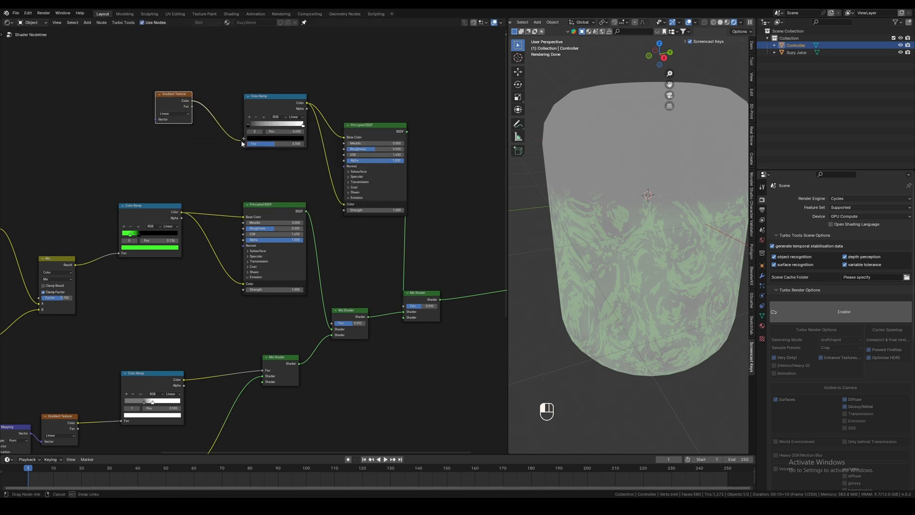
# - Give the Gradient Texture a Mapping and Texture Coordinate setup using Object coordinates with Controller as the reference object
pyautogui.hotkey('ctrl', 't')
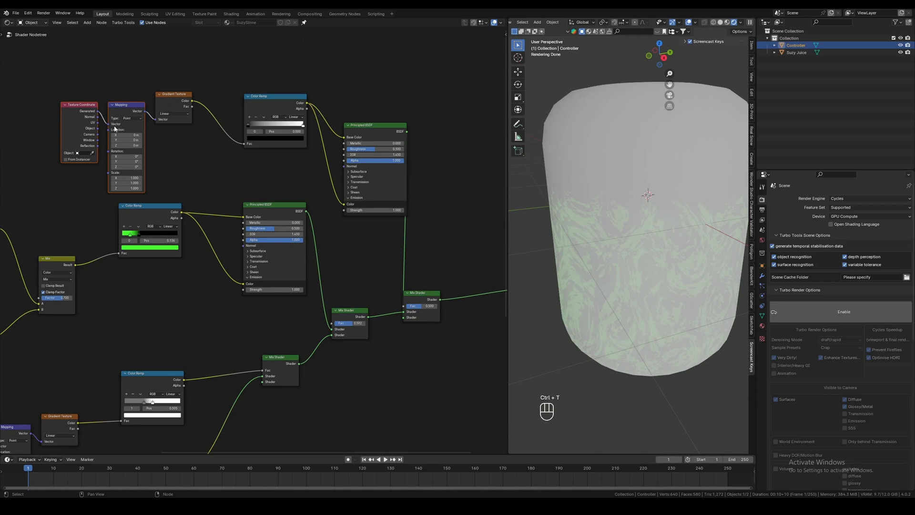
pyautogui.moveTo(98, 129); pyautogui.dragTo(110, 125)
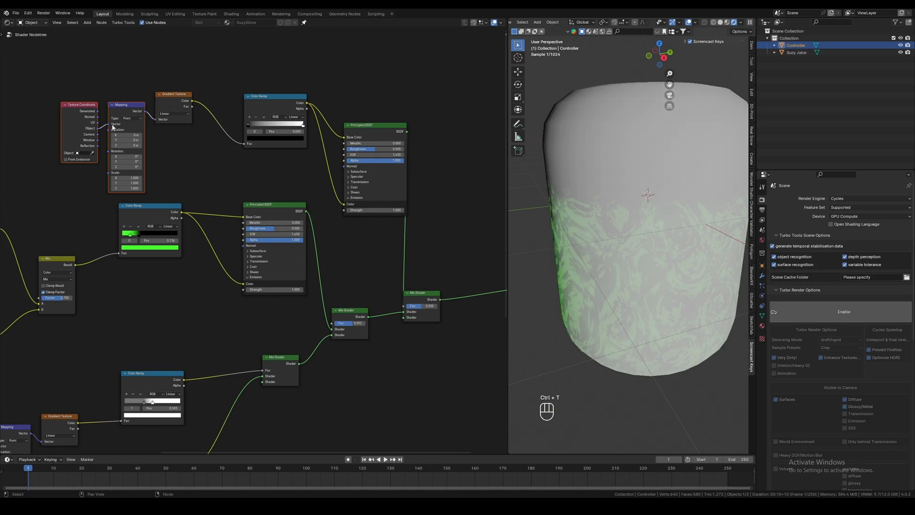
pyautogui.click(93, 153)
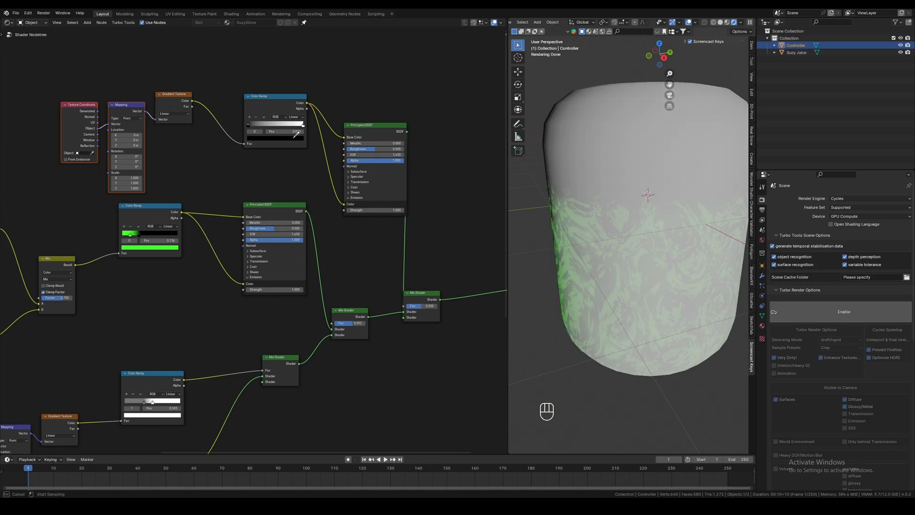
pyautogui.click(795, 46)
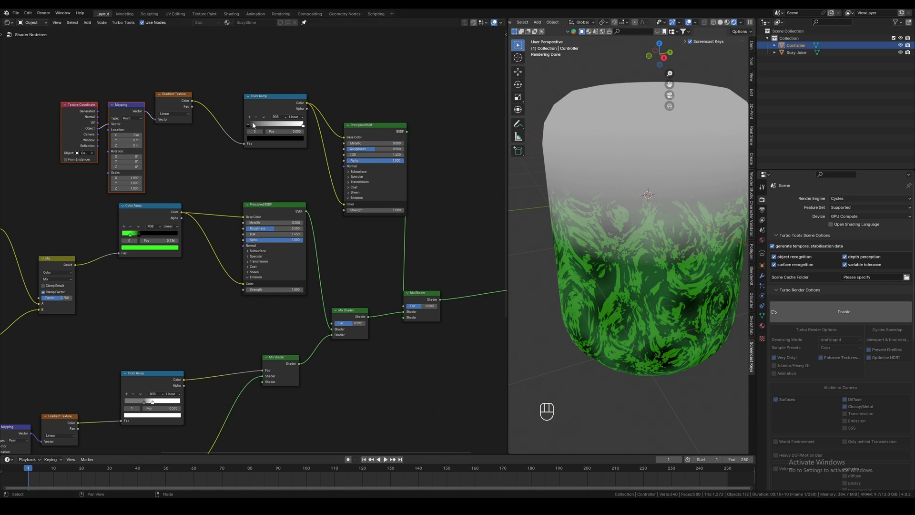
# - Turn the new Color Ramp into a sharp bright green to black transition, with both stops close together near the middle
pyautogui.moveTo(249, 125); pyautogui.dragTo(278, 127)
pyautogui.click(278, 138)
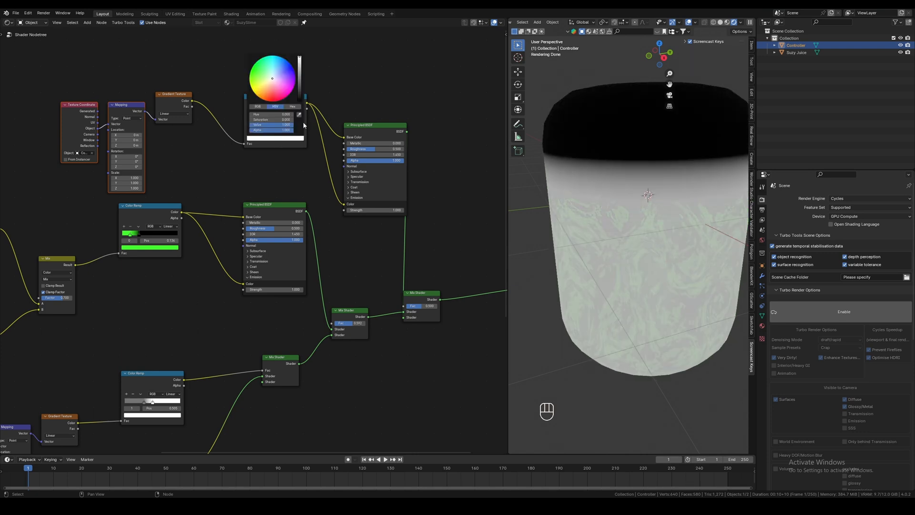
pyautogui.moveTo(265, 83); pyautogui.dragTo(254, 64)
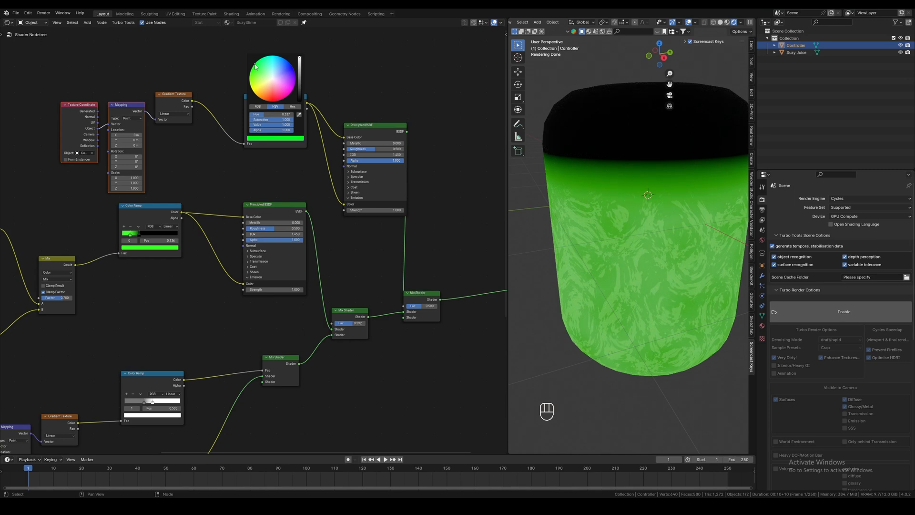
pyautogui.moveTo(300, 125); pyautogui.dragTo(278, 128)
# - Move the Controller along the global Z axis to shift the slime's fill level
pyautogui.scroll(-5, 621, 273)
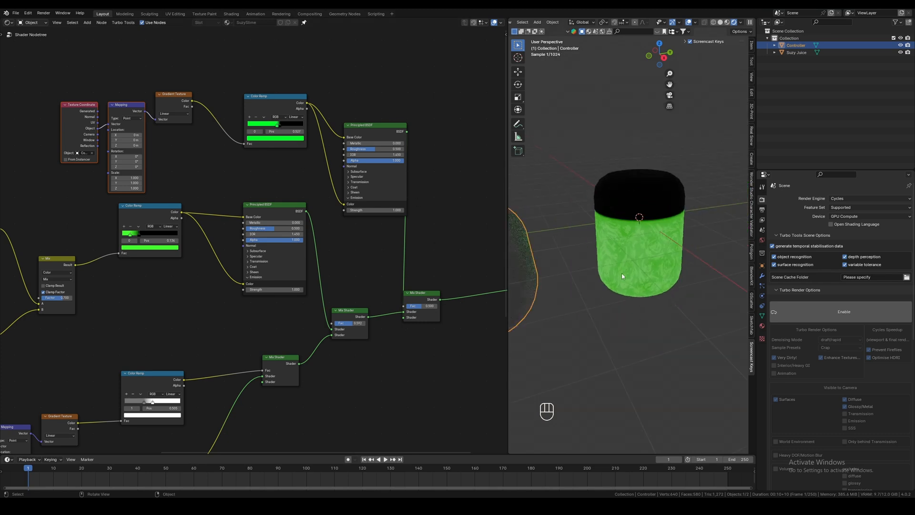
pyautogui.press('g')
pyautogui.press('z')
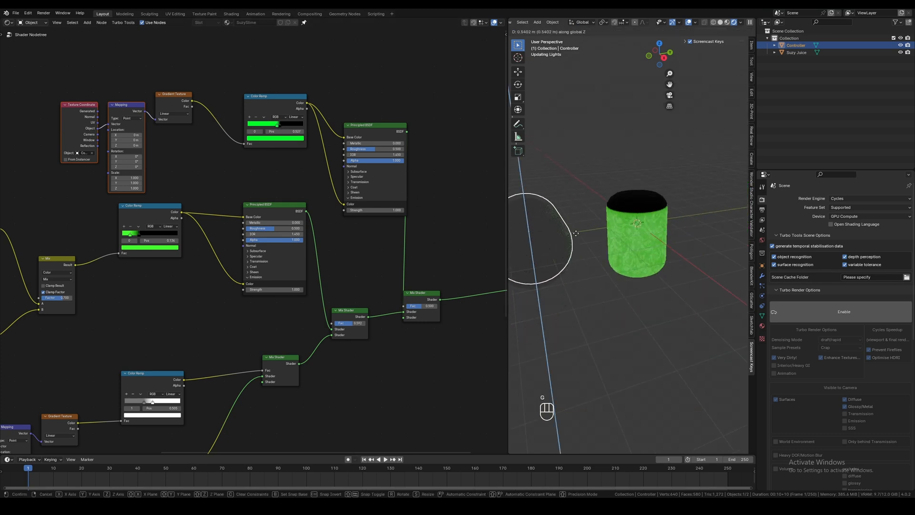
pyautogui.click(583, 240)
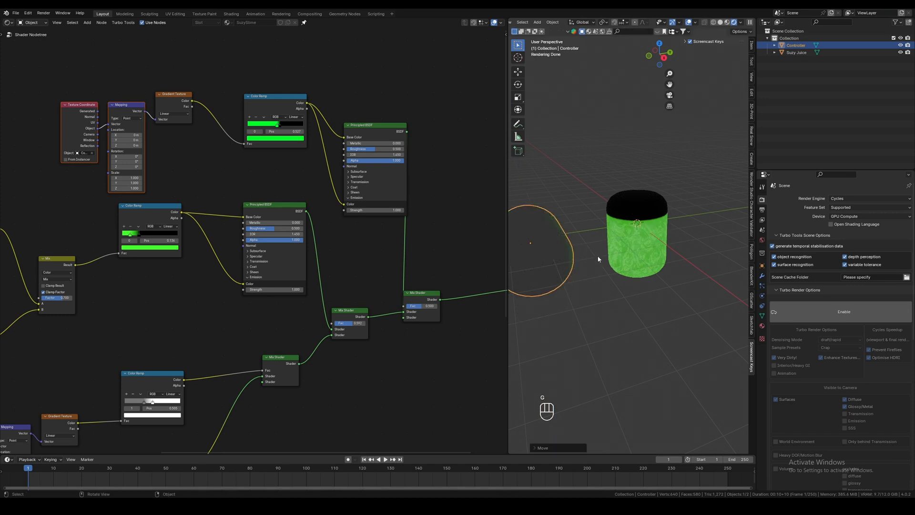
pyautogui.scroll(5, 660, 258)
# - Insert an Add Shader on the link between the last Mix Shader and the Material Output
pyautogui.scroll(-4, 659, 246)
pyautogui.moveTo(463, 194); pyautogui.dragTo(333, 152, button='middle')
pyautogui.scroll(-3, 339, 165)
pyautogui.hotkey('shift', 'a')
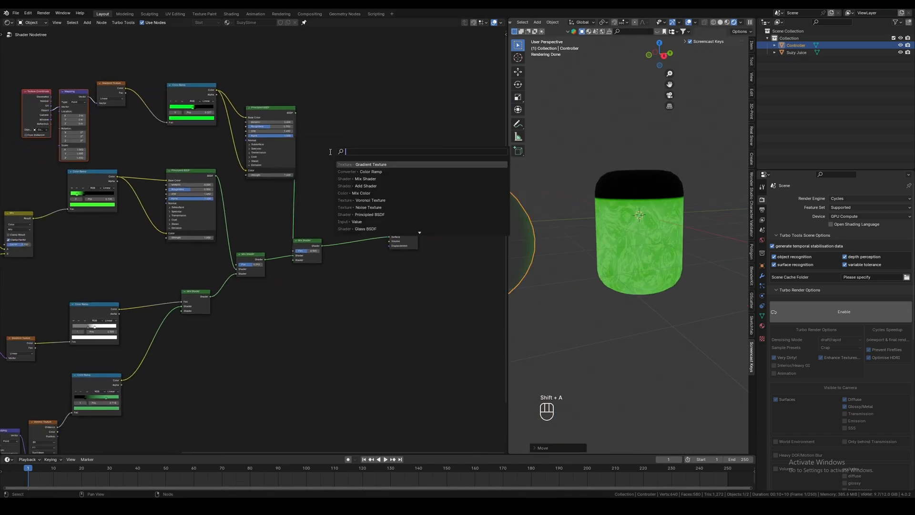
pyautogui.write('add')
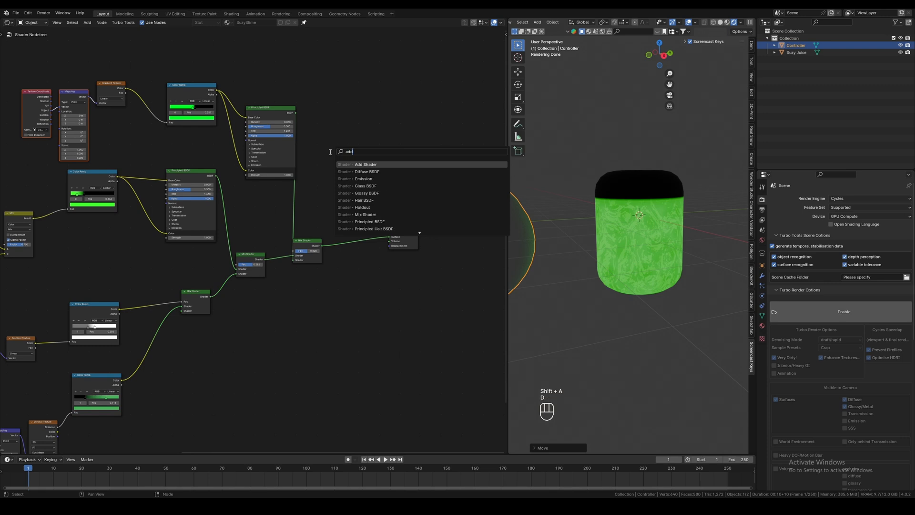
pyautogui.press('Return')
pyautogui.click(356, 236)
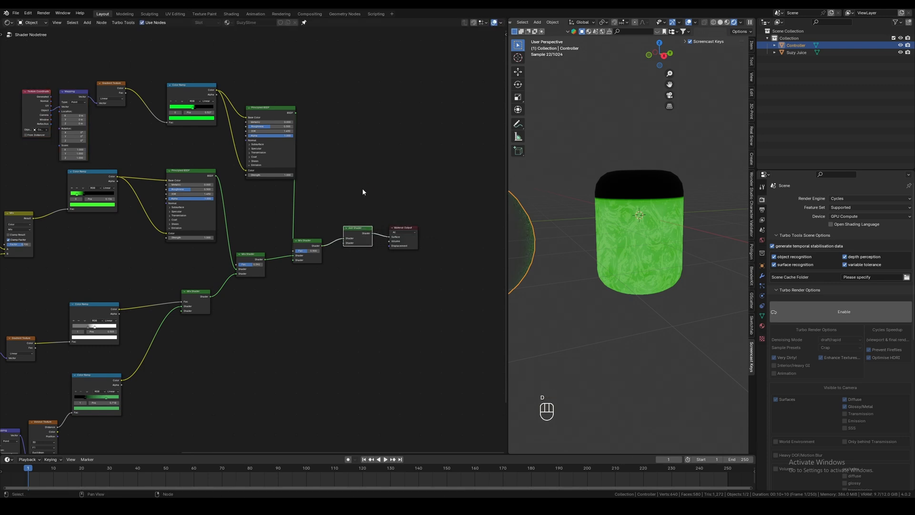
# - Add a Principled BSDF, connect it to the Add Shader's second input, and set its Alpha to 0
pyautogui.hotkey('shift', 'a')
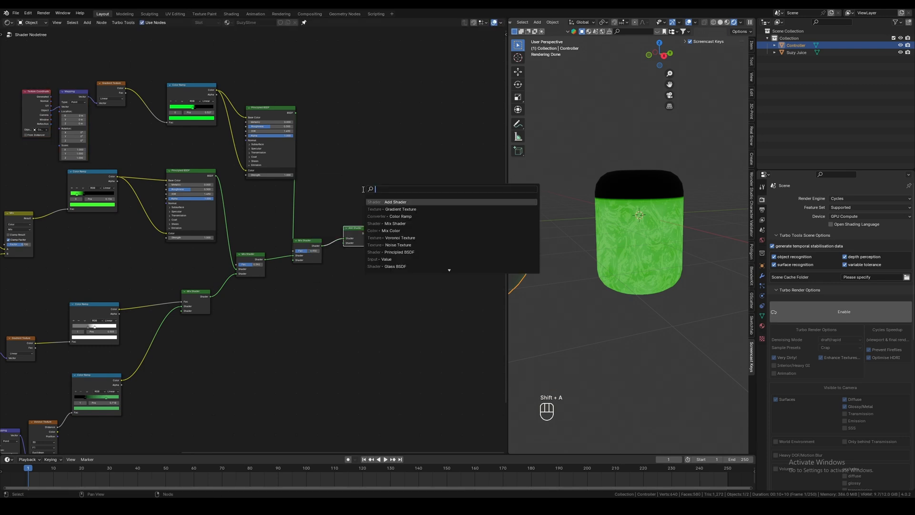
pyautogui.write('pr')
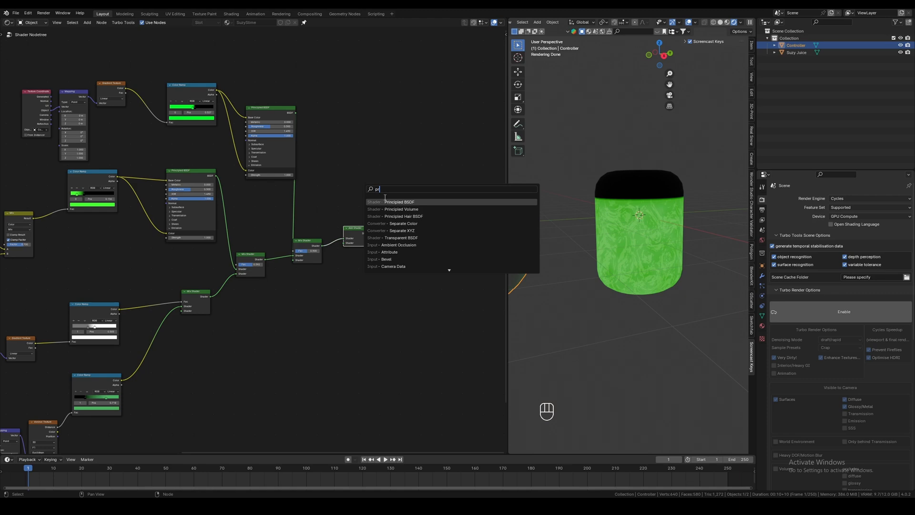
pyautogui.press('Return')
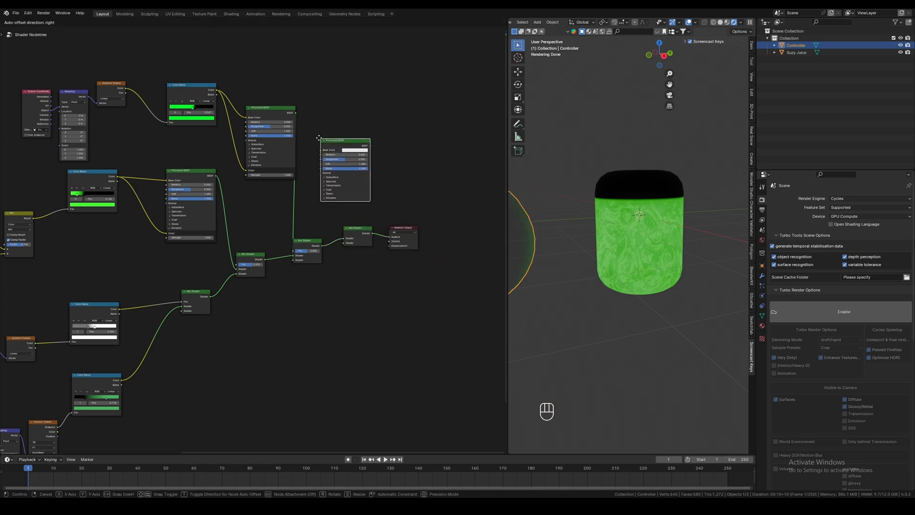
pyautogui.click(318, 137)
pyautogui.moveTo(370, 144); pyautogui.dragTo(345, 242)
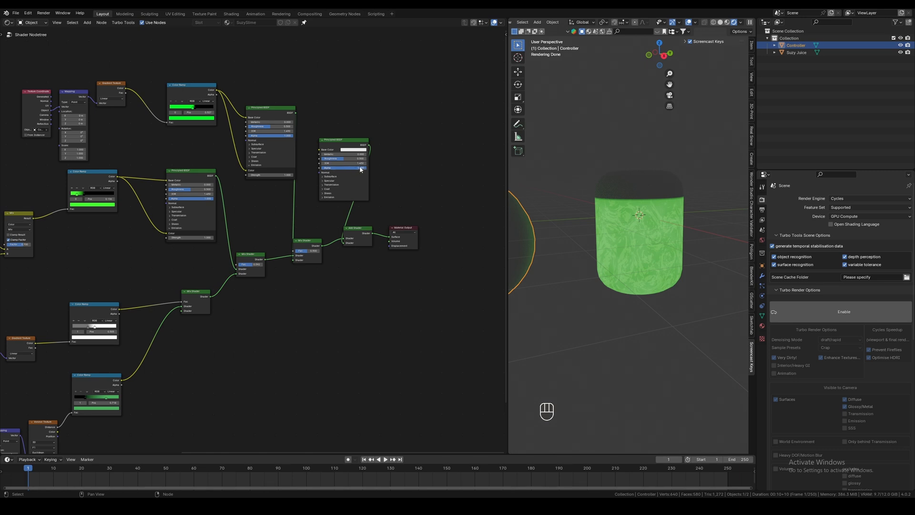
pyautogui.moveTo(361, 169); pyautogui.dragTo(323, 170)
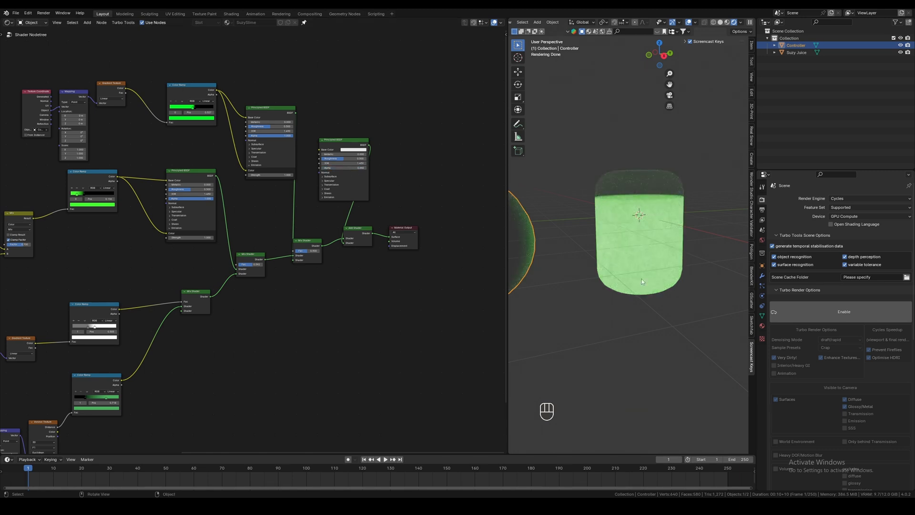
pyautogui.scroll(4, 640, 257)
pyautogui.moveTo(641, 258); pyautogui.dragTo(653, 294, button='middle')
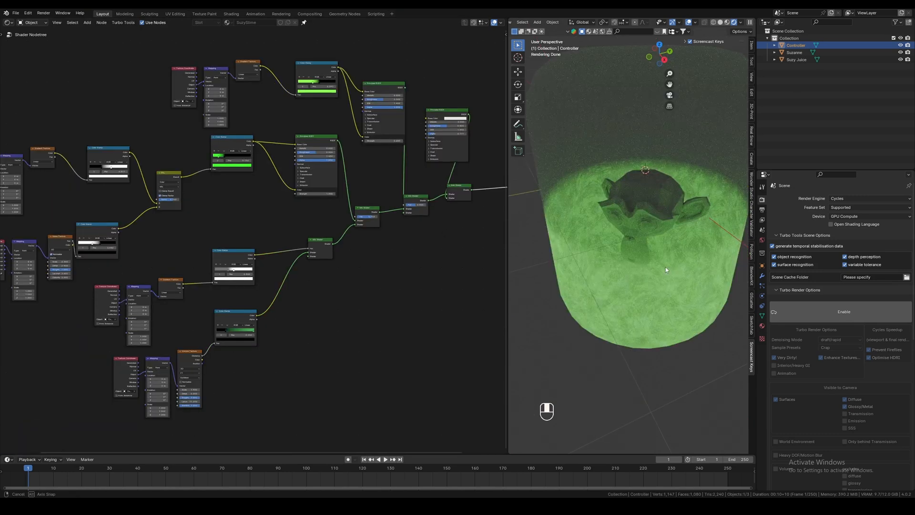
# - Add a horizontal loop cut around the Suzy Juice mesh, slid up to just above the slime's surface
pyautogui.moveTo(665, 267); pyautogui.dragTo(663, 268, button='middle')
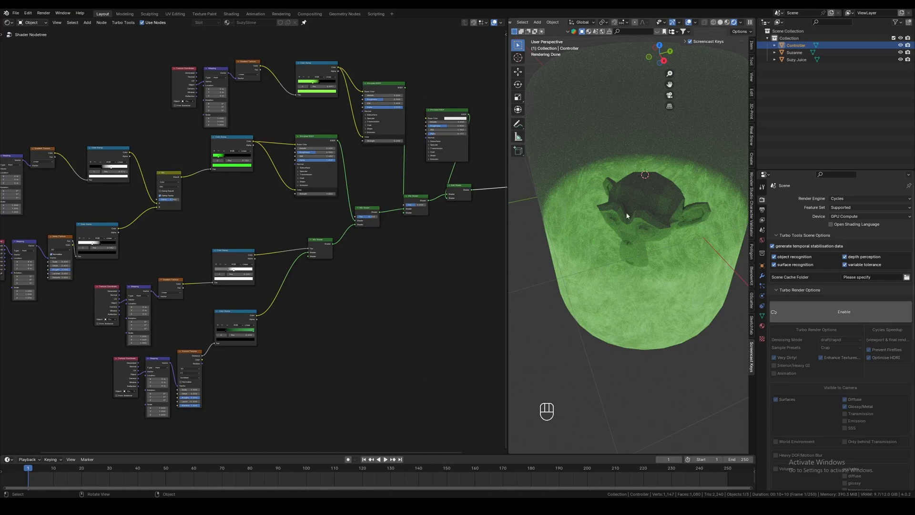
pyautogui.moveTo(637, 199); pyautogui.dragTo(635, 252, button='middle')
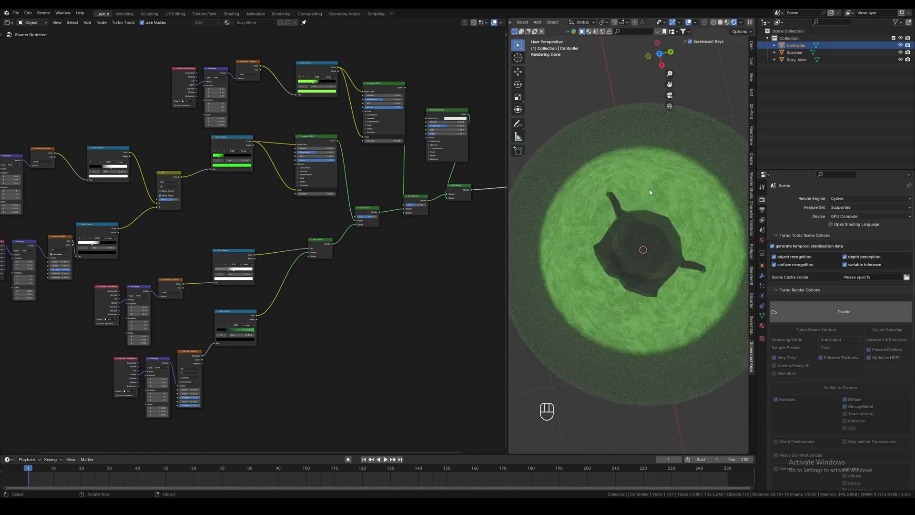
pyautogui.moveTo(649, 190); pyautogui.dragTo(671, 183, button='middle')
pyautogui.click(683, 168)
pyautogui.press('Tab')
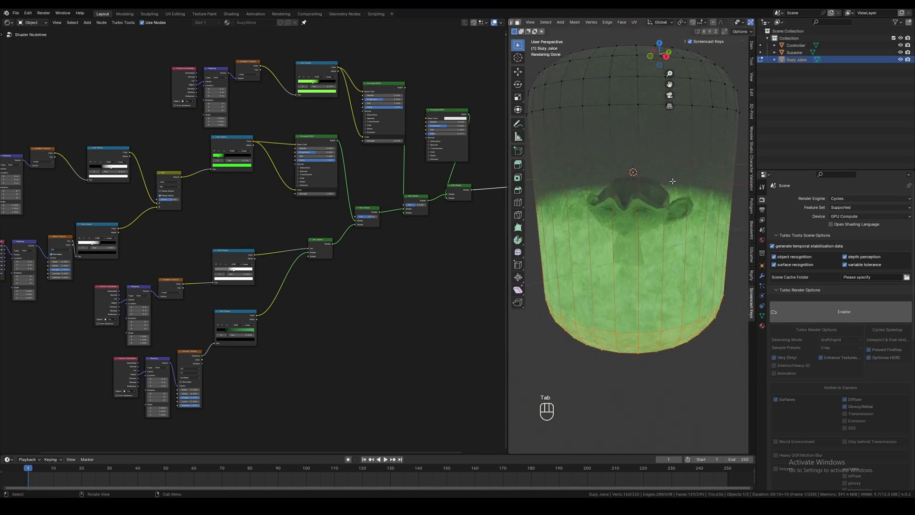
pyautogui.hotkey('ctrl', 'r')
pyautogui.click(651, 195)
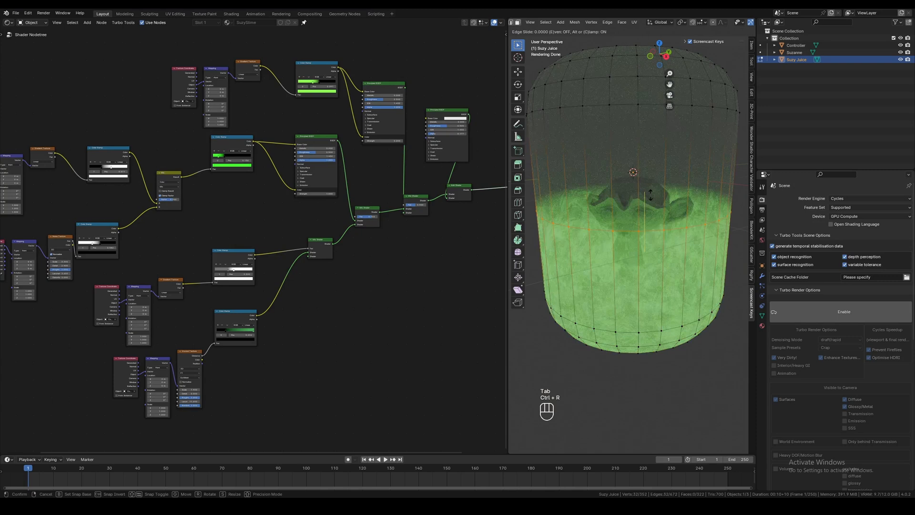
pyautogui.click(651, 168)
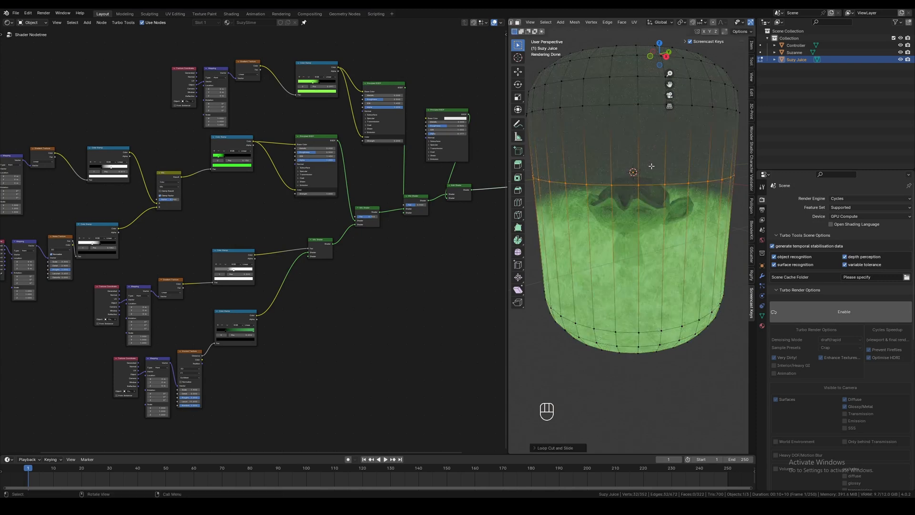
# - Duplicate the new edge loop in place and return to Object Mode
pyautogui.hotkey('shift', 'd')
pyautogui.rightClick(677, 120)
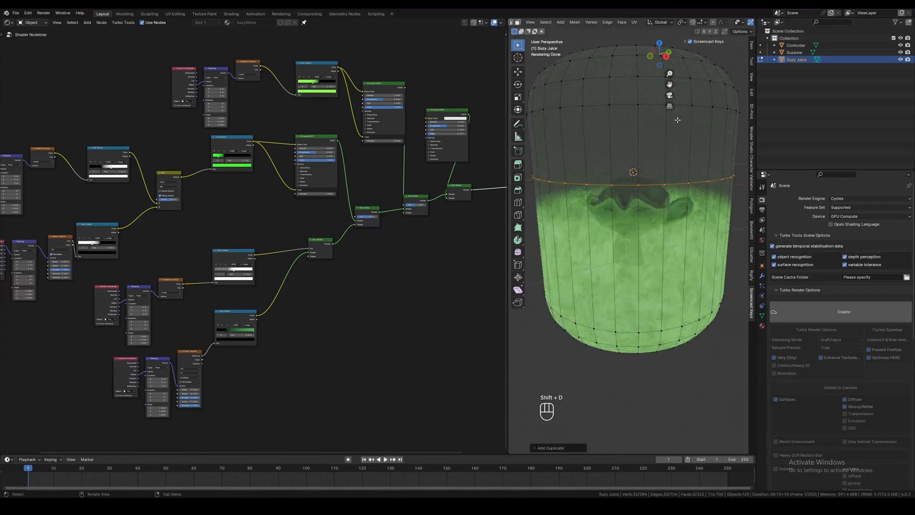
pyautogui.press('Tab')
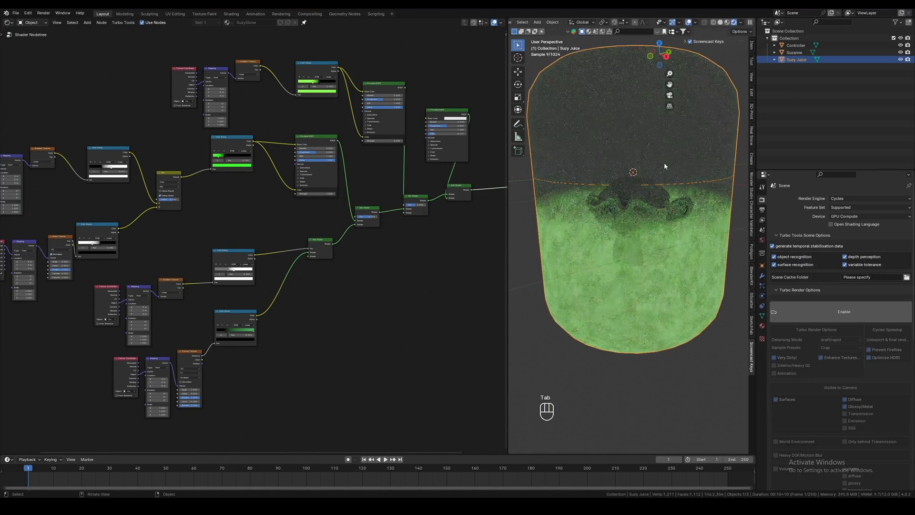
pyautogui.click(774, 59)
pyautogui.press('h')
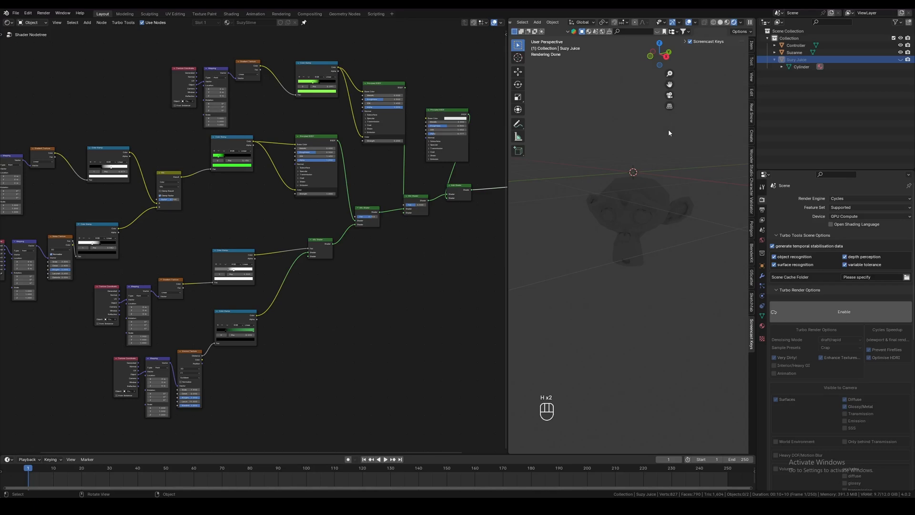
pyautogui.hotkey('alt', 'h')
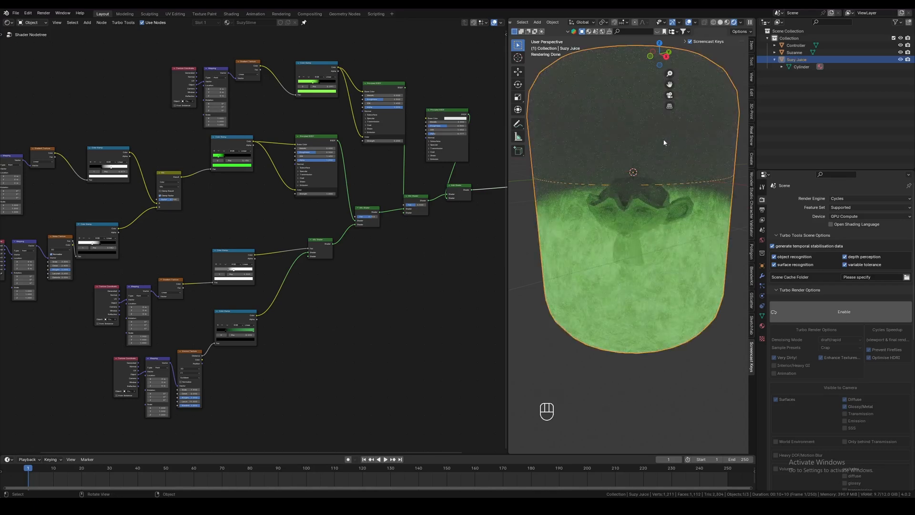
# - Separate the duplicated edge loop from the Suzy Juice mesh into its own object
pyautogui.press('Tab')
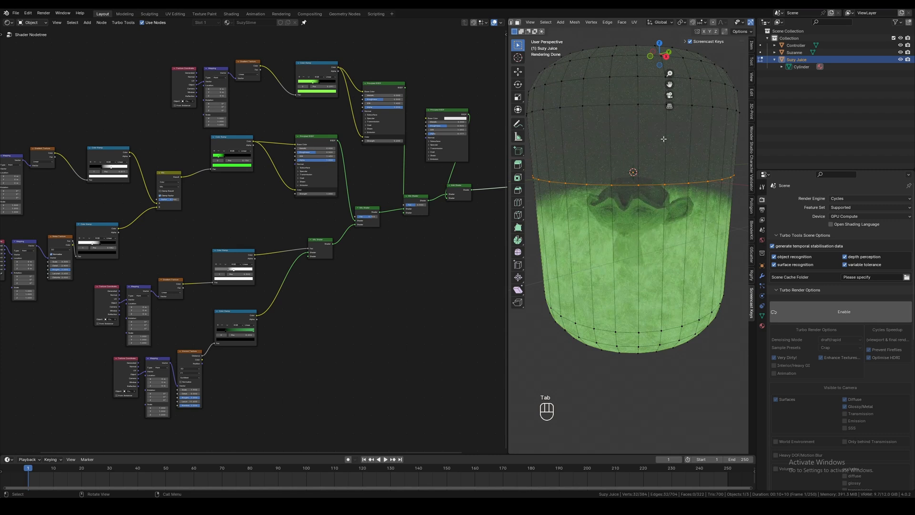
pyautogui.press('p')
pyautogui.click(625, 185)
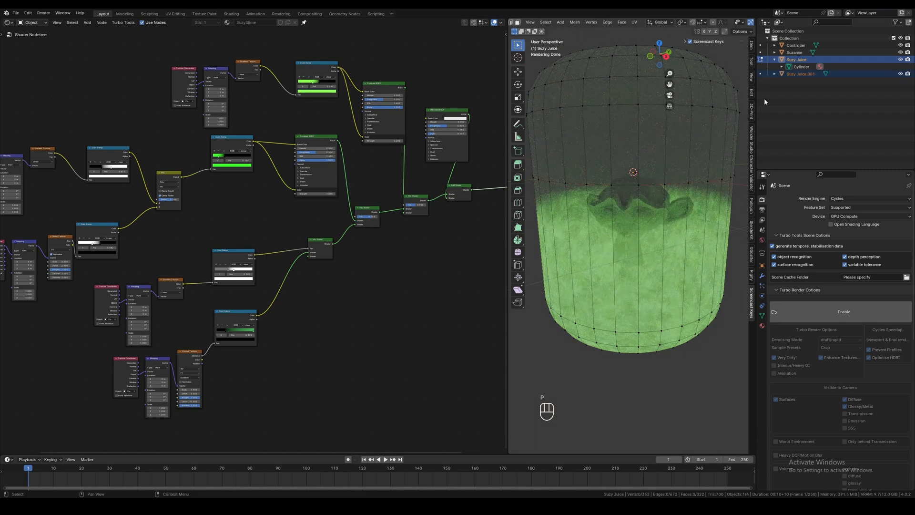
# - Return to Object Mode and hide Suzy Juice so only Suzanne and the separated ring remain in view
pyautogui.click(800, 74)
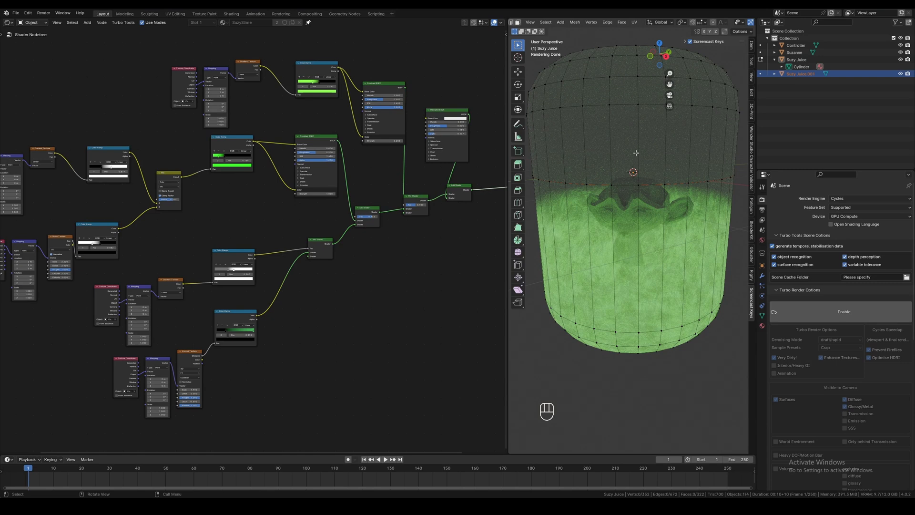
pyautogui.press('Tab')
pyautogui.press('h')
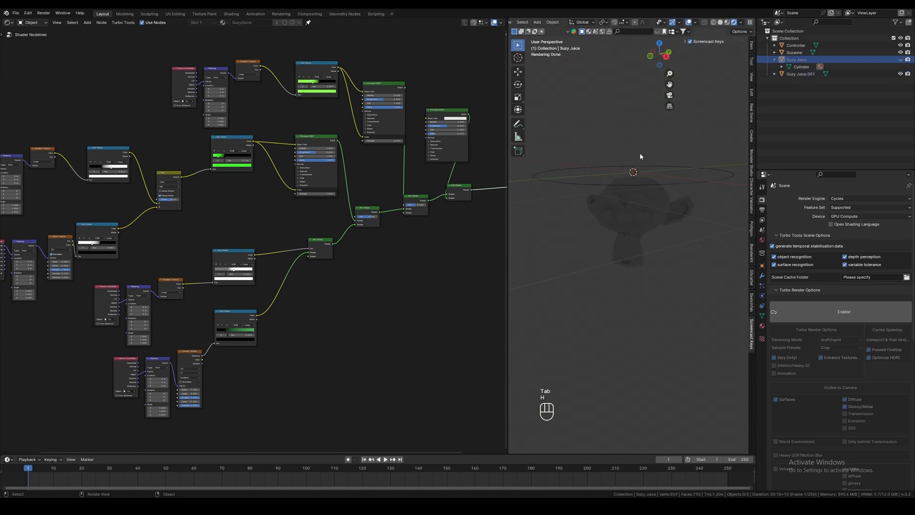
# - Fill the separated ring with a single face to make a flat disc, and return to Object Mode
pyautogui.moveTo(716, 207); pyautogui.dragTo(719, 232, button='middle')
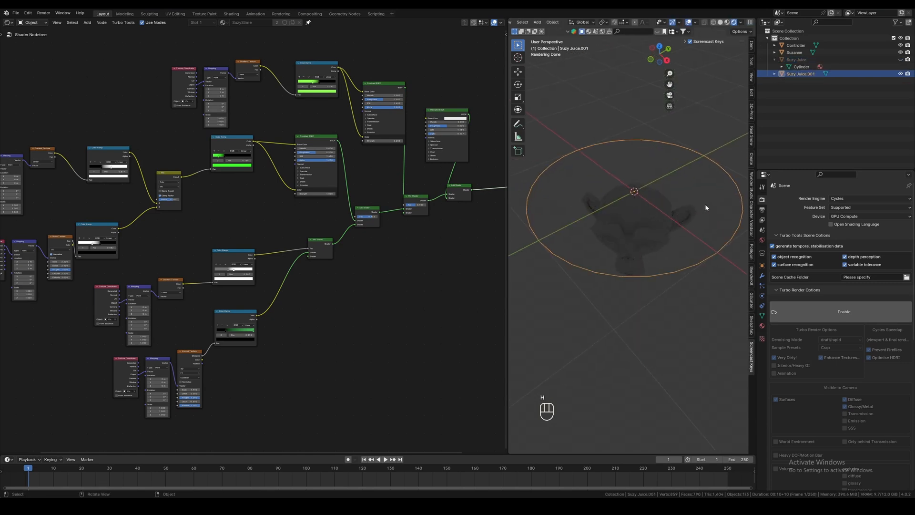
pyautogui.press('Tab')
pyautogui.press('a')
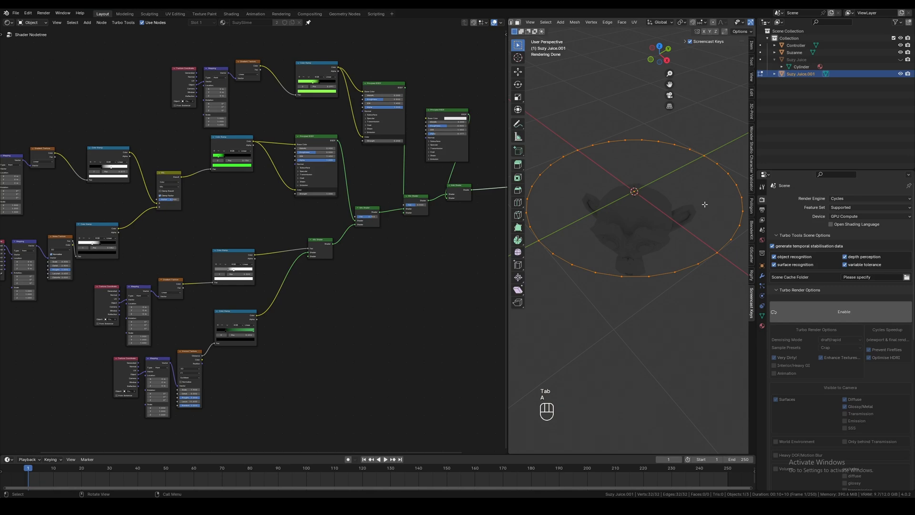
pyautogui.press('f')
pyautogui.press('Tab')
pyautogui.moveTo(704, 204); pyautogui.dragTo(693, 137, button='middle')
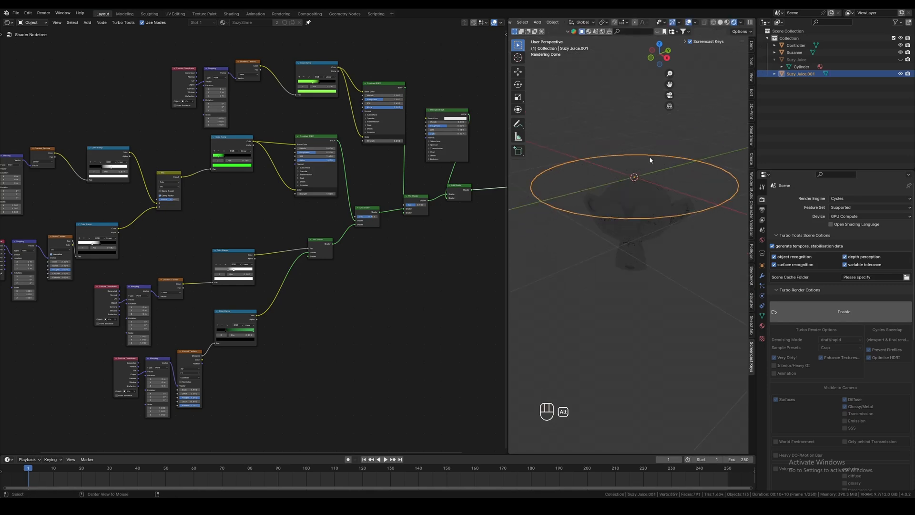
# - Reveal Suzy Juice and lower the disc along Z to the slime's surface
pyautogui.hotkey('alt', 'h')
pyautogui.click(762, 75)
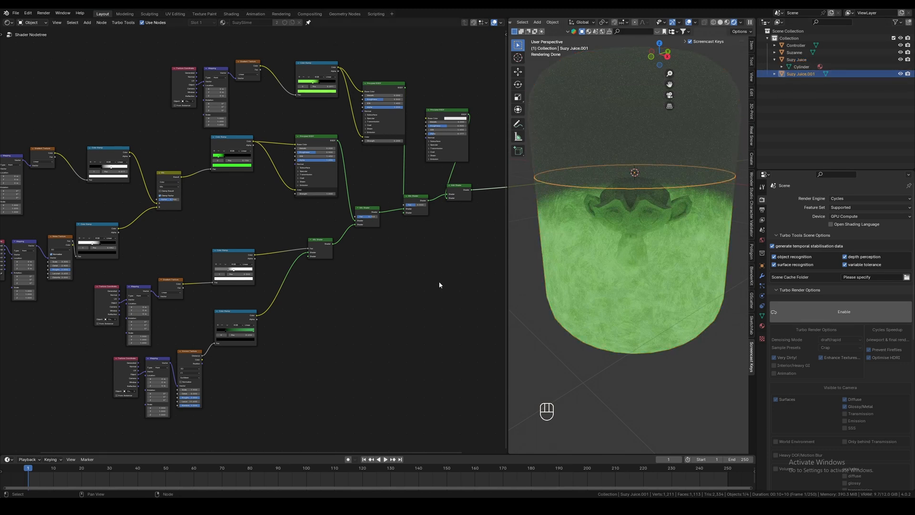
pyautogui.press('g')
pyautogui.press('z')
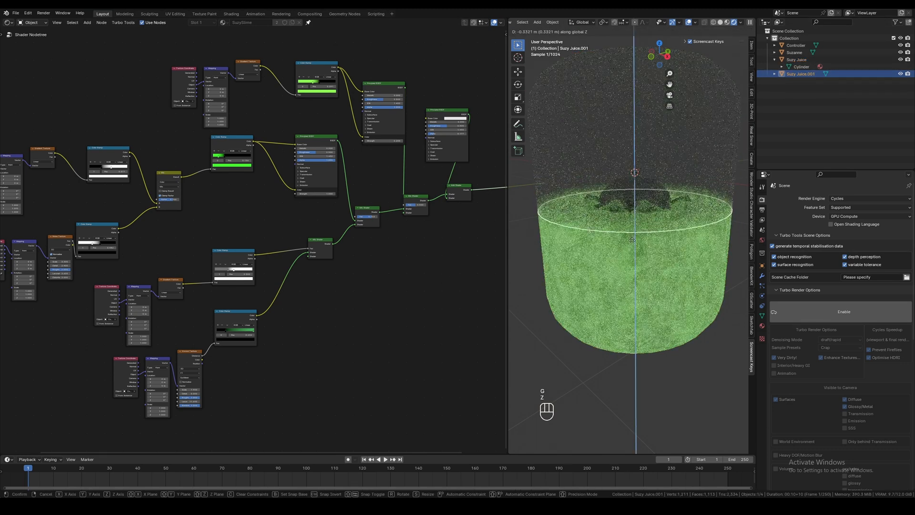
pyautogui.click(633, 231)
pyautogui.moveTo(668, 265); pyautogui.dragTo(669, 252, button='middle')
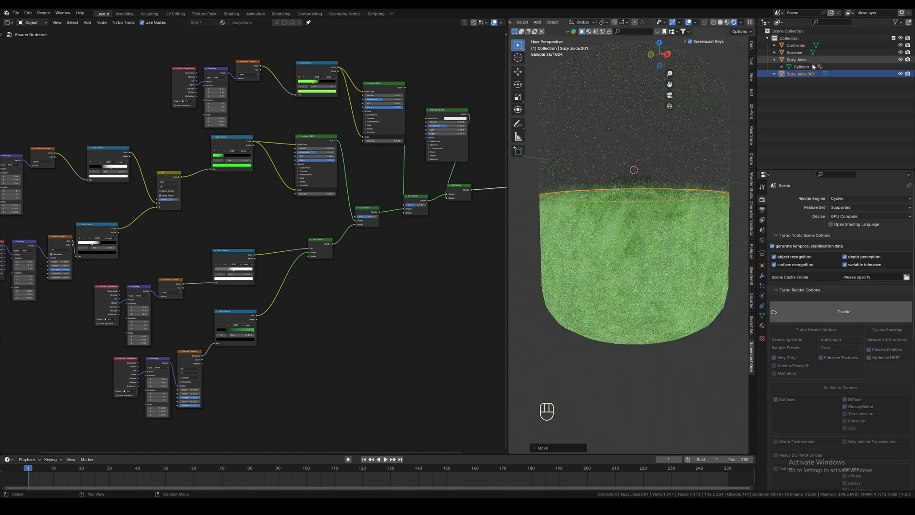
# - Rename the disc object as TOP
pyautogui.doubleClick(790, 74)
pyautogui.write('Top')
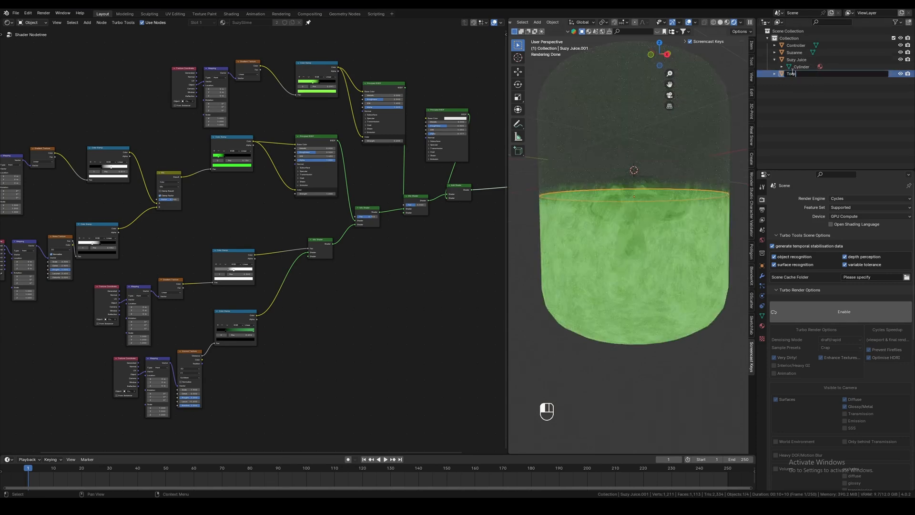
pyautogui.press('Return')
pyautogui.doubleClick(795, 75)
pyautogui.write('TOP')
pyautogui.press('Return')
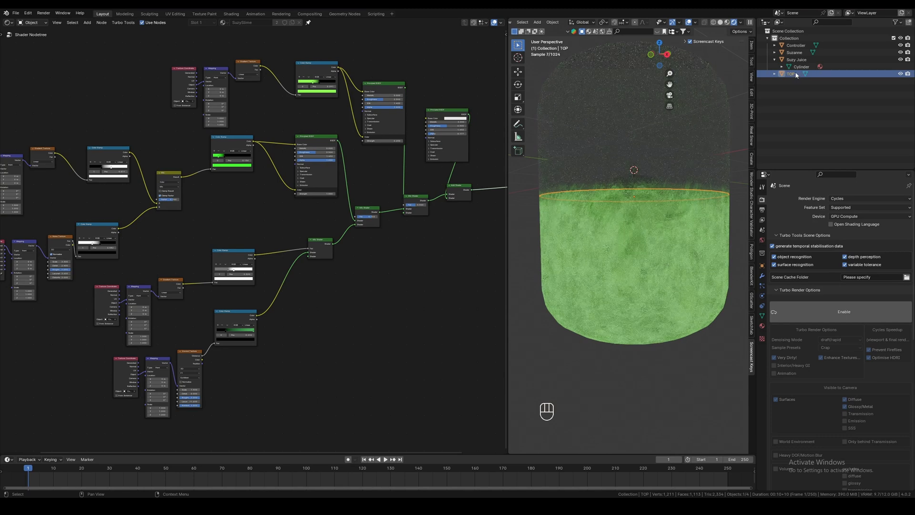
# - Lower the TOP disc slightly further along Z to fit the slime's surface
pyautogui.moveTo(671, 136); pyautogui.dragTo(651, 241, button='middle')
pyautogui.press('g')
pyautogui.press('z')
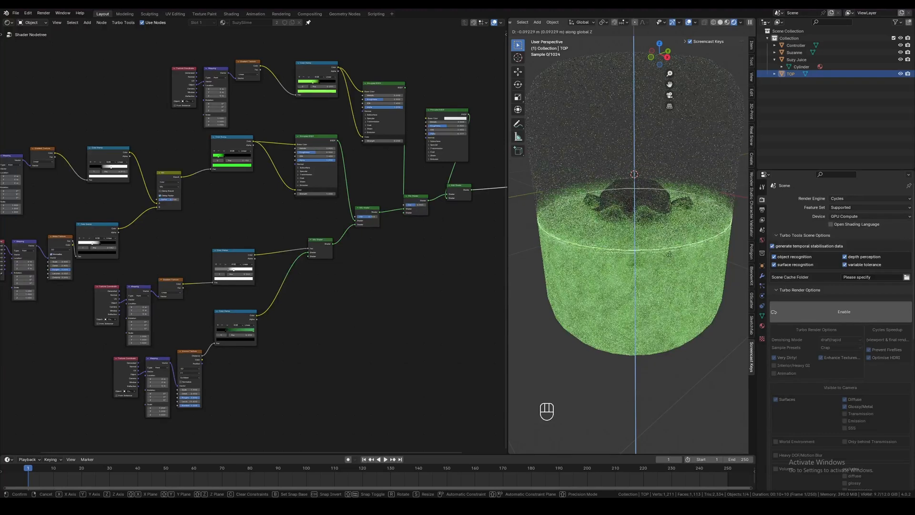
pyautogui.click(673, 251)
# - Parent the TOP disc to the Controller object
pyautogui.moveTo(673, 251); pyautogui.dragTo(663, 219, button='middle')
pyautogui.scroll(-3, 667, 224)
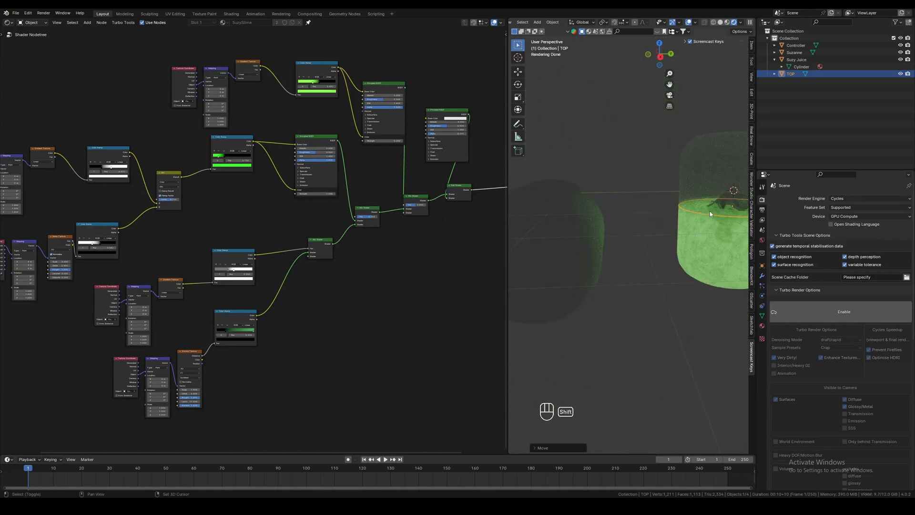
pyautogui.keyDown('shift'); pyautogui.click(589, 221); pyautogui.keyUp('shift')
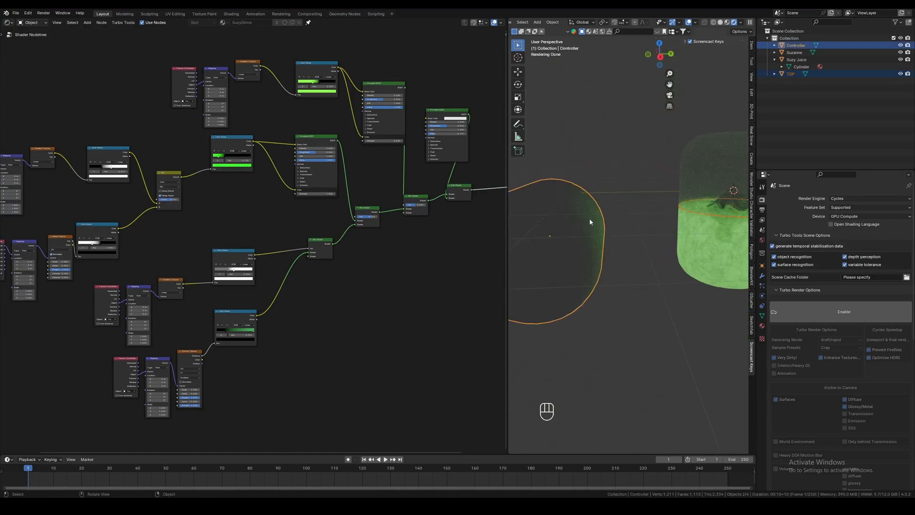
pyautogui.hotkey('ctrl', 'p')
pyautogui.click(590, 220)
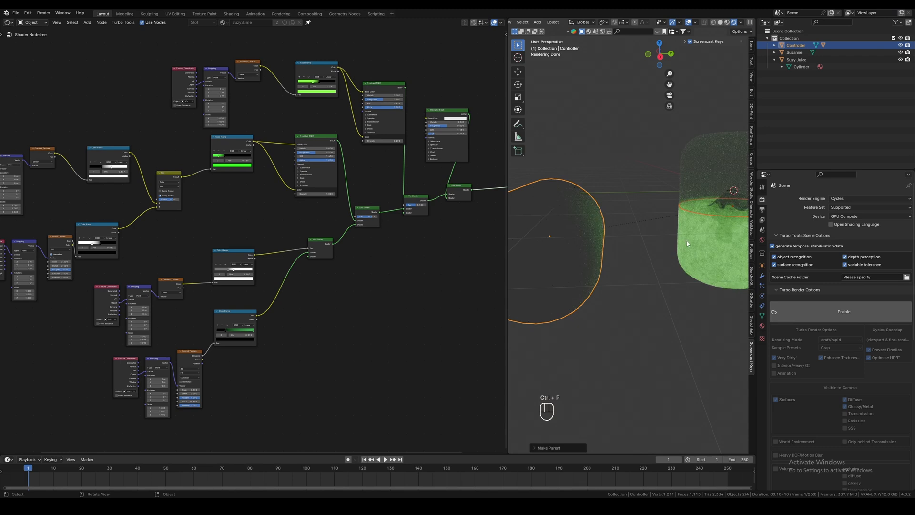
# - Lower the Controller along Z to test how the slime level and the parented TOP disc follow
pyautogui.click(604, 234)
pyautogui.press('g')
pyautogui.press('z')
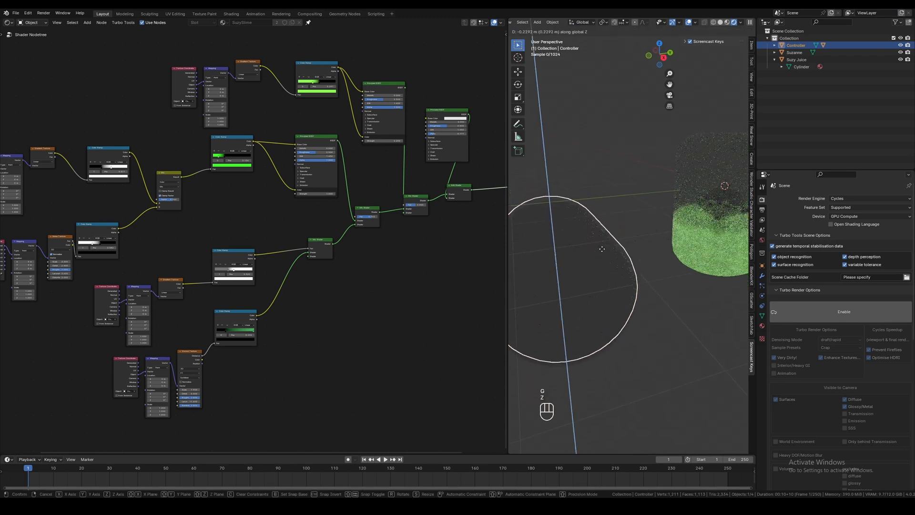
pyautogui.click(602, 249)
pyautogui.moveTo(601, 251)
pyautogui.keyDown('shift'); pyautogui.mouseDown(button='middle')
pyautogui.moveTo(581, 250)
pyautogui.moveTo(619, 246)
pyautogui.mouseUp(button='middle'); pyautogui.keyUp('shift')
pyautogui.scroll(1, 630, 245)
pyautogui.scroll(-1, 582, 229)
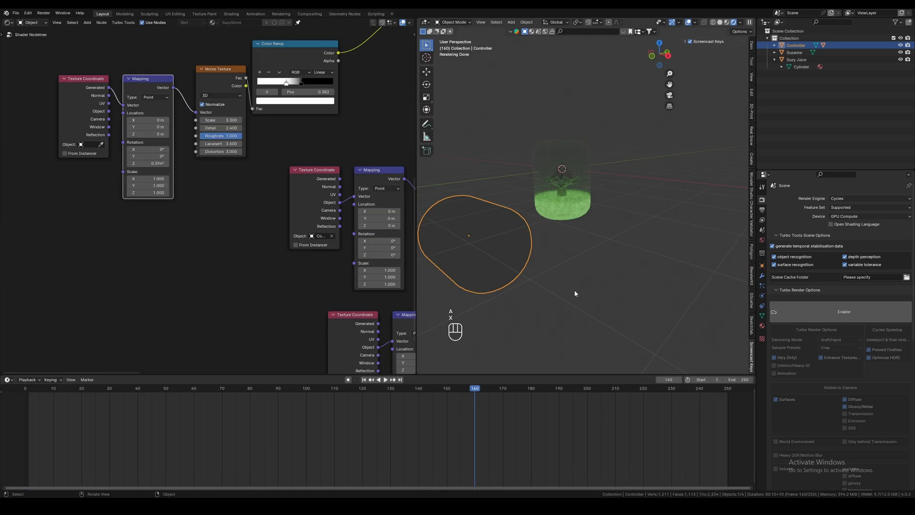
# - Raise the Controller along Z until the slime reaches about the top of Suzanne's head
pyautogui.press('g')
pyautogui.press('z')
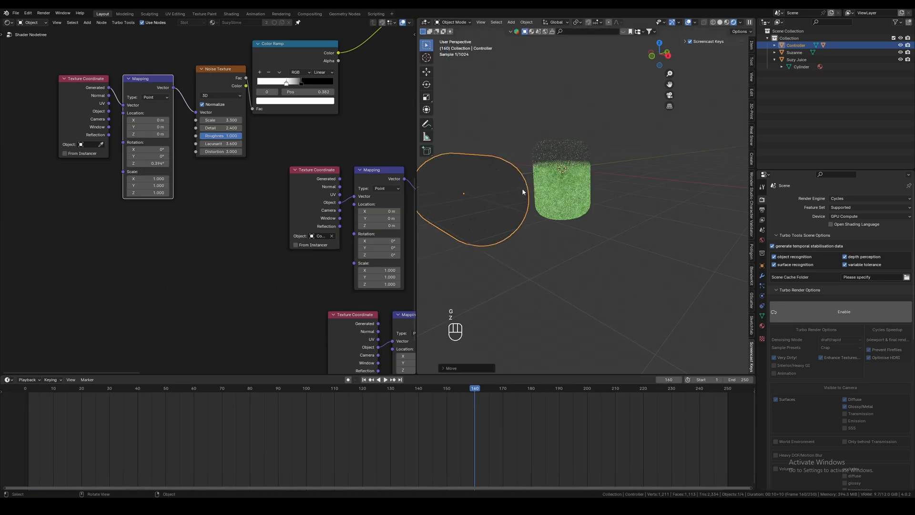
pyautogui.press('g')
pyautogui.click(531, 218)
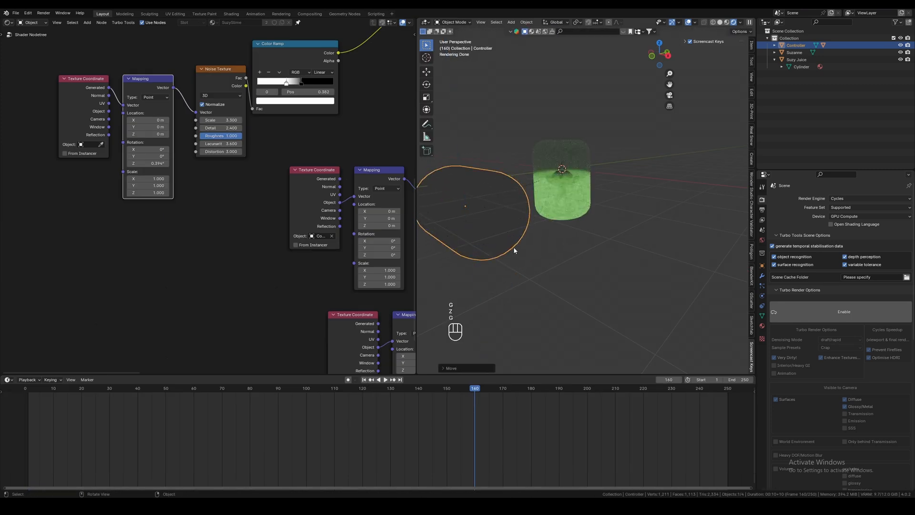
# - Keyframe the Controller at its raised height and move that keyframe to frame 1
pyautogui.press('i')
pyautogui.click(490, 298)
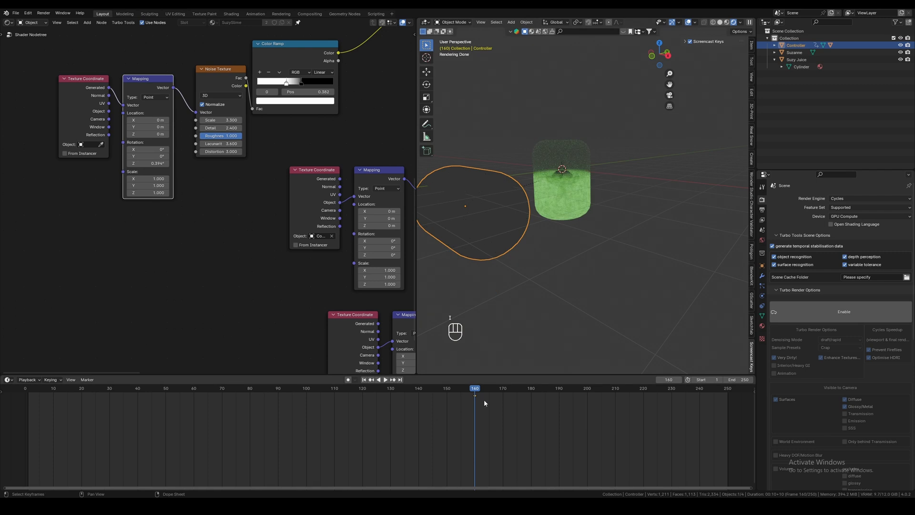
pyautogui.moveTo(476, 397); pyautogui.dragTo(301, 413)
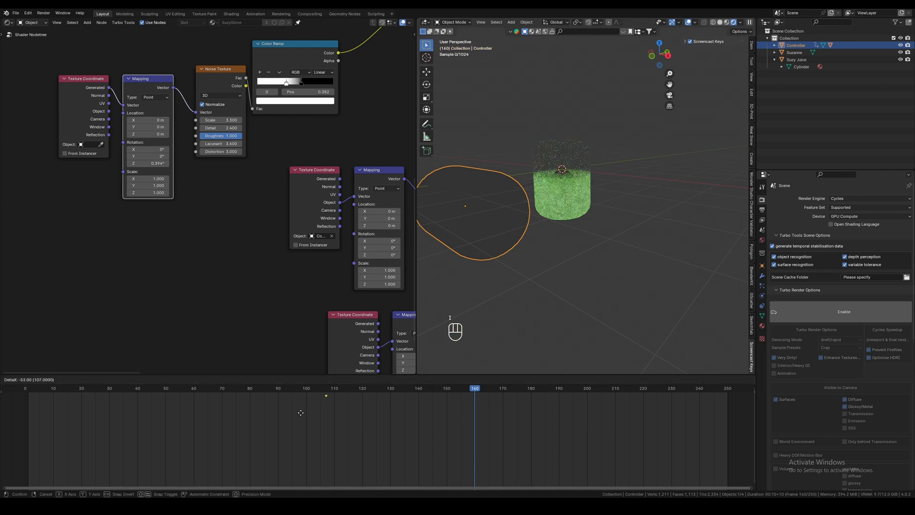
pyautogui.click(29, 408)
# - At frame 100, lower the Controller along Z so the slime sinks near the container's base, and keyframe it
pyautogui.moveTo(36, 390); pyautogui.dragTo(307, 401)
pyautogui.press('g')
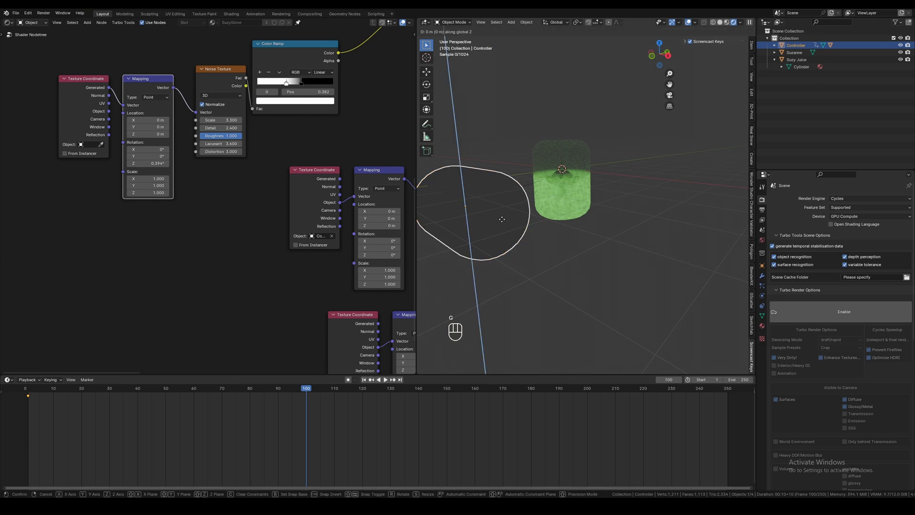
pyautogui.click(516, 251)
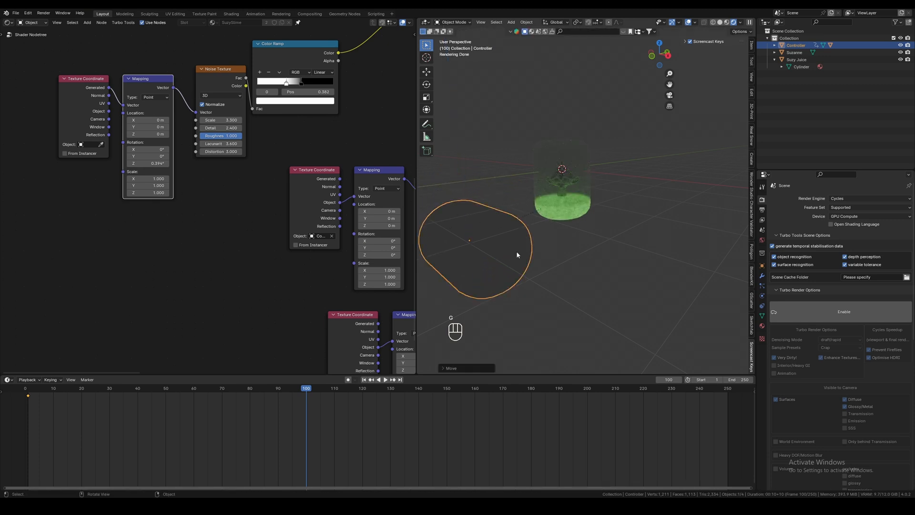
pyautogui.press('i')
pyautogui.click(516, 251)
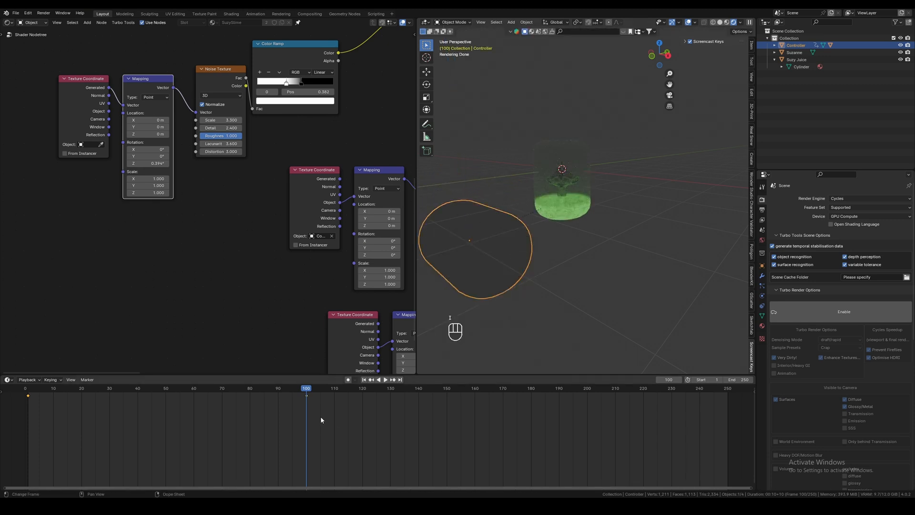
# - Set the interpolation of both Controller keyframes to Linear
pyautogui.moveTo(333, 407); pyautogui.dragTo(36, 401)
pyautogui.press('t')
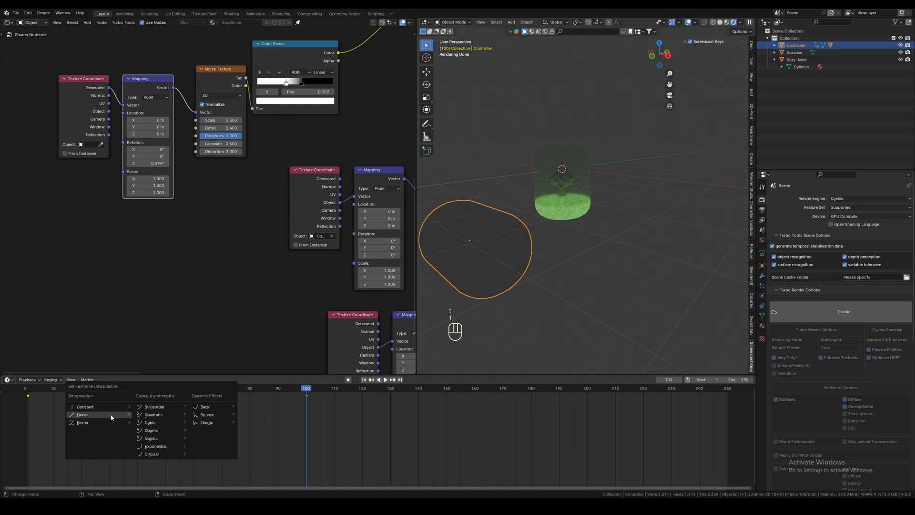
pyautogui.click(110, 414)
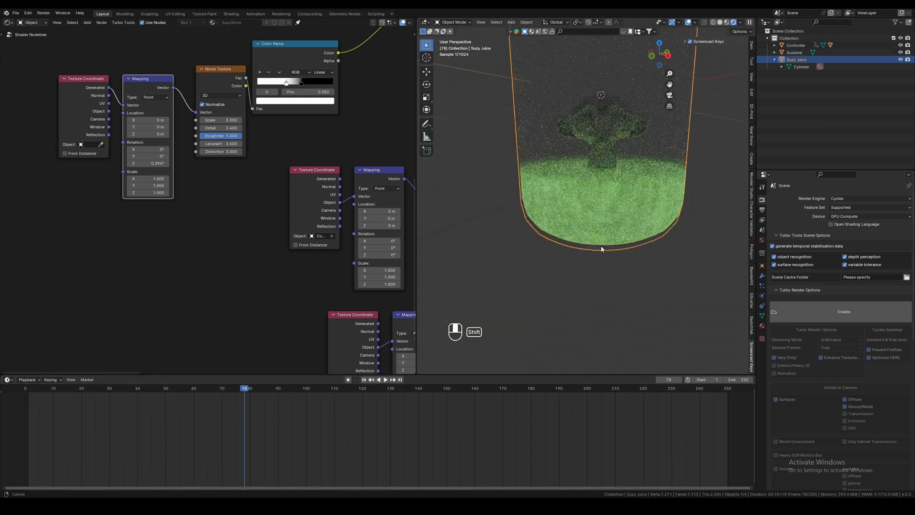
# - Examine the Suzy Juice shader tree, focusing on the Noise Texture and the Mapping node that feeds it
pyautogui.keyDown('shift'); pyautogui.moveTo(602, 247); pyautogui.dragTo(597, 288, button='middle'); pyautogui.keyUp('shift')
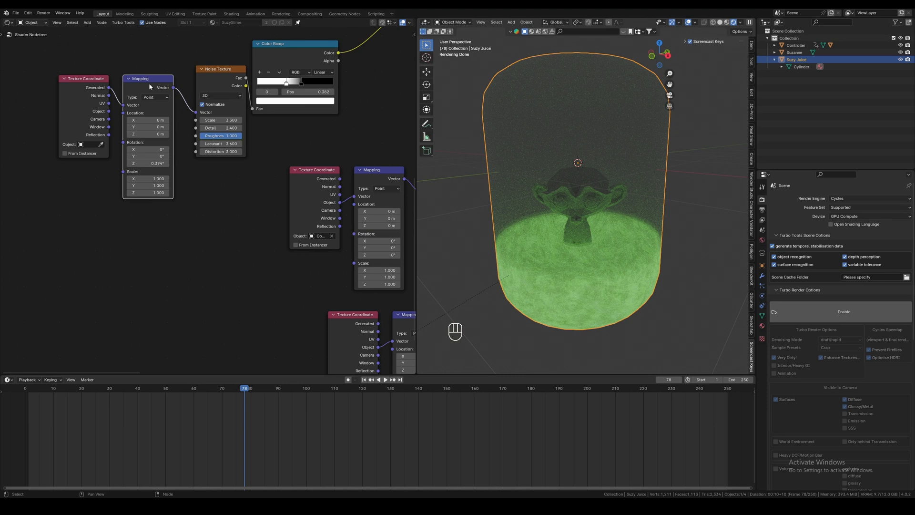
pyautogui.scroll(-3, 208, 202)
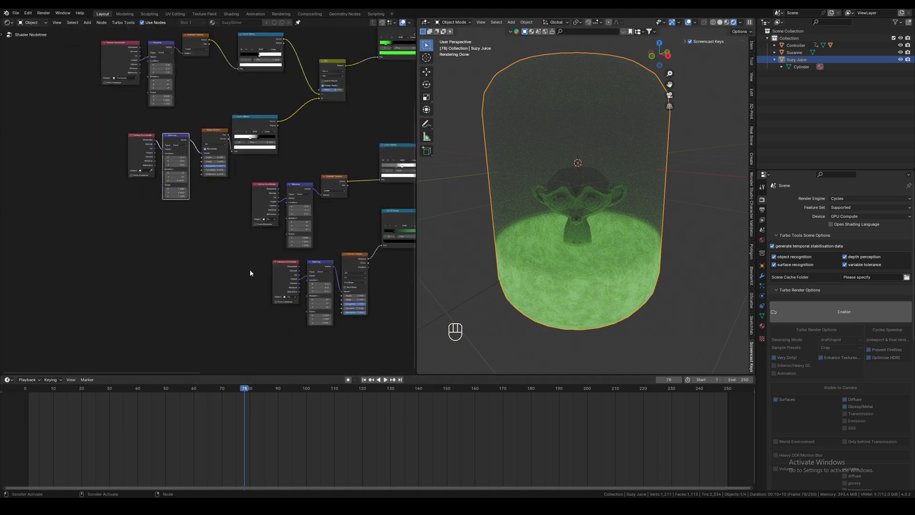
pyautogui.scroll(-4, 250, 273)
pyautogui.moveTo(298, 266); pyautogui.dragTo(269, 257, button='middle')
pyautogui.moveTo(270, 136); pyautogui.dragTo(248, 175, button='middle')
pyautogui.moveTo(384, 134); pyautogui.dragTo(220, 139, button='middle')
pyautogui.moveTo(109, 172); pyautogui.dragTo(244, 163, button='middle')
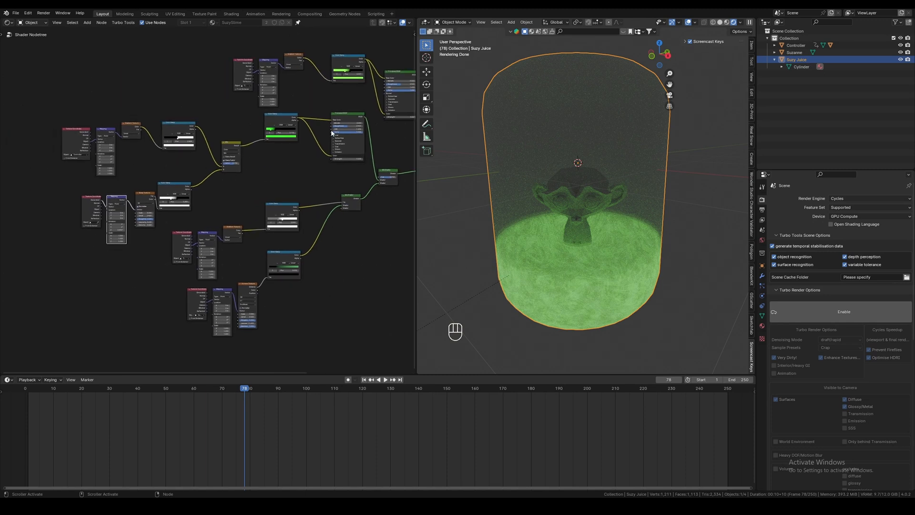
pyautogui.scroll(5, 119, 203)
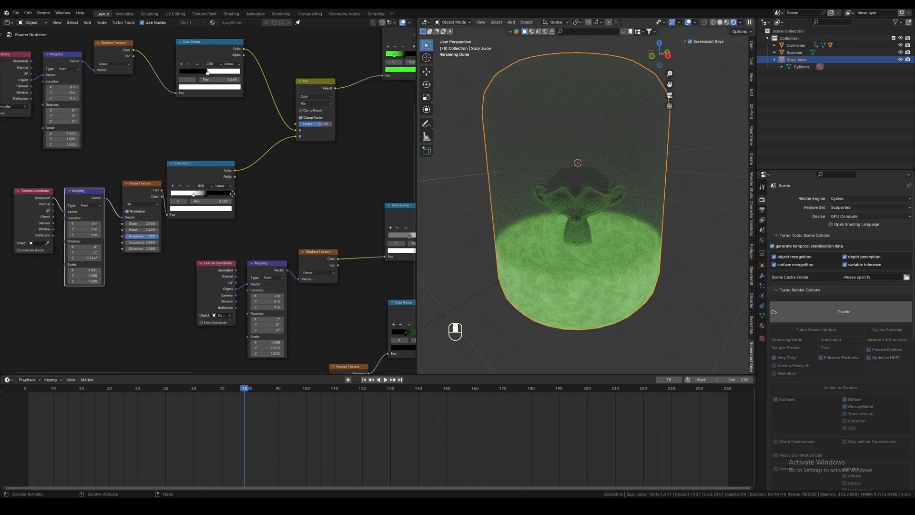
pyautogui.moveTo(211, 195); pyautogui.dragTo(210, 165, button='middle')
pyautogui.click(287, 132)
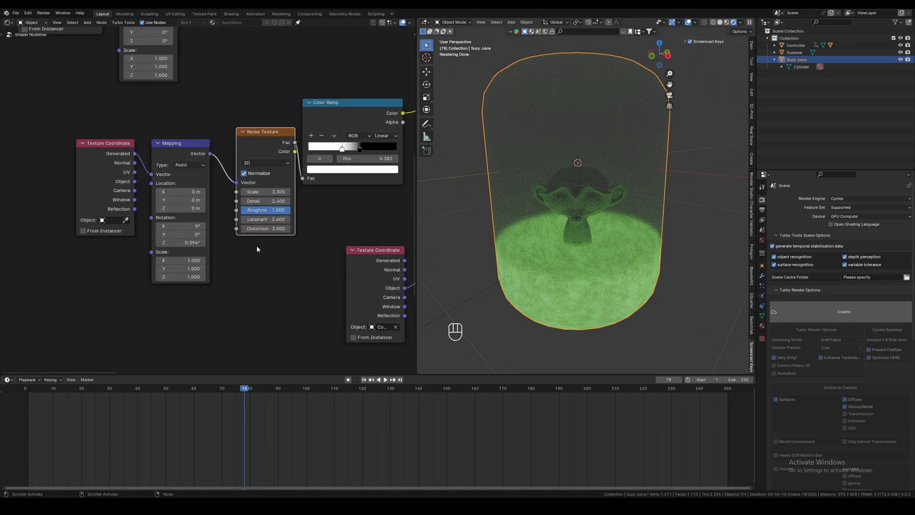
pyautogui.scroll(-4, 264, 213)
pyautogui.moveTo(266, 225); pyautogui.dragTo(259, 251, button='middle')
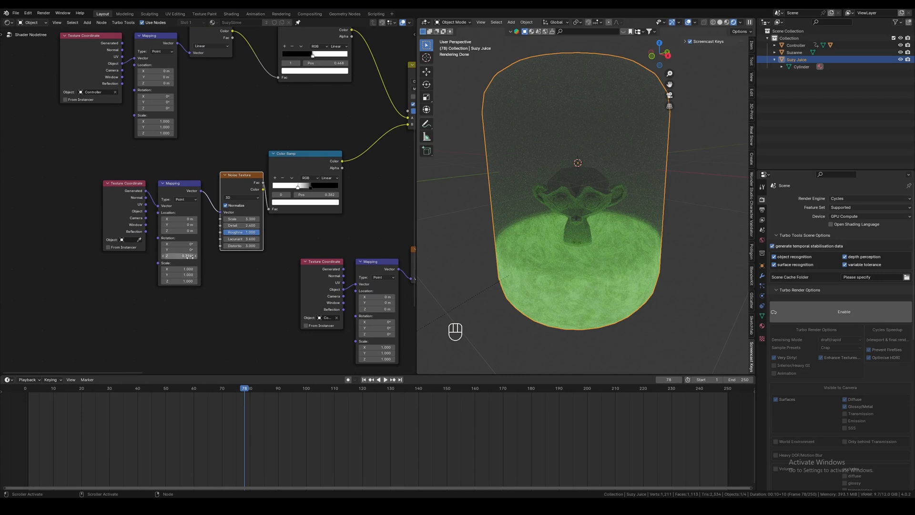
# - Increase the Z rotation on the Noise Texture's Mapping node and keyframe the rotation at frame 1
pyautogui.moveTo(181, 256); pyautogui.dragTo(205, 255)
pyautogui.moveTo(235, 388); pyautogui.dragTo(28, 381)
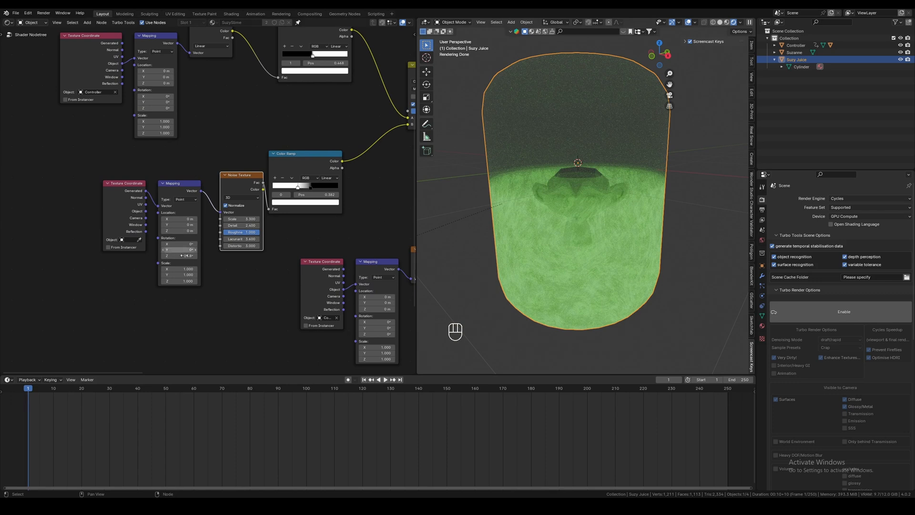
pyautogui.press('i')
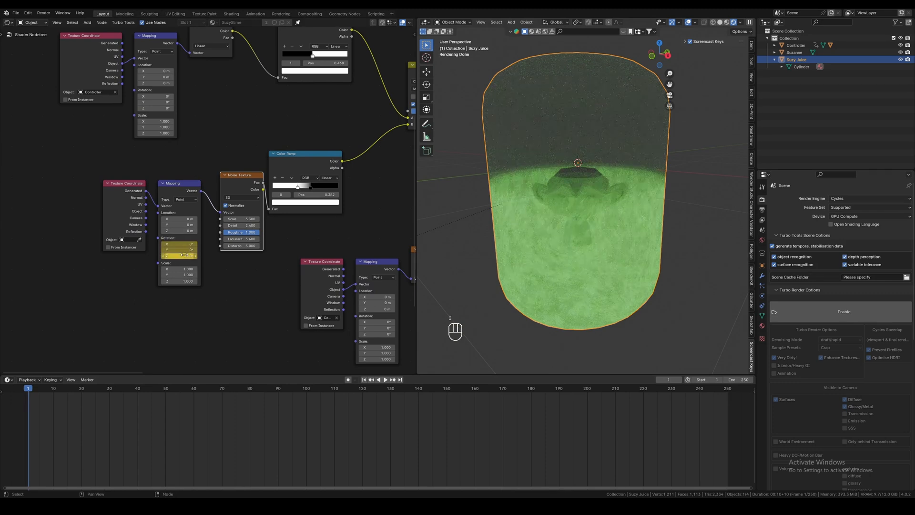
pyautogui.click(184, 194)
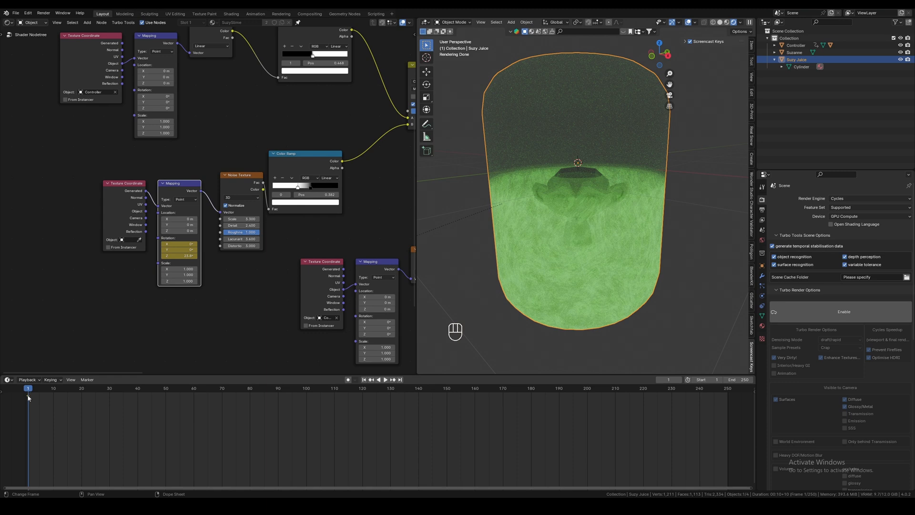
# - At frame 100, lower the Z rotation of the Noise Texture's Mapping node and keyframe it
pyautogui.press('space')
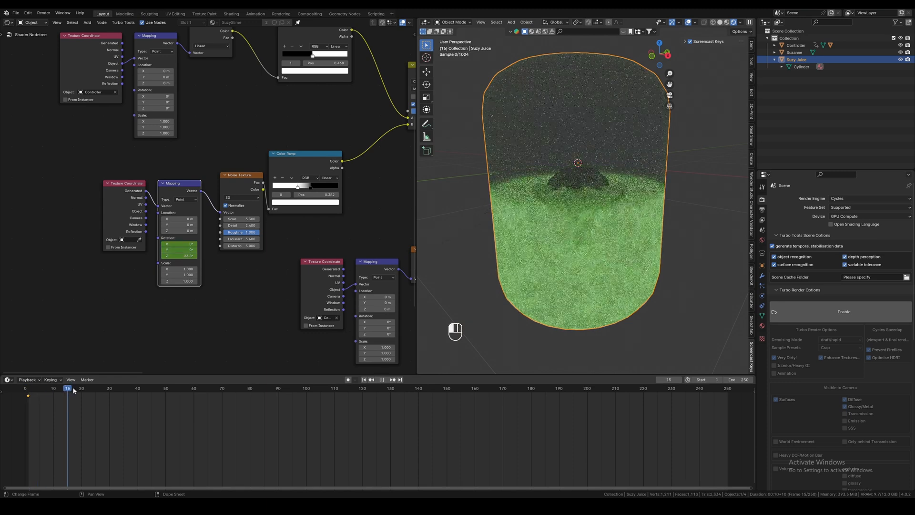
pyautogui.click(267, 387)
pyautogui.press('space')
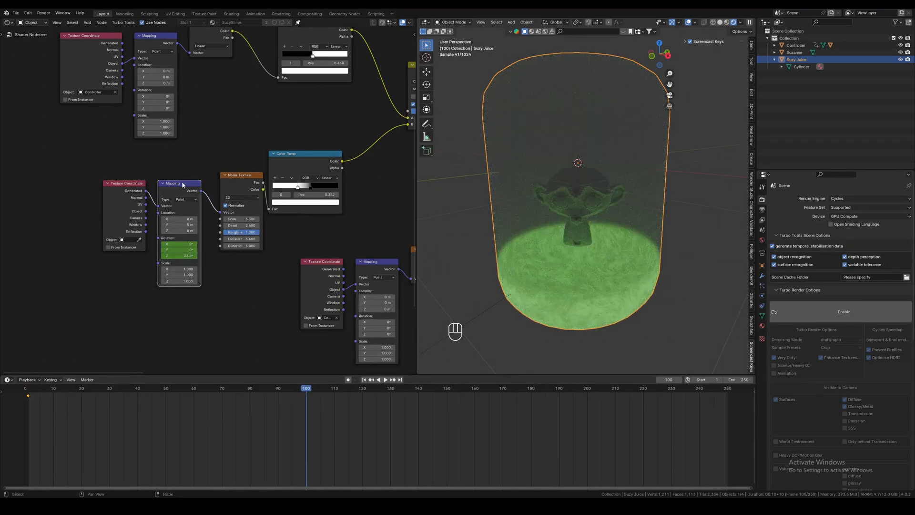
pyautogui.moveTo(179, 256); pyautogui.dragTo(151, 256)
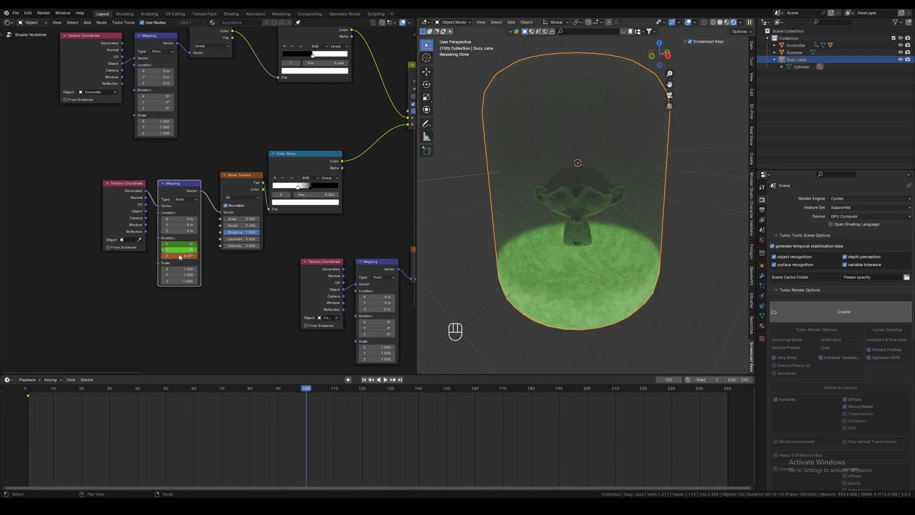
# - Play the animation from the start and check the swirling slime from a side view of the container
pyautogui.moveTo(309, 389); pyautogui.dragTo(28, 373)
pyautogui.press('space')
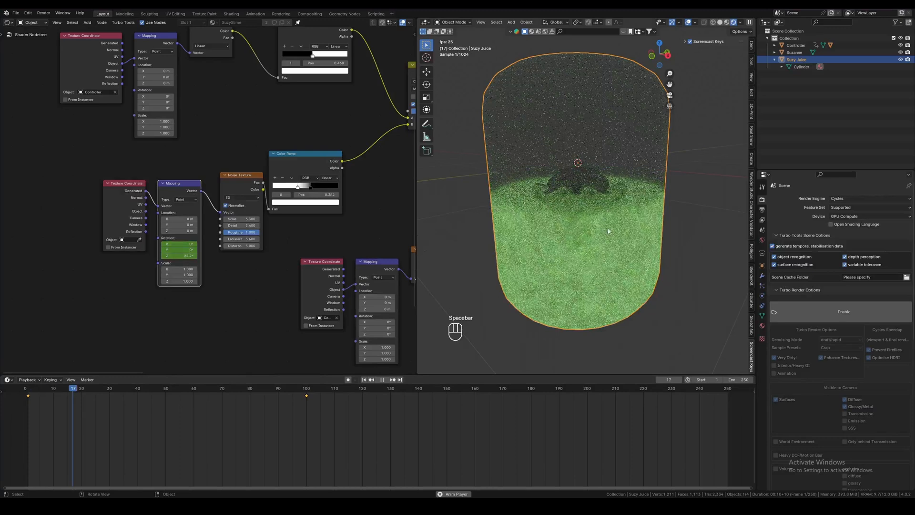
pyautogui.moveTo(585, 178); pyautogui.dragTo(647, 243, button='middle')
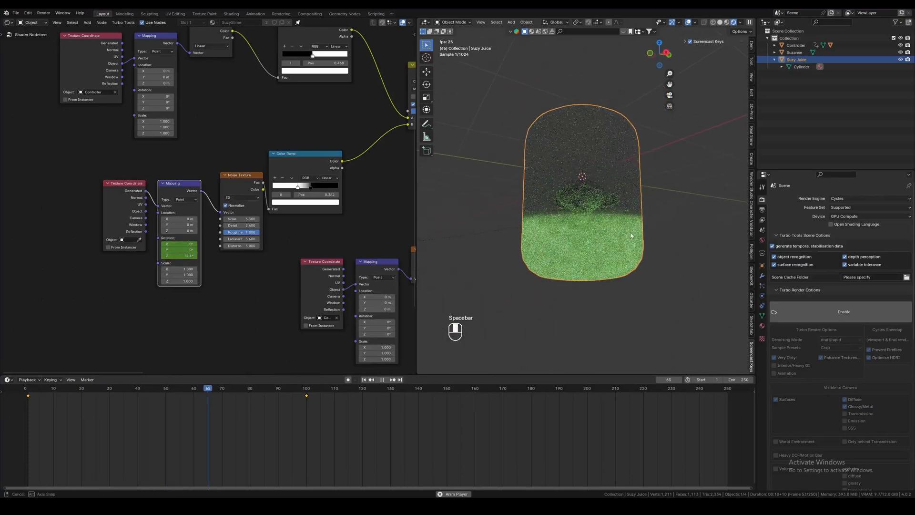
pyautogui.press('space')
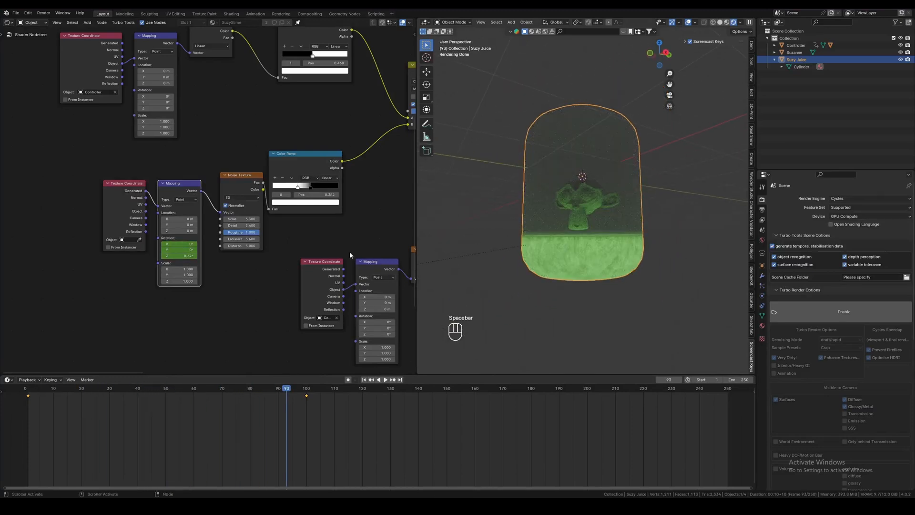
# - Keyframe the Location of the Voronoi Texture's Mapping node at frame 1 with all axes at 0 m
pyautogui.keyDown('shift'); pyautogui.scroll(-3, 236, 254); pyautogui.keyUp('shift')
pyautogui.scroll(-7, 238, 266)
pyautogui.moveTo(249, 268); pyautogui.dragTo(243, 70, button='middle')
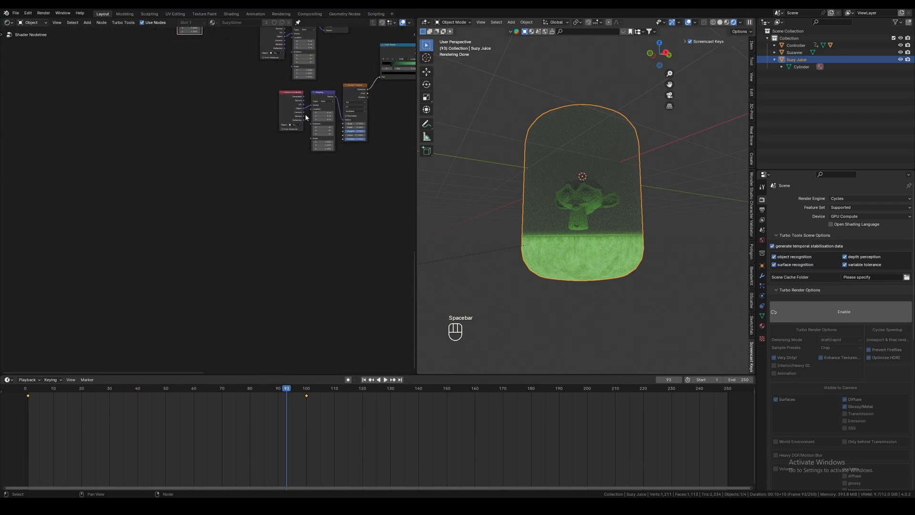
pyautogui.scroll(5, 280, 175)
pyautogui.moveTo(280, 174); pyautogui.dragTo(248, 224, button='middle')
pyautogui.scroll(4, 206, 200)
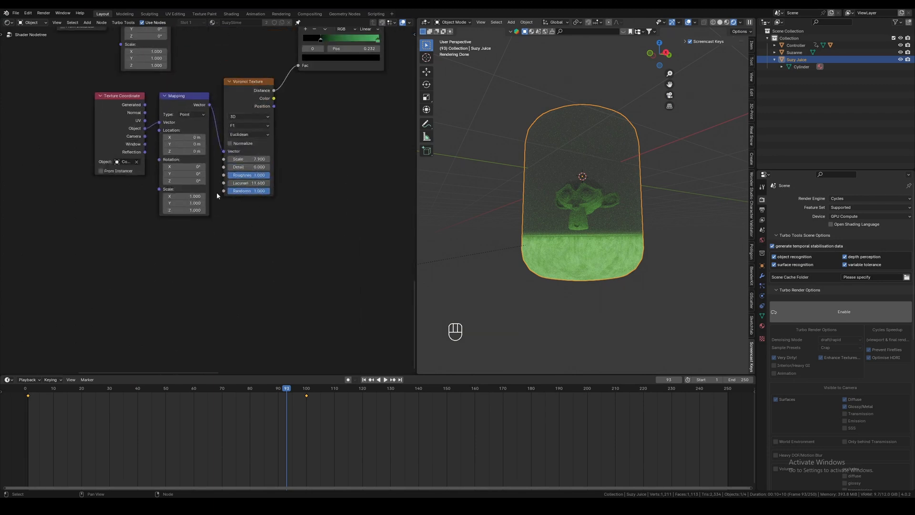
pyautogui.scroll(2, 242, 258)
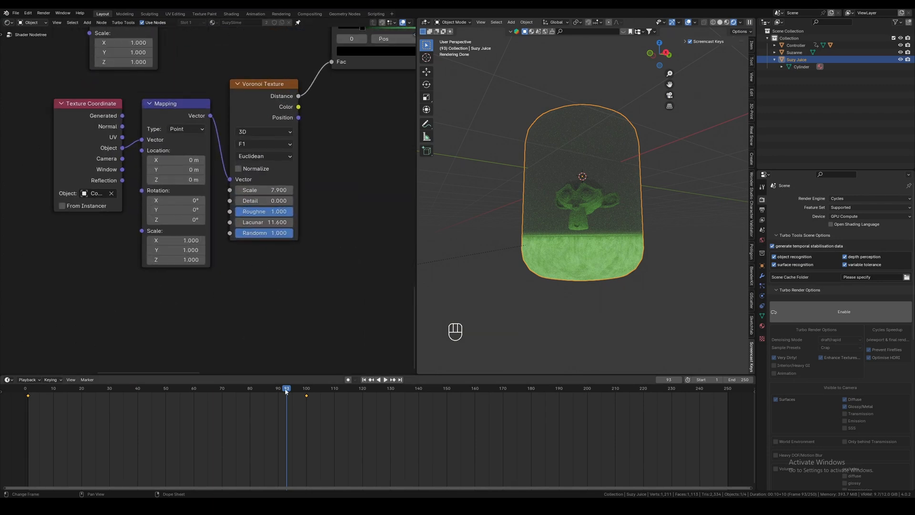
pyautogui.click(181, 115)
pyautogui.moveTo(285, 392); pyautogui.dragTo(26, 396)
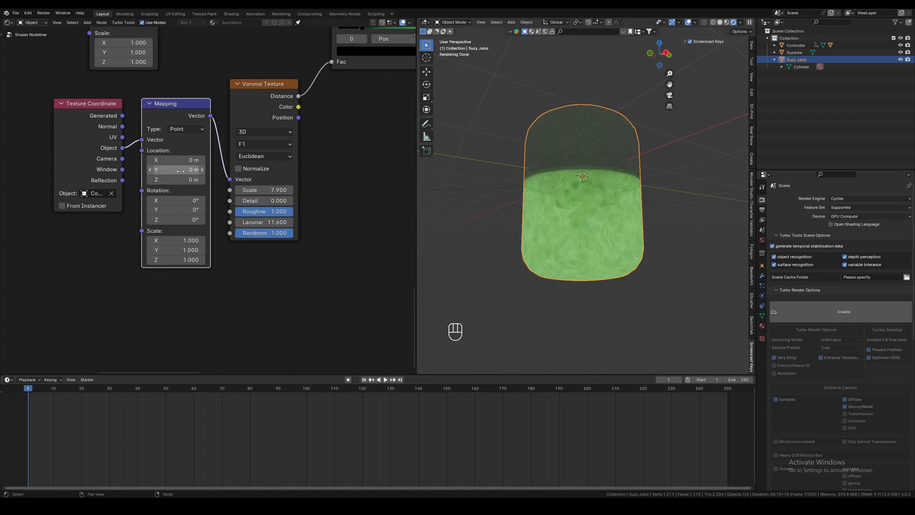
pyautogui.press('i')
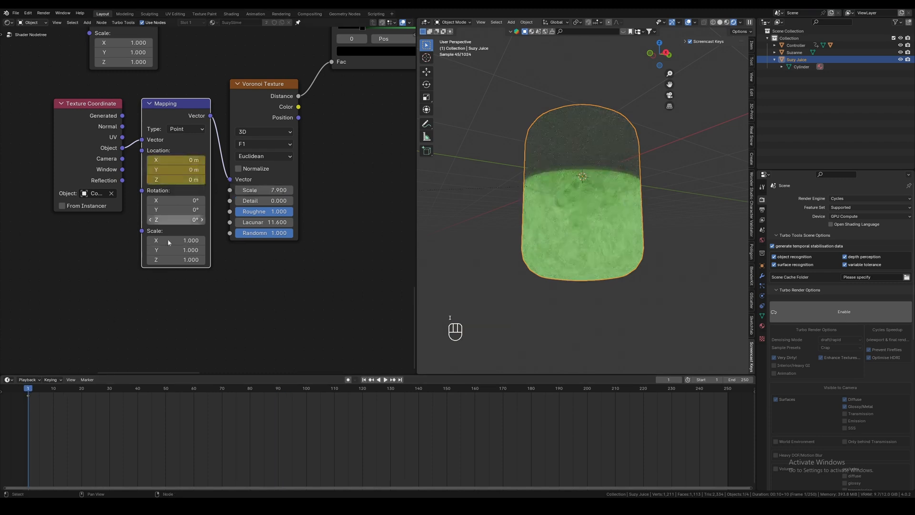
# - At frame 100, set the Voronoi Mapping node's Y location to 7.8 m and keyframe it
pyautogui.moveTo(57, 389); pyautogui.dragTo(306, 392)
pyautogui.moveTo(177, 170)
pyautogui.mouseDown()
pyautogui.moveTo(195, 170)
pyautogui.moveTo(176, 170)
pyautogui.mouseUp()
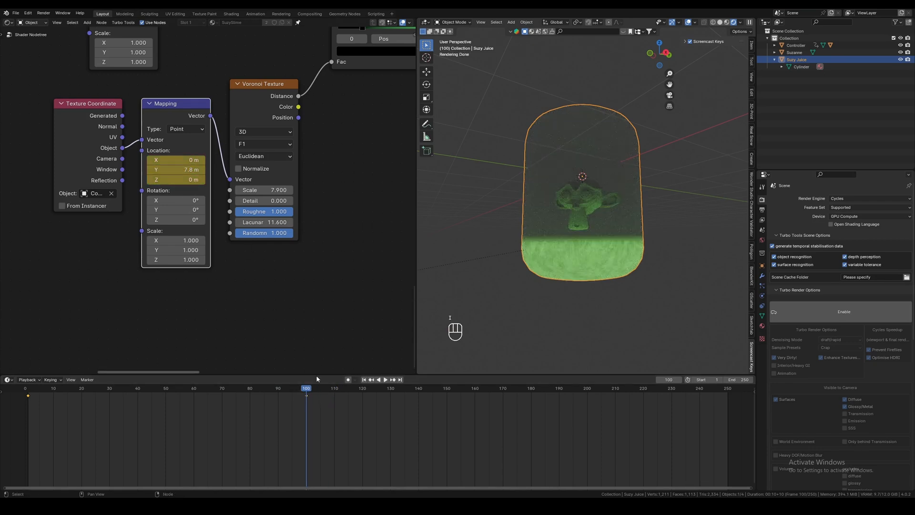
pyautogui.moveTo(306, 392); pyautogui.dragTo(59, 391)
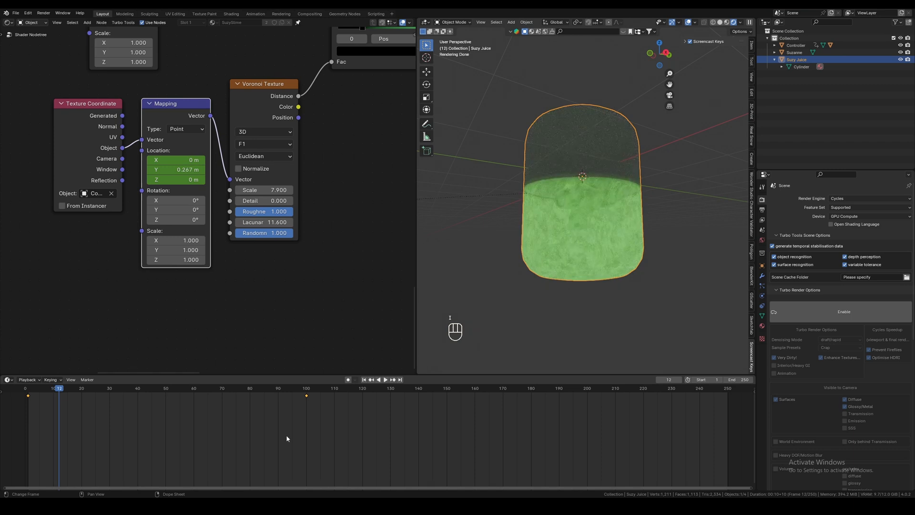
# - Set the interpolation of both Voronoi Mapping location keyframes to Linear and preview the motion
pyautogui.moveTo(328, 400); pyautogui.dragTo(20, 392)
pyautogui.press('t')
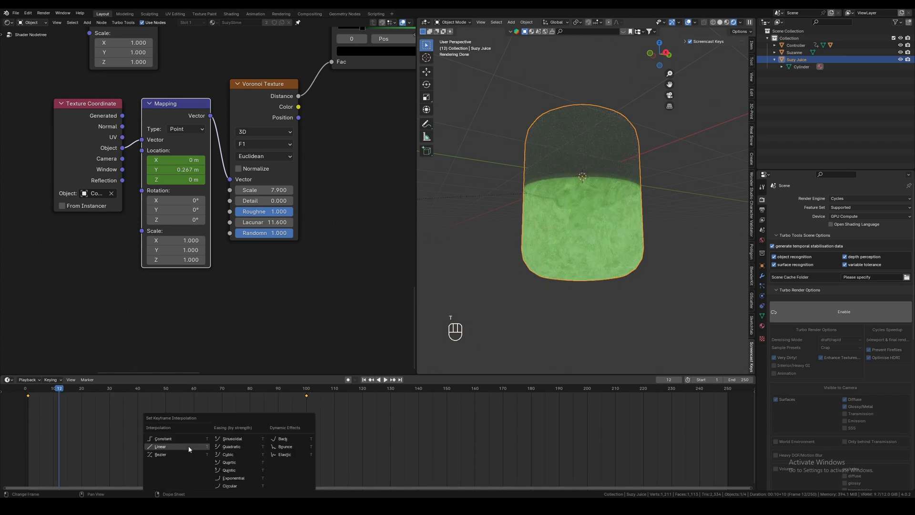
pyautogui.click(189, 448)
pyautogui.press('space')
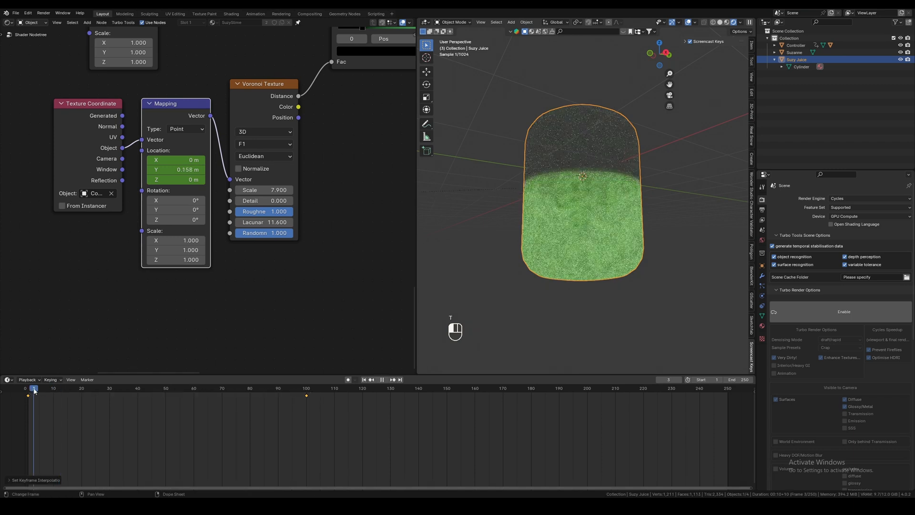
pyautogui.press('space')
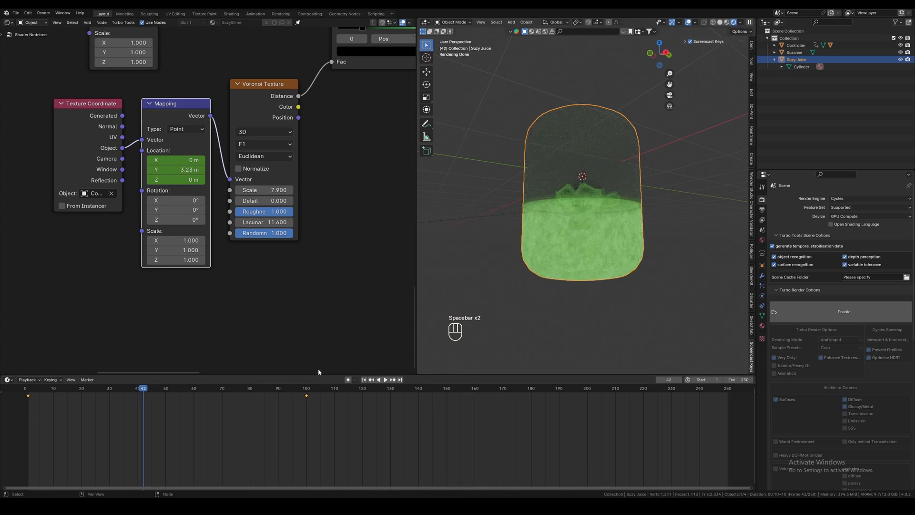
# - Try slowing the Voronoi motion by moving the frame 100 location keyframe to frame 250, and preview it
pyautogui.moveTo(307, 398); pyautogui.dragTo(497, 401)
pyautogui.moveTo(310, 421); pyautogui.dragTo(582, 406)
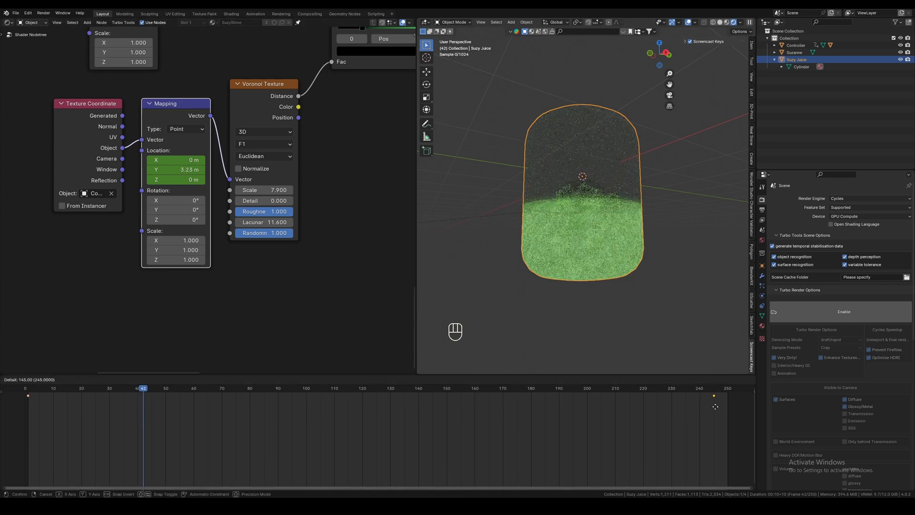
pyautogui.moveTo(725, 408); pyautogui.dragTo(725, 408)
pyautogui.press('space')
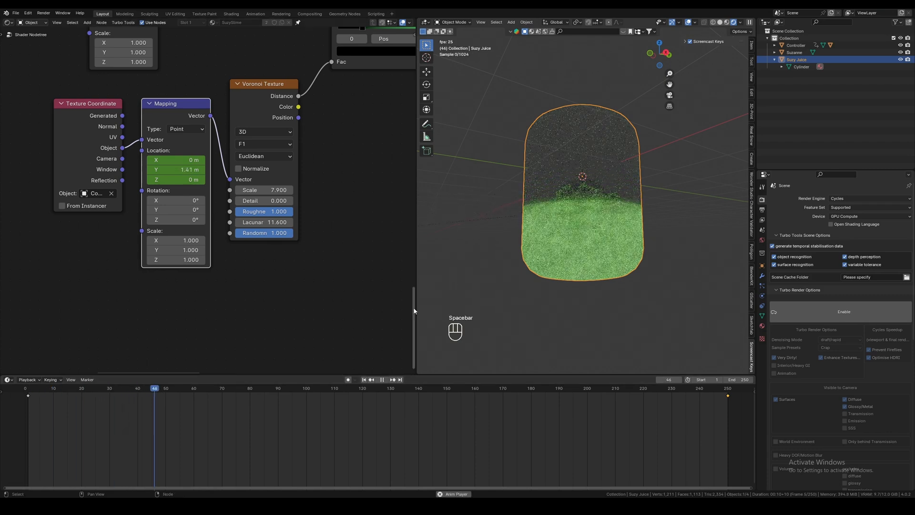
pyautogui.press('space')
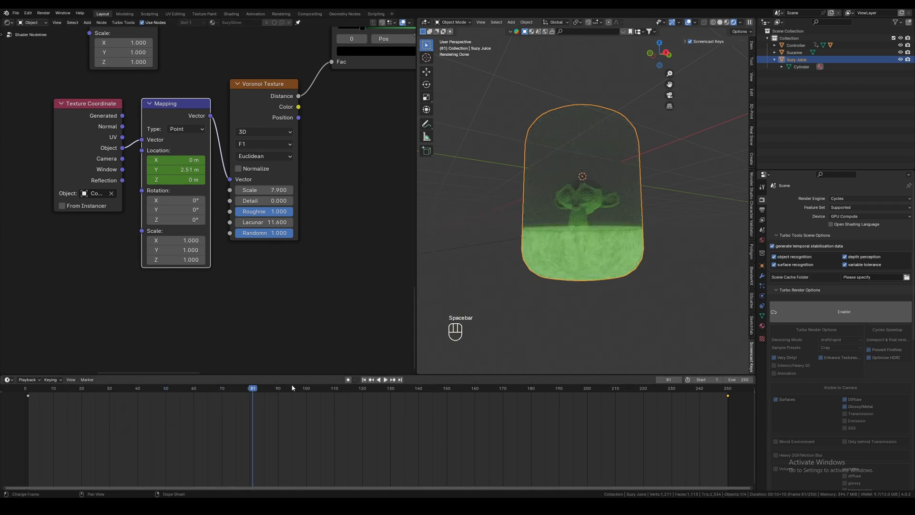
# - Replace the frame 250 keyframe with one at frame 100, setting the Voronoi Mapping node's Y location to 1.2 m
pyautogui.moveTo(260, 389); pyautogui.dragTo(305, 398)
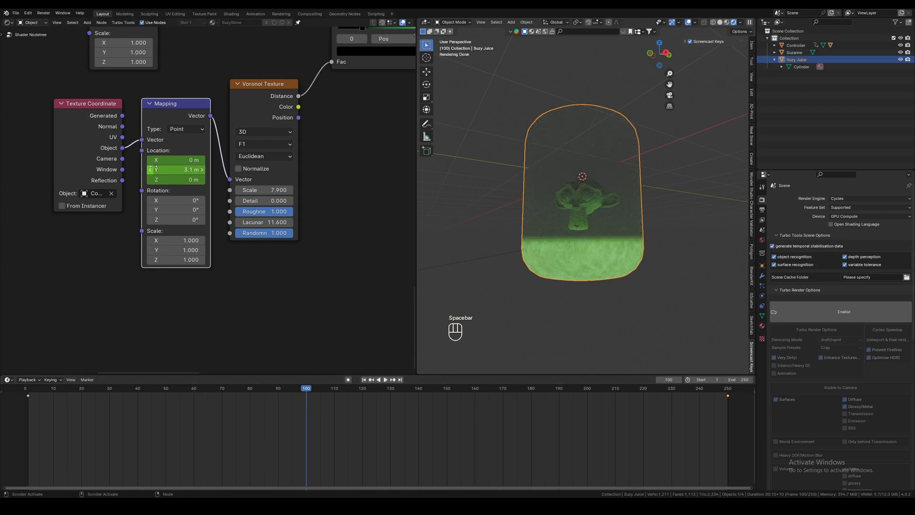
pyautogui.press('i')
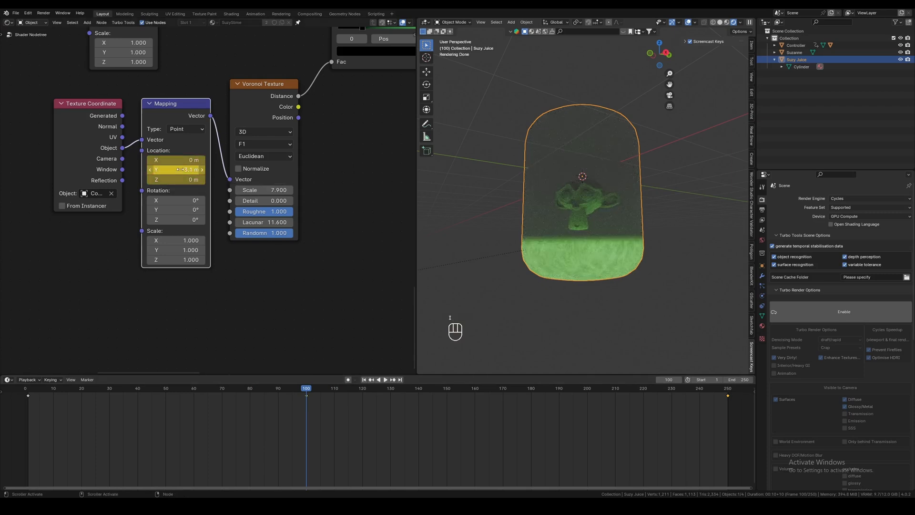
pyautogui.moveTo(177, 170); pyautogui.dragTo(162, 170)
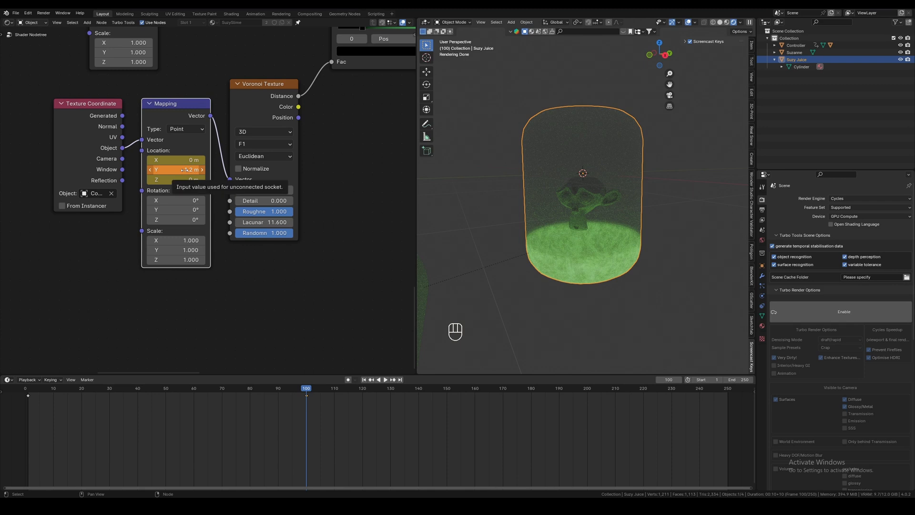
pyautogui.press('i')
# - Play back the animation and check the slower Voronoi movement as the slime drains
pyautogui.moveTo(308, 388); pyautogui.dragTo(101, 388)
pyautogui.press('space')
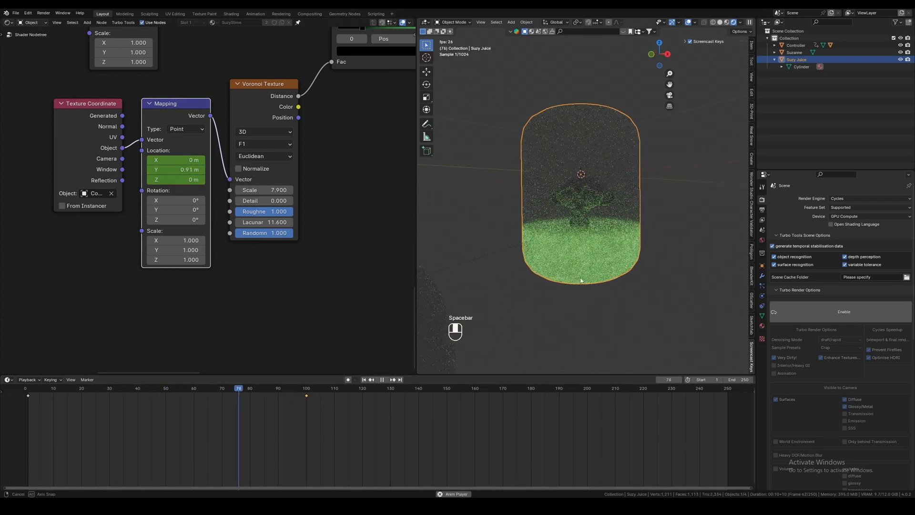
pyautogui.press('space')
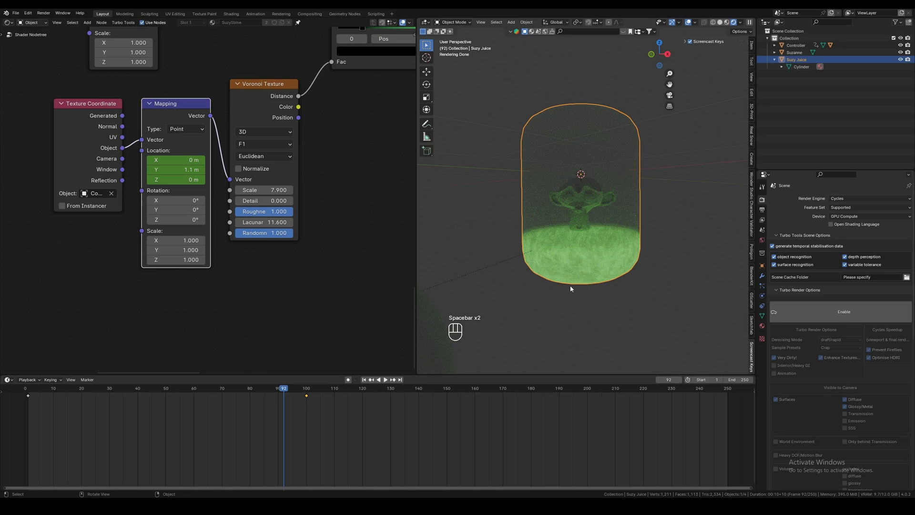
pyautogui.press('space')
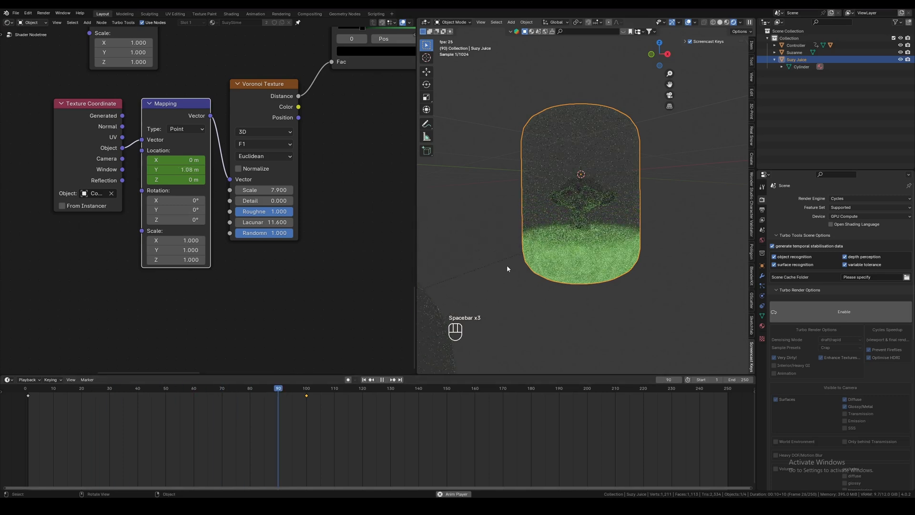
pyautogui.press('space')
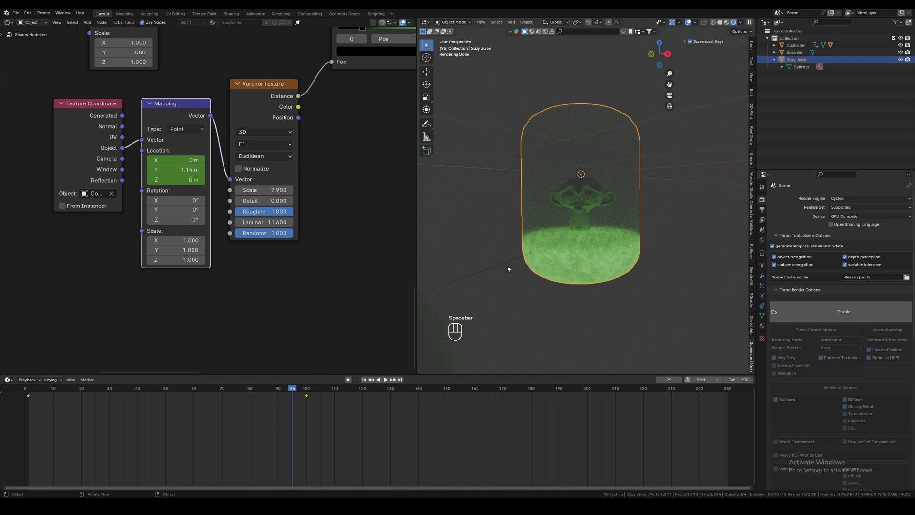